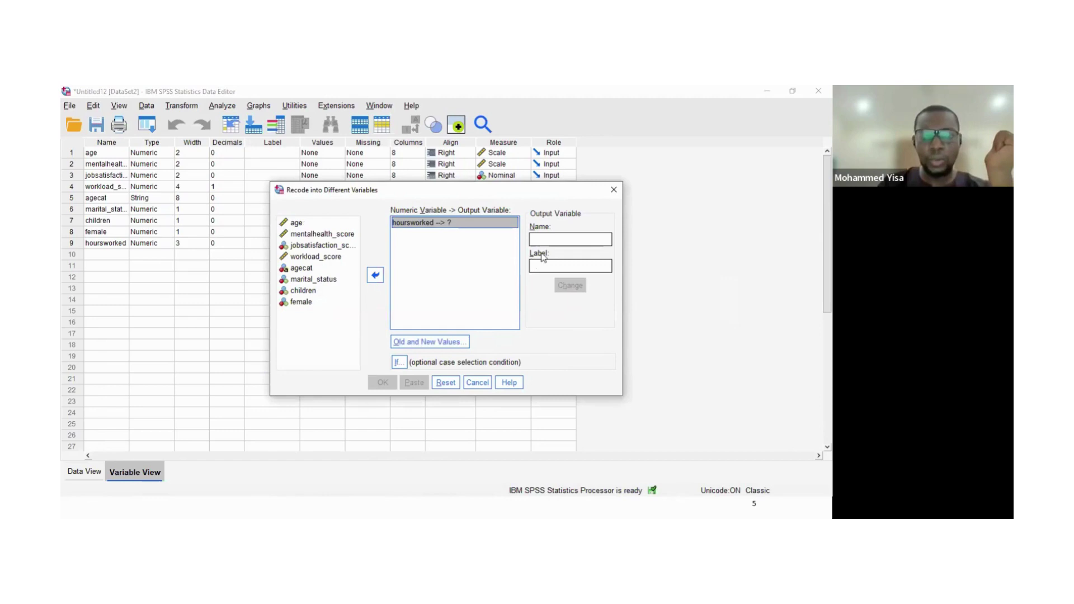
Check the slide instructions and name the output variable for hoursworked hoursgt70.
click(549, 242)
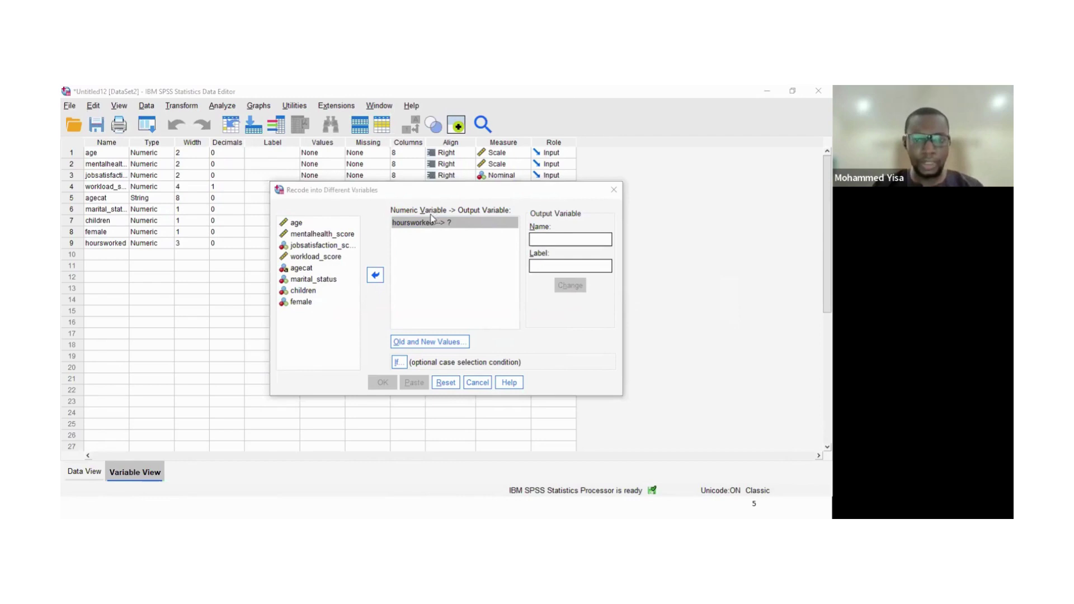
key(alt+Tab)
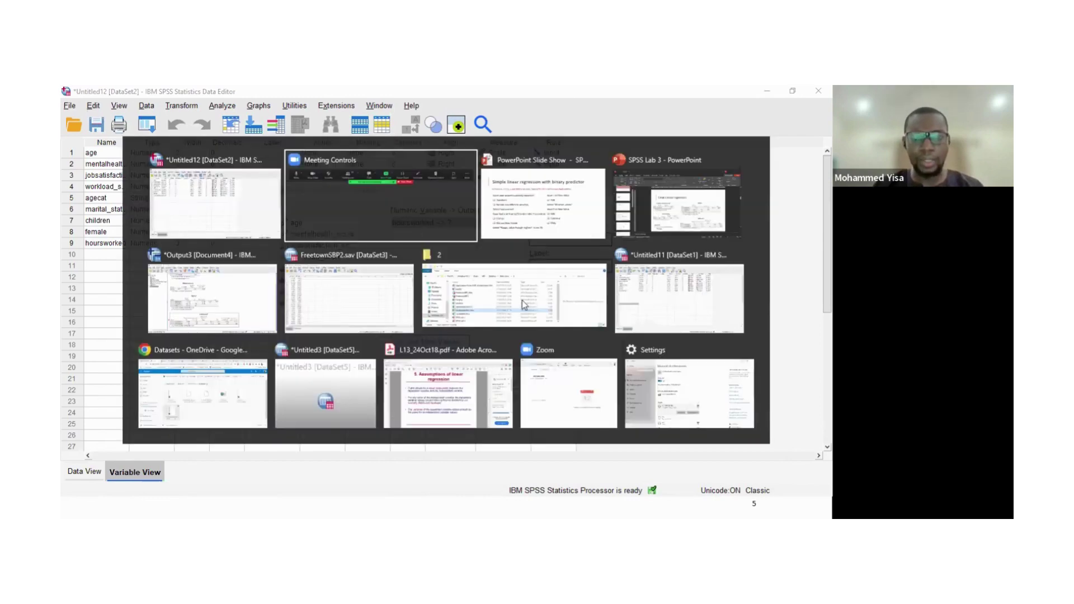
key(alt+Tab)
key(alt+Tab)
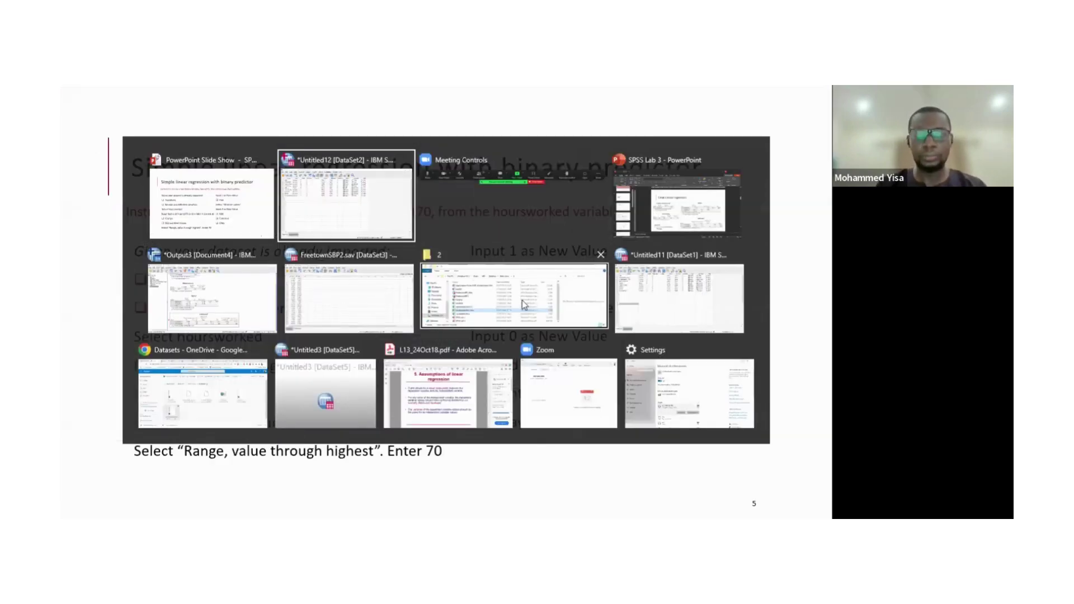
text(gt7)
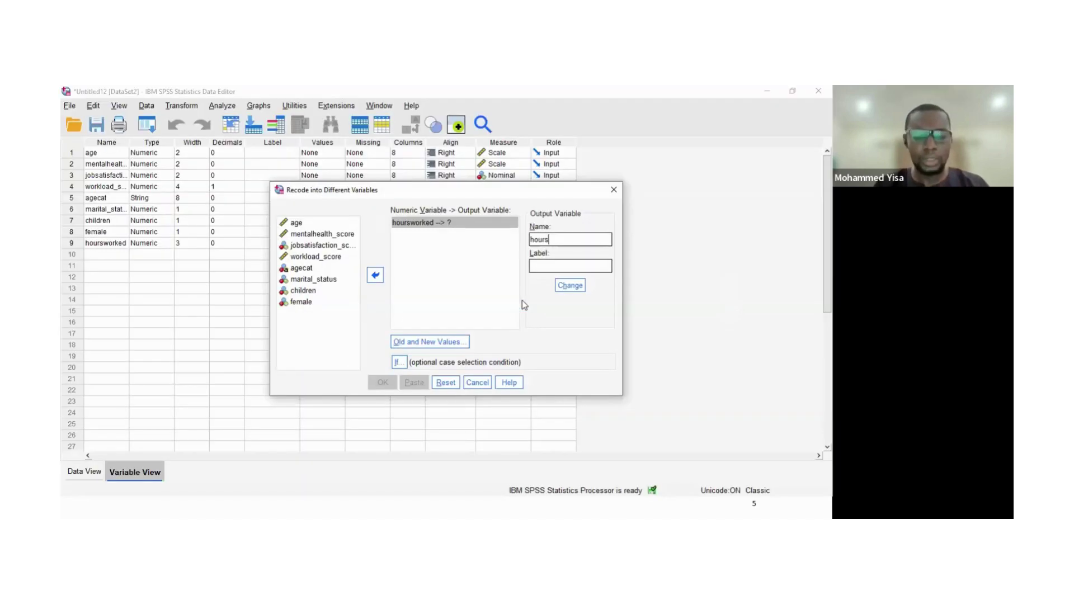
text(0)
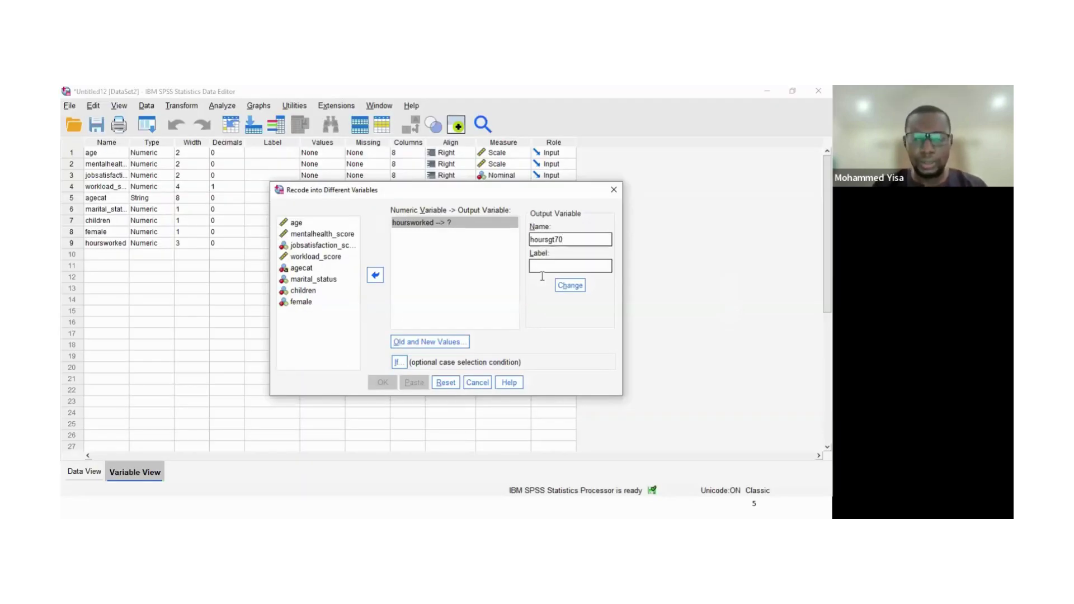
Label the output variable "More or less than 70 hours worked a week".
click(542, 273)
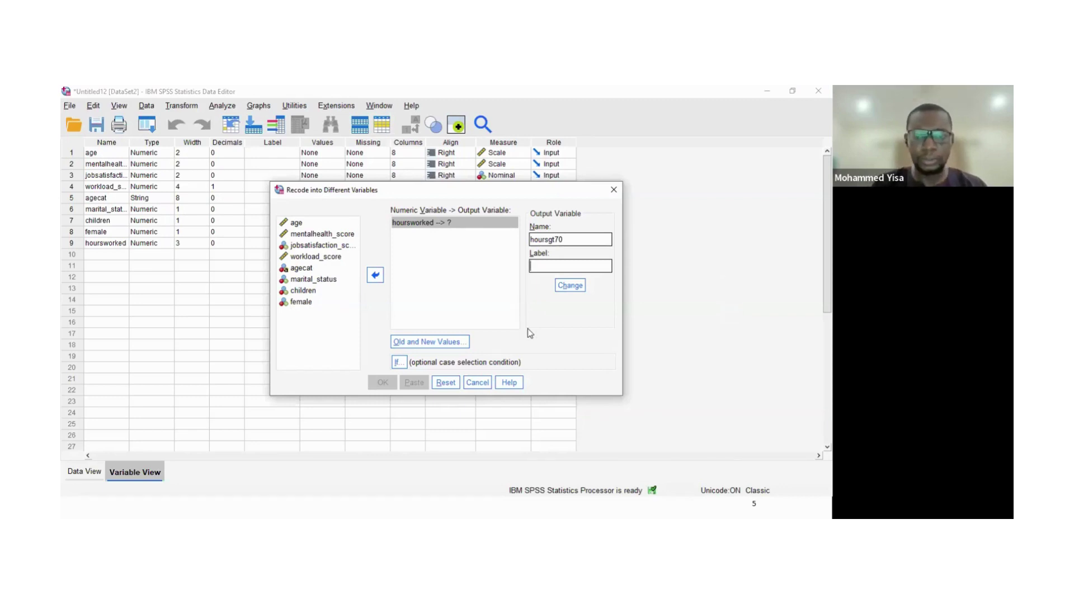
text(Cate)
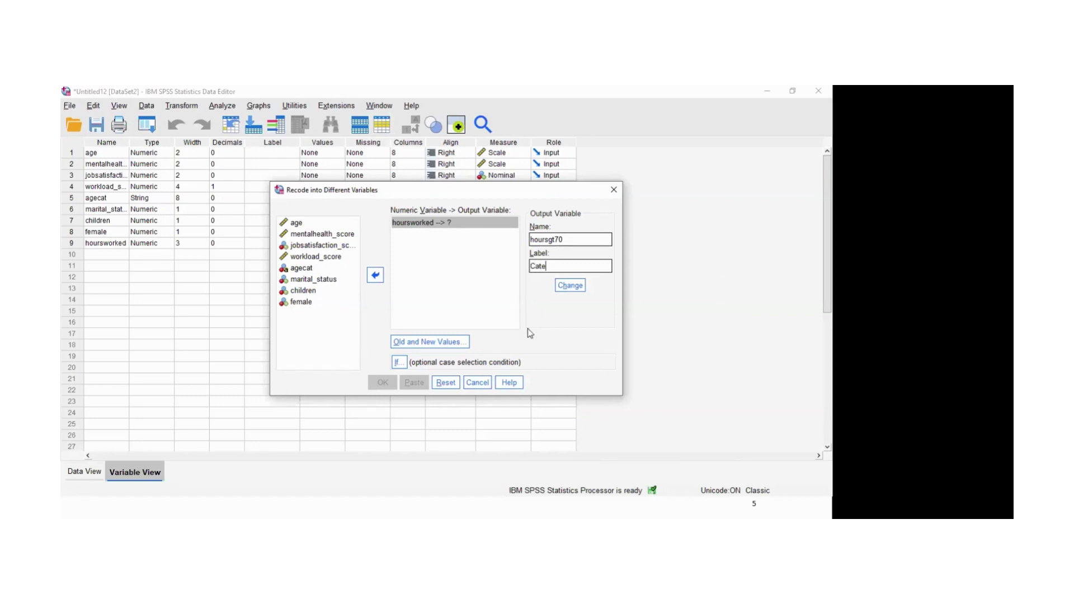
key(BackSpace)
key(BackSpace)
key(BackSpace)
key(BackSpace)
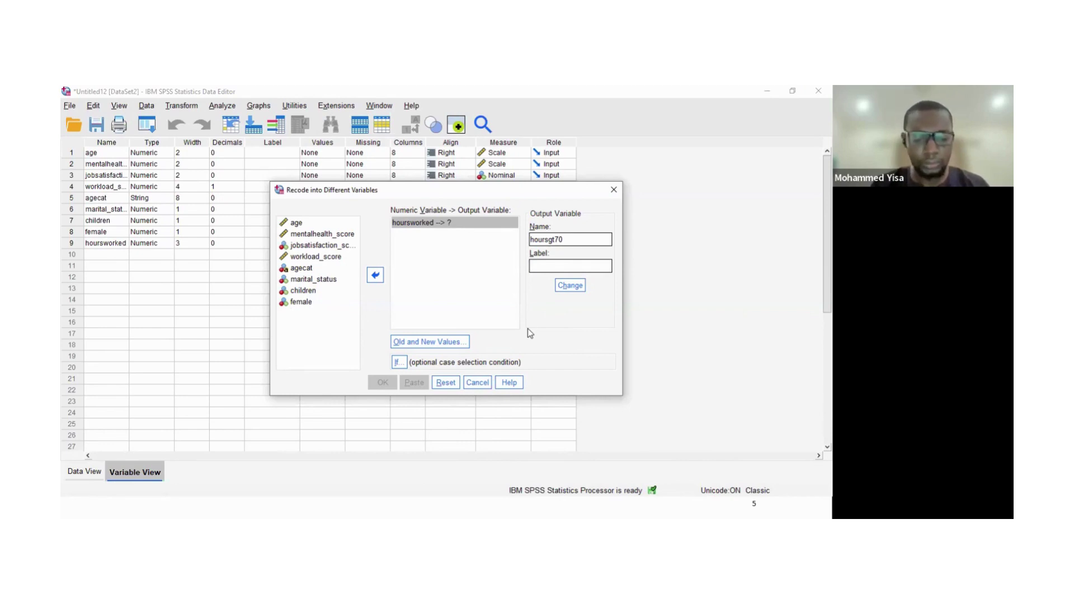
text(More)
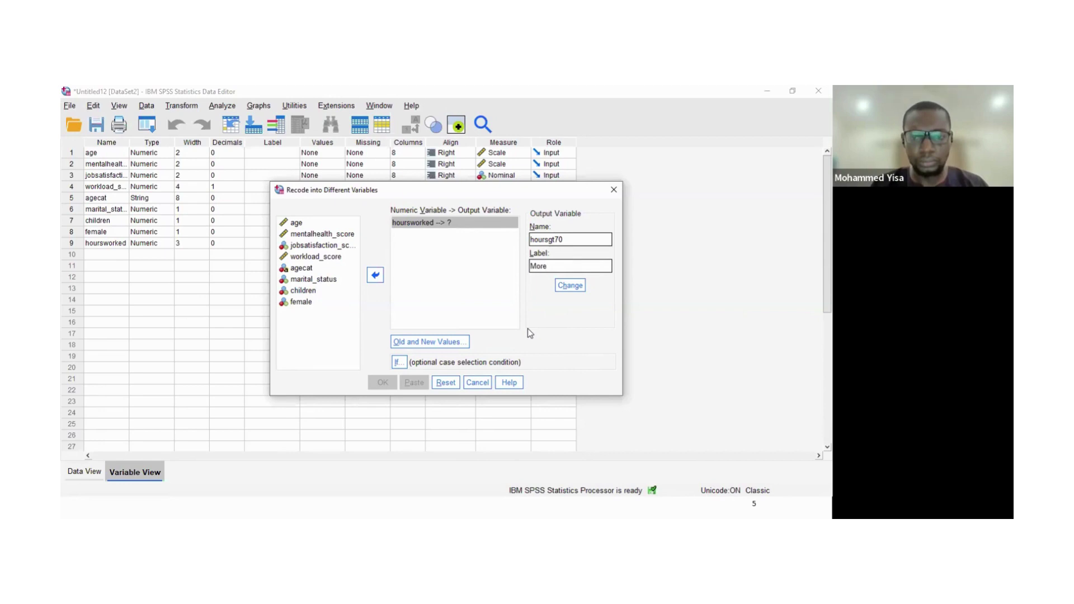
text( or less t)
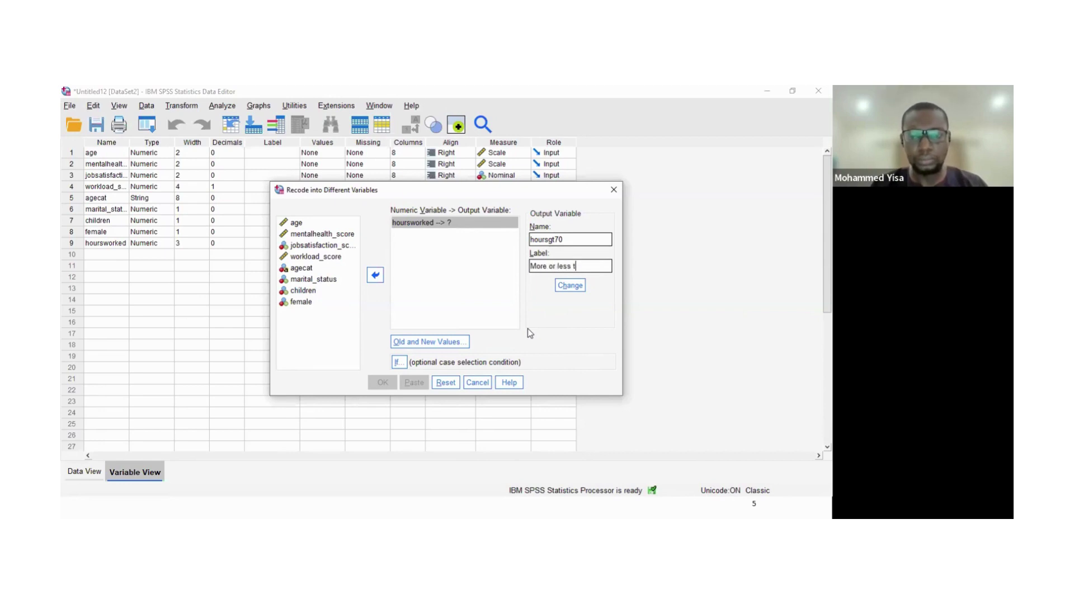
text(han )
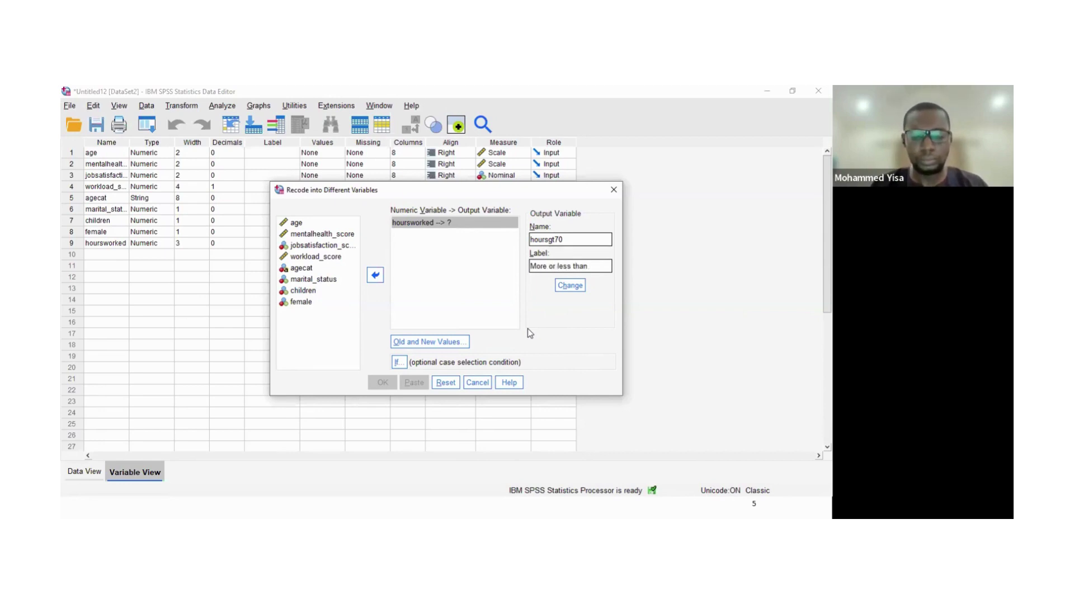
text(70 hours)
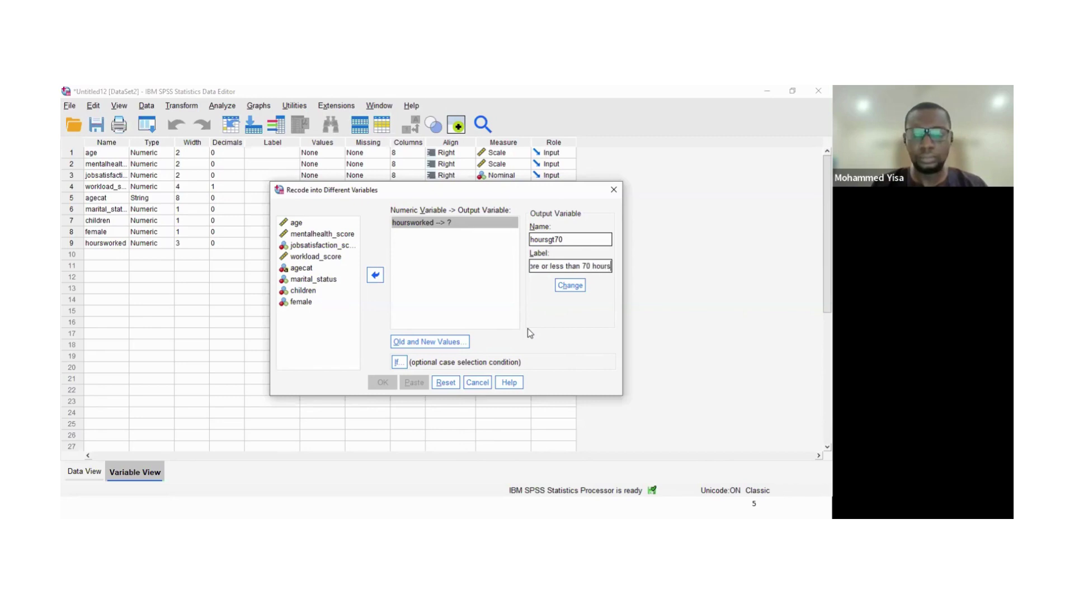
text( worked a week)
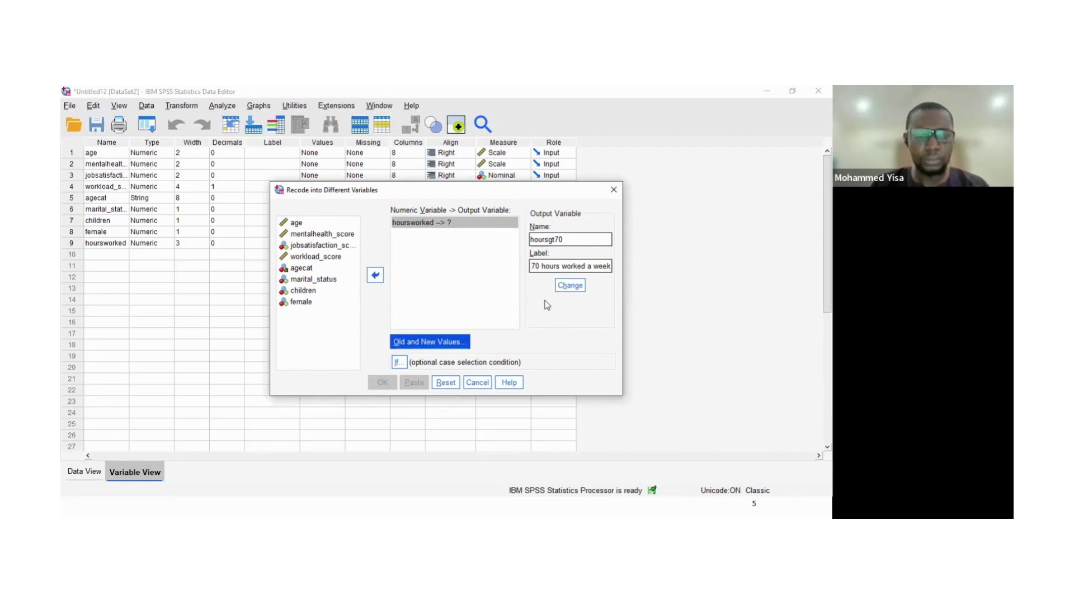
Open the old and new values settings and add a rule recoding 70 through highest as 1.
click(429, 341)
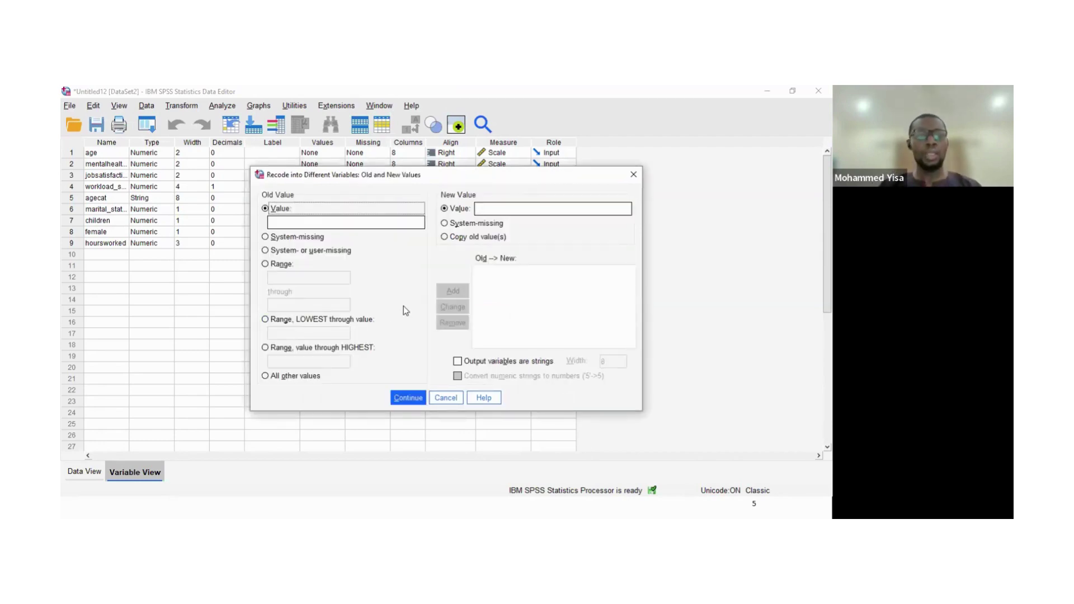
click(339, 225)
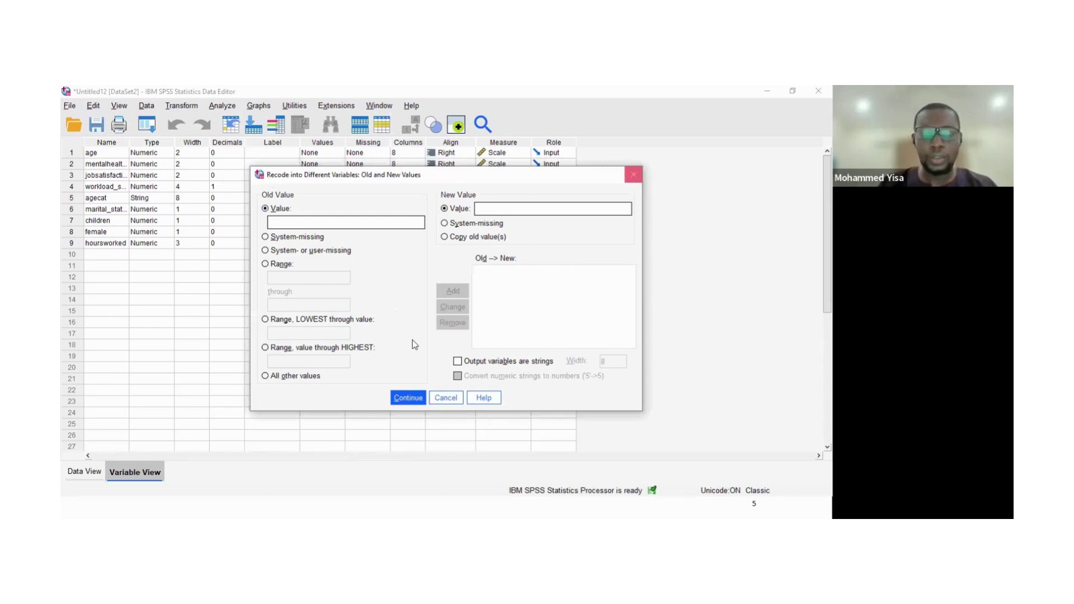
key(Escape)
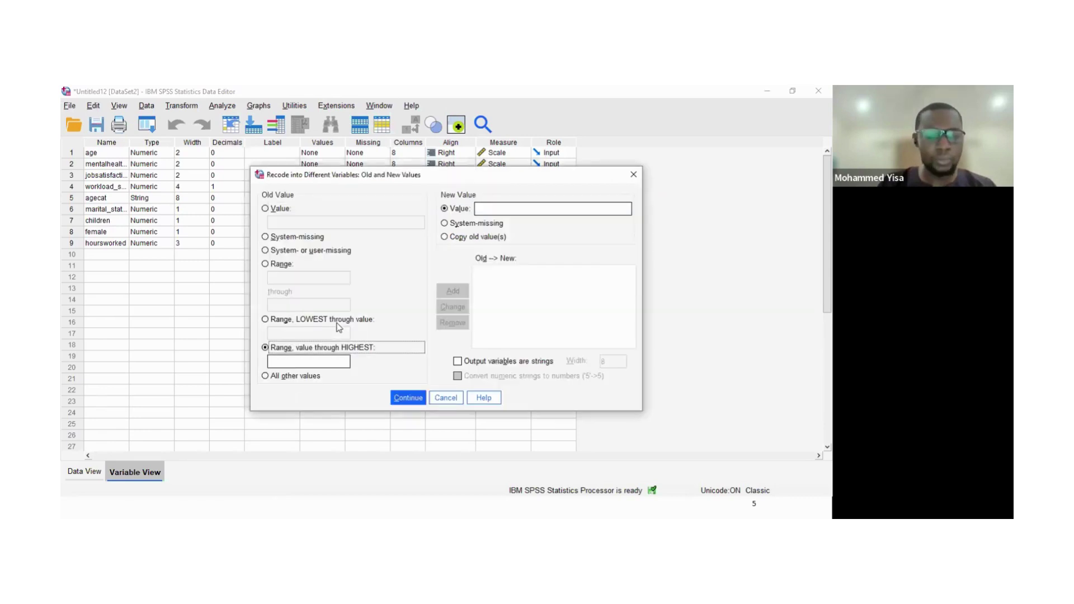
click(331, 362)
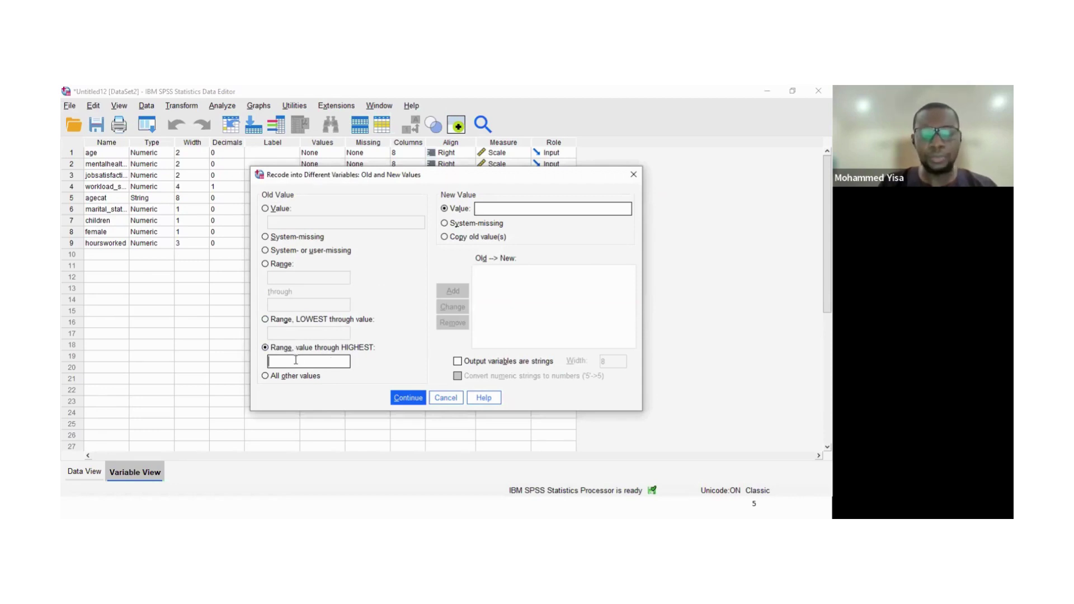
text(70)
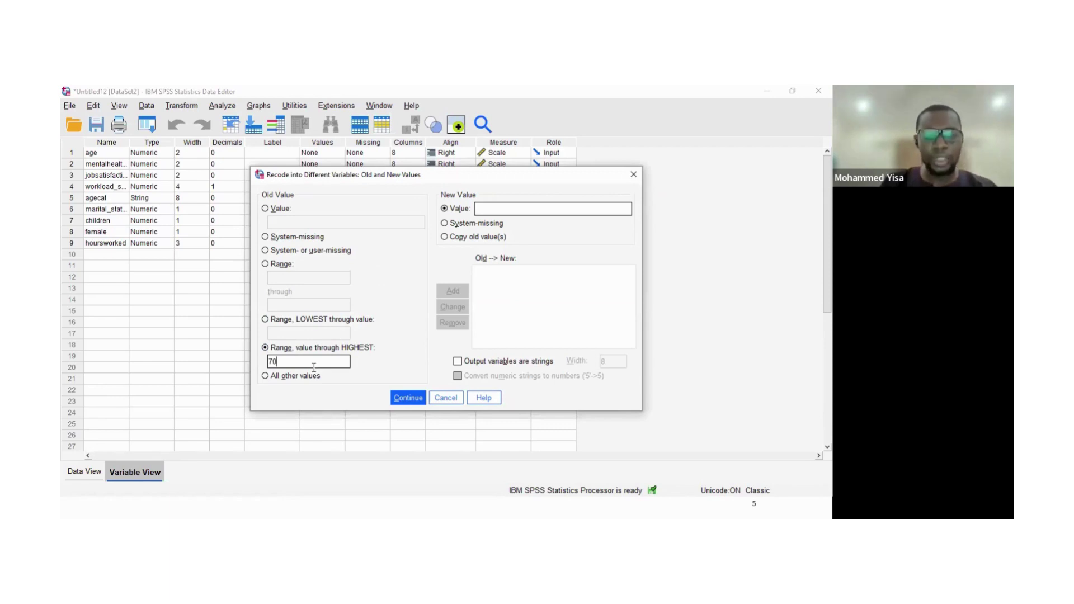
click(482, 211)
text(1)
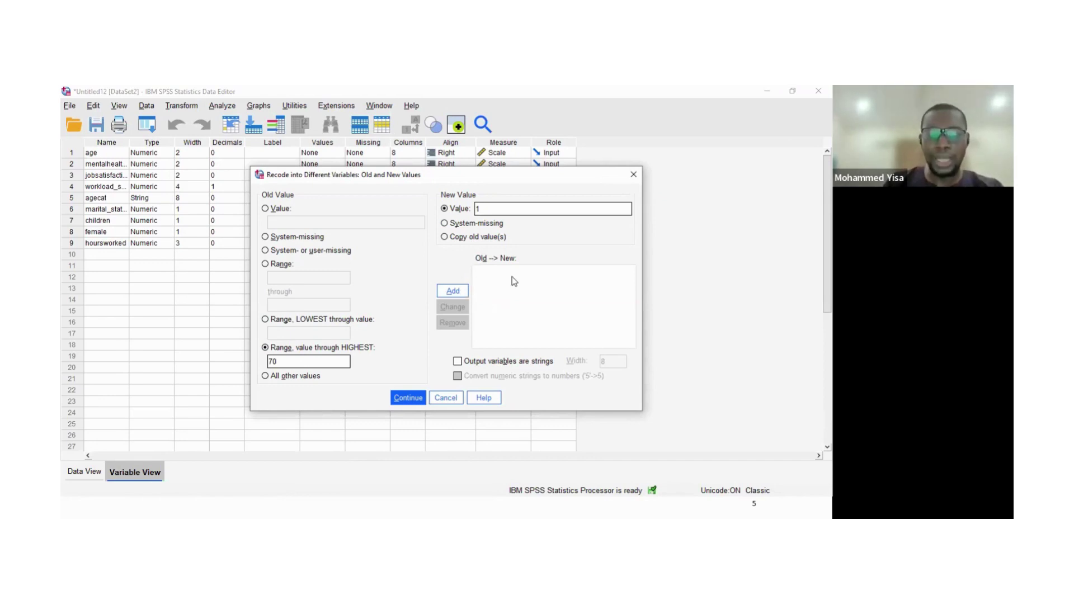
key(Return)
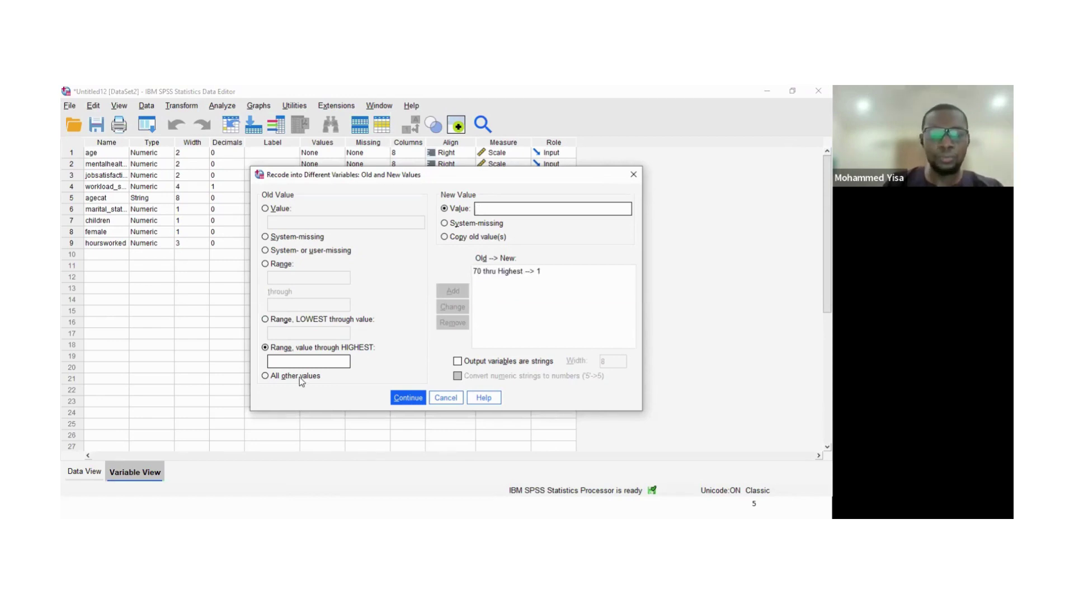
Add a rule recoding all other values as 0.
click(300, 377)
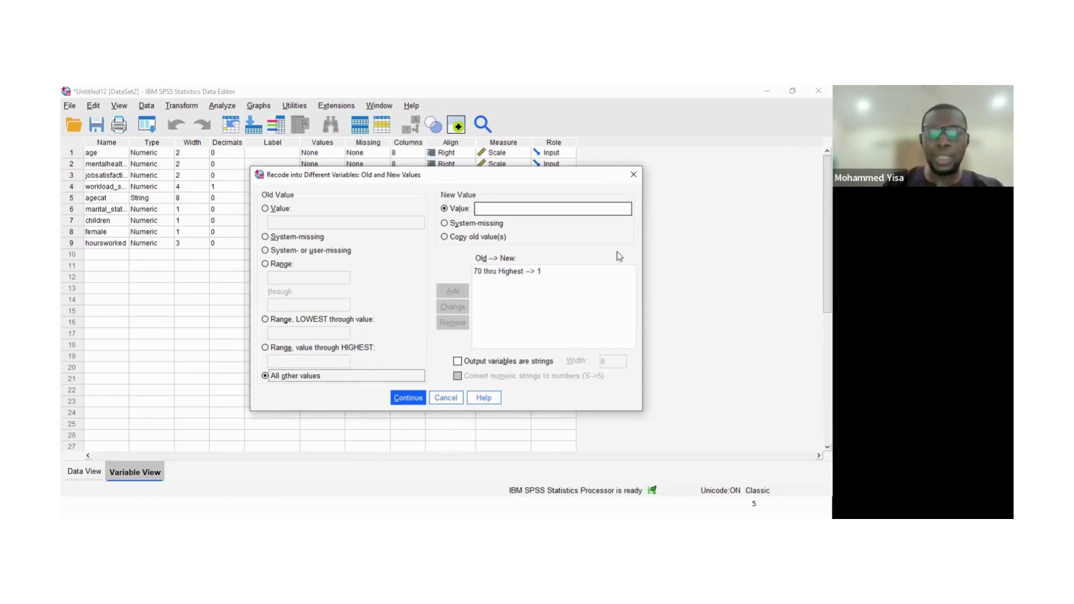
click(552, 212)
text(0)
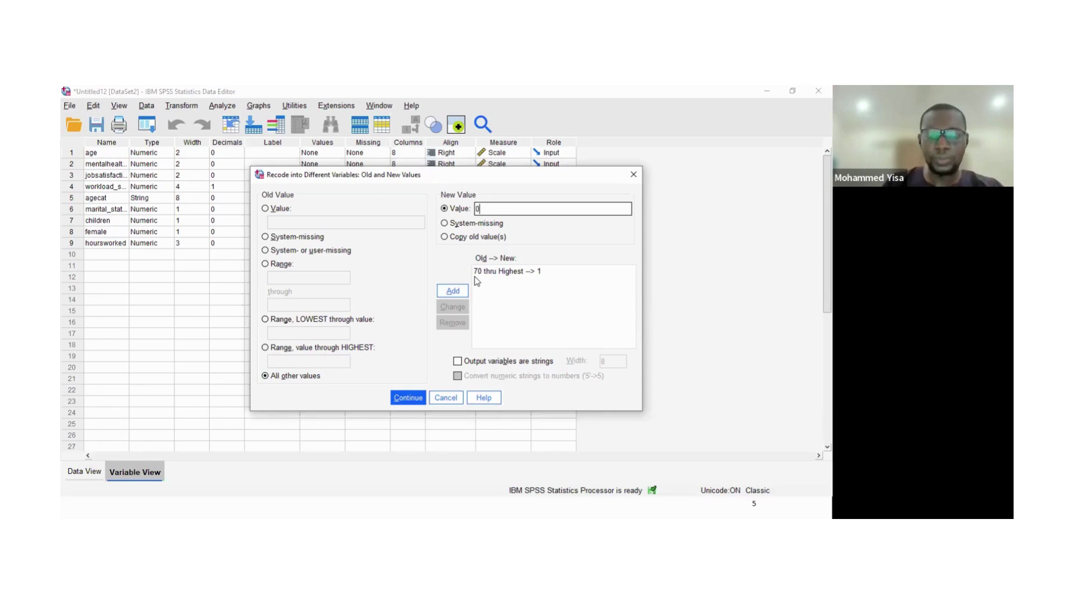
click(467, 292)
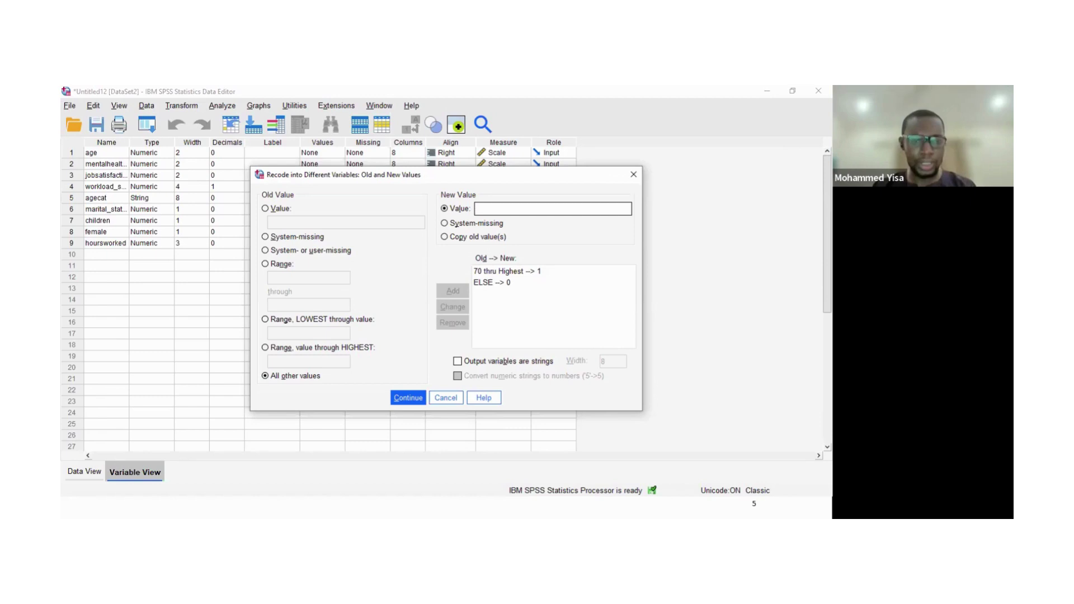
Review the slide instructions, accept the recode rules and assign hoursgt70 as the output variable for hoursworked.
key(alt+Tab)
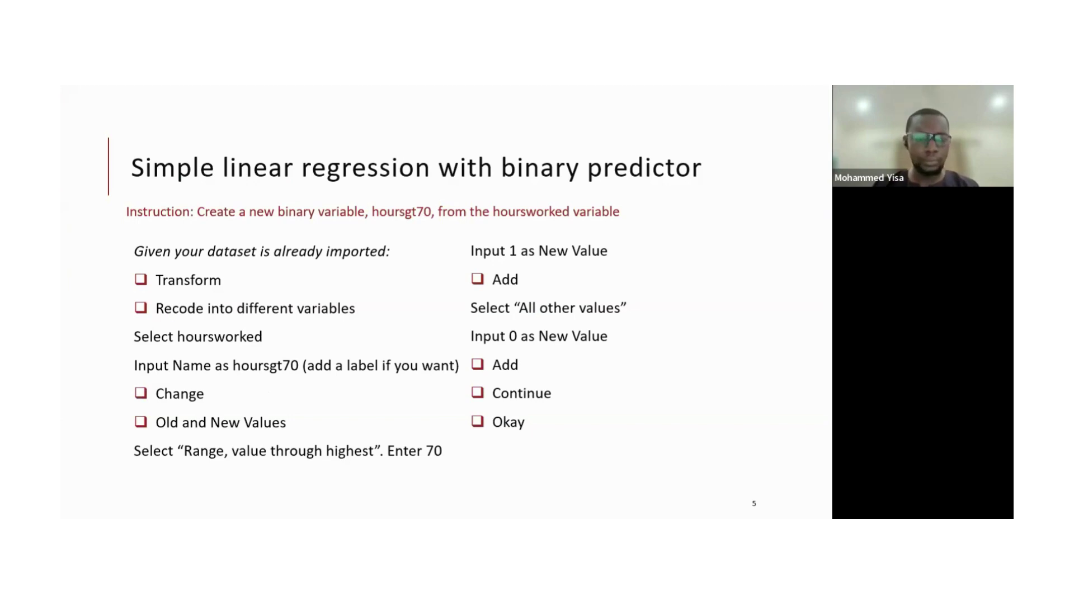
key(alt+Tab)
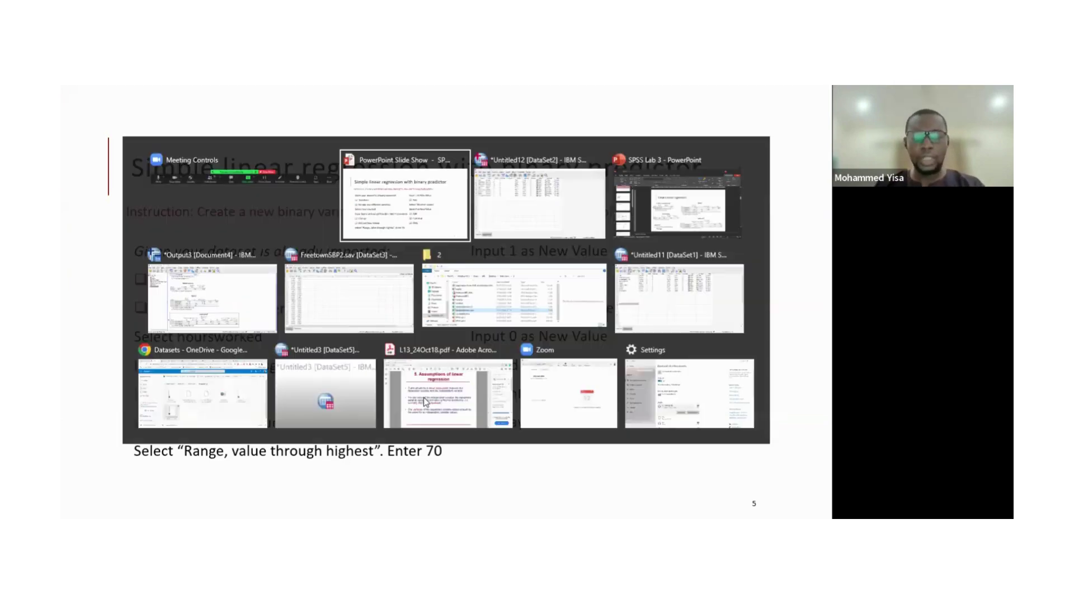
key(alt+Tab)
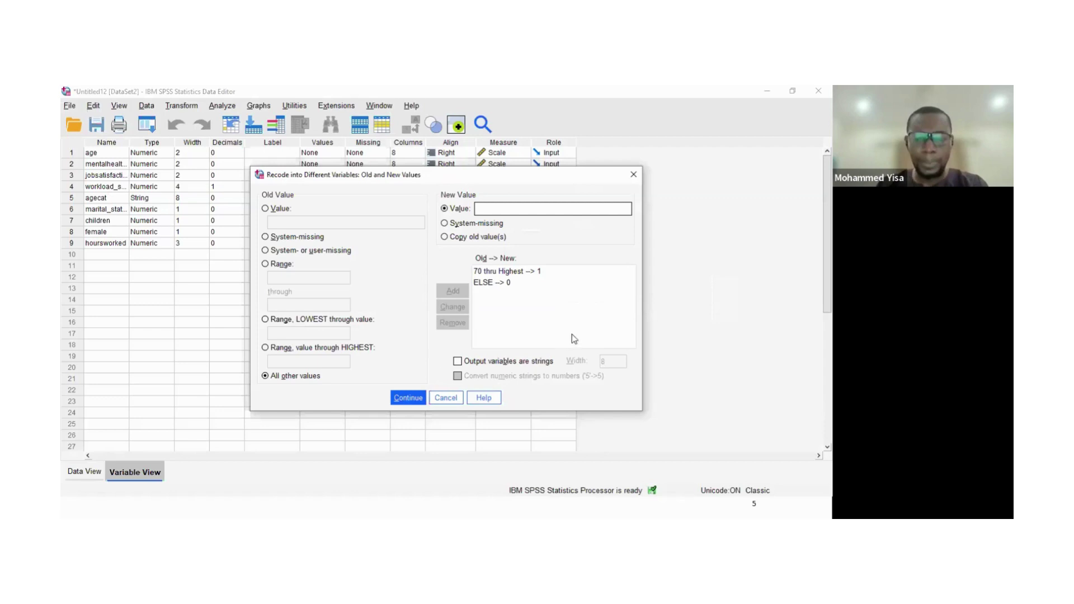
key(Return)
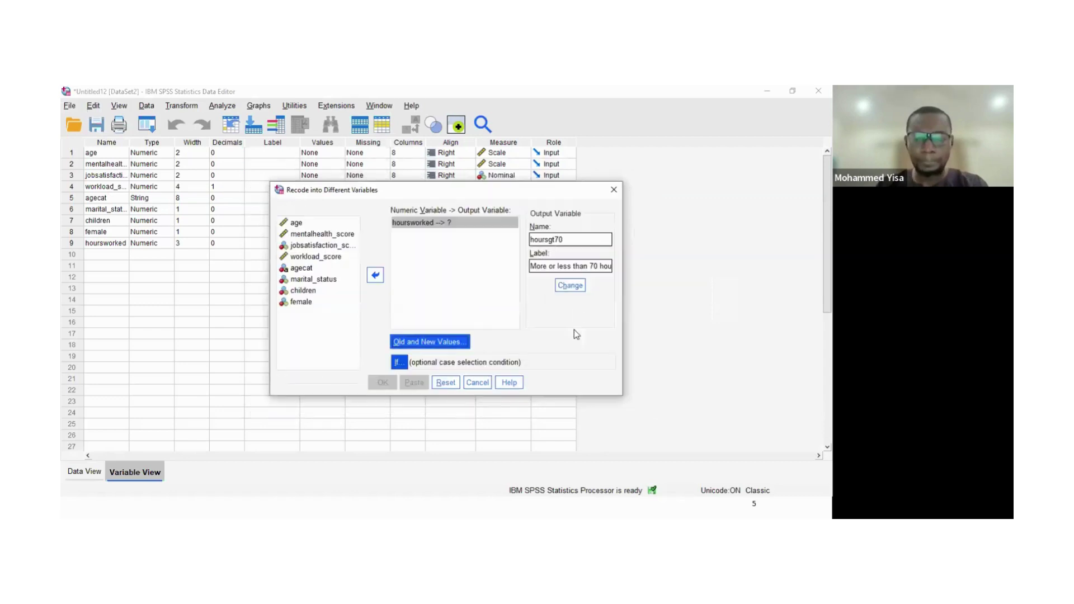
click(579, 289)
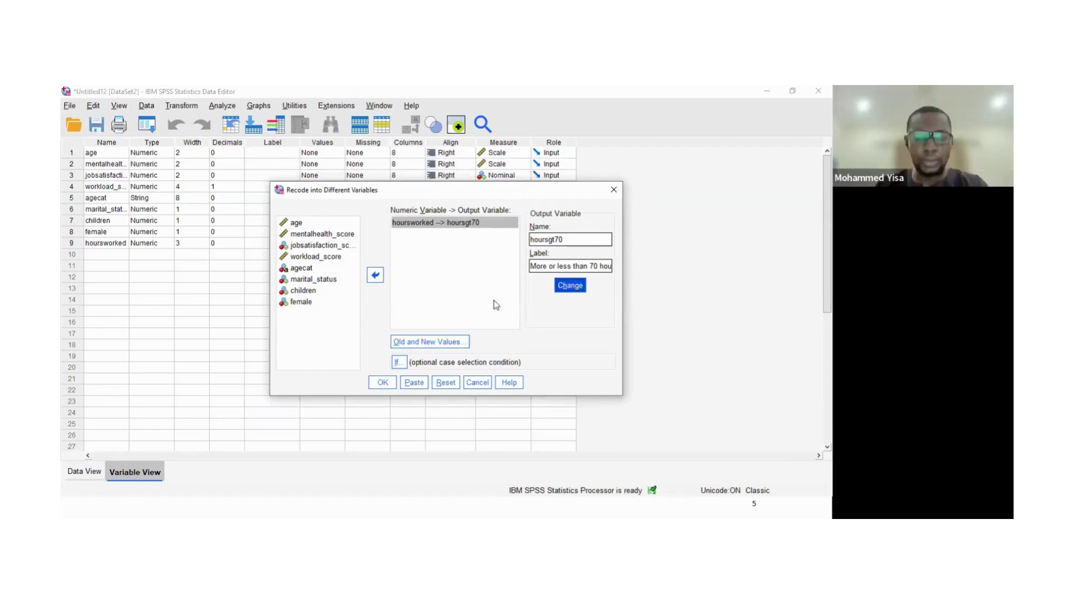
Reopen the old and new values settings and remove the existing recode rules.
key(alt+o)
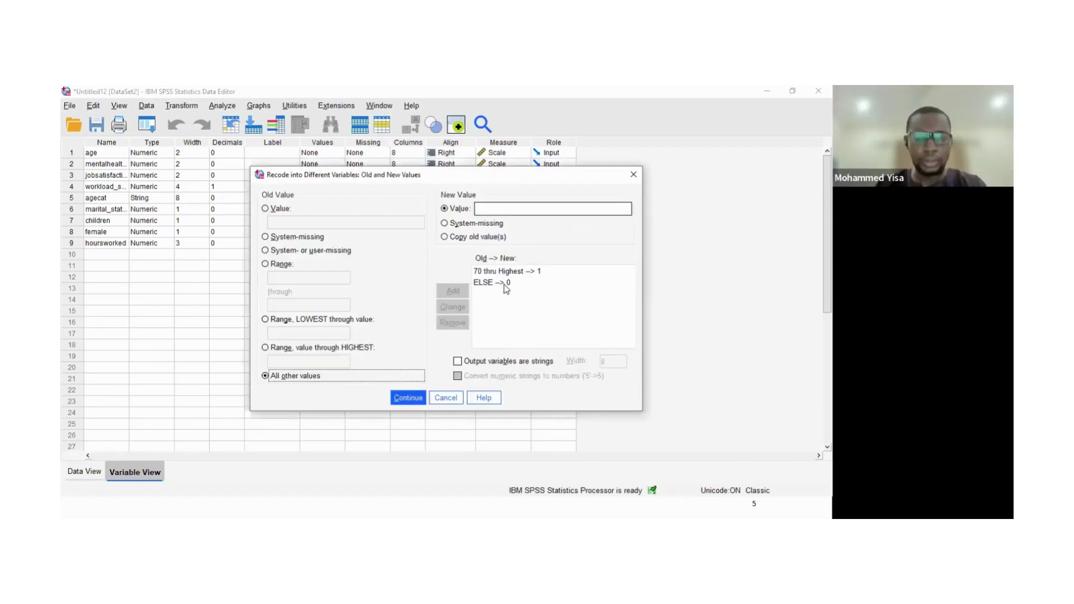
click(503, 284)
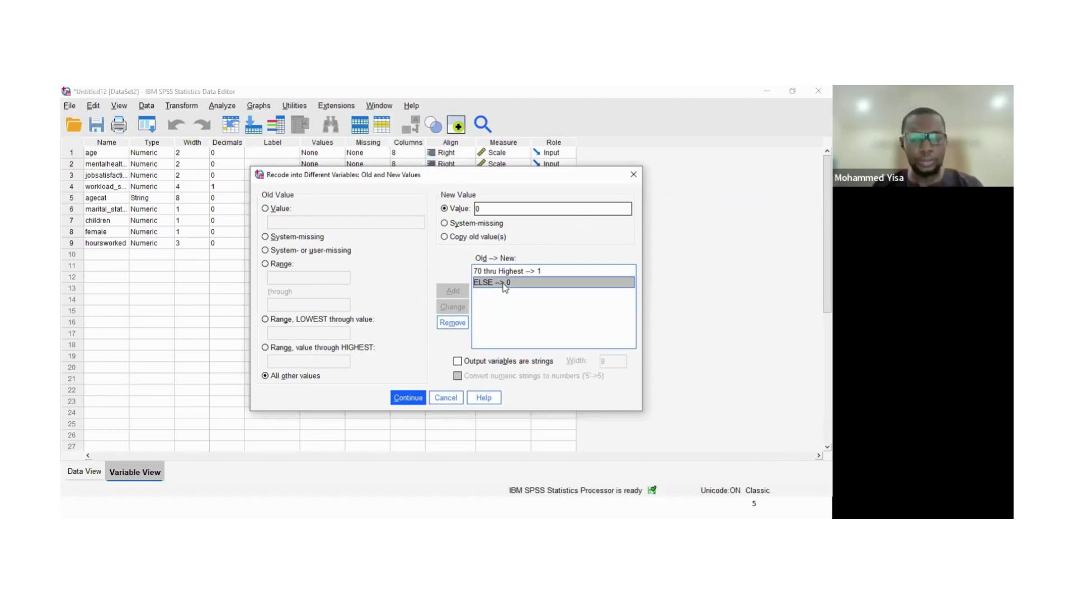
click(460, 319)
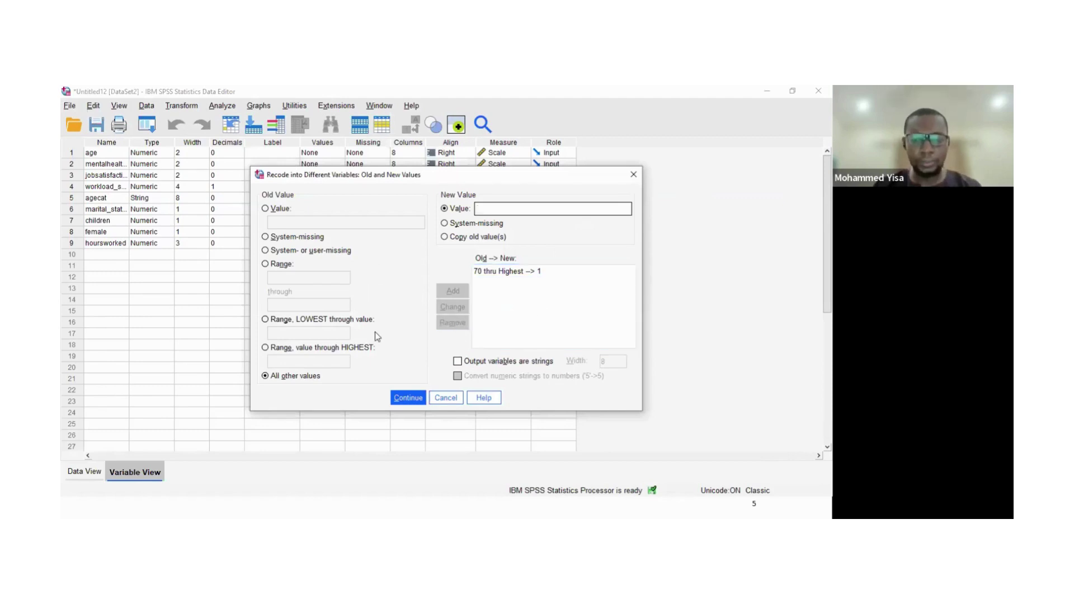
Add the recode rule again, mapping the range from 70 through highest to the new value 1.
click(298, 347)
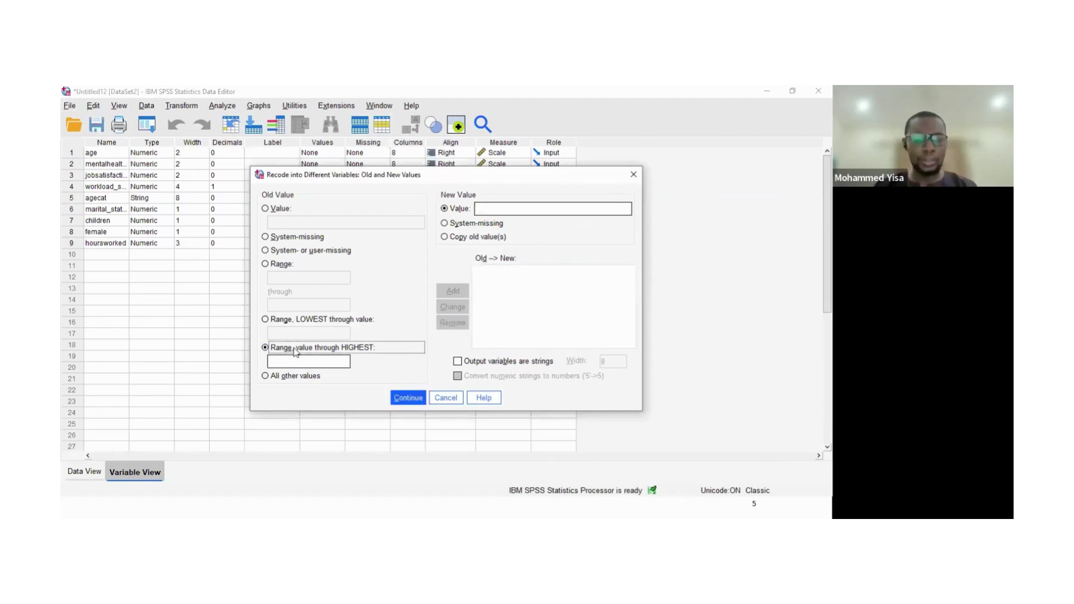
click(343, 362)
text(70)
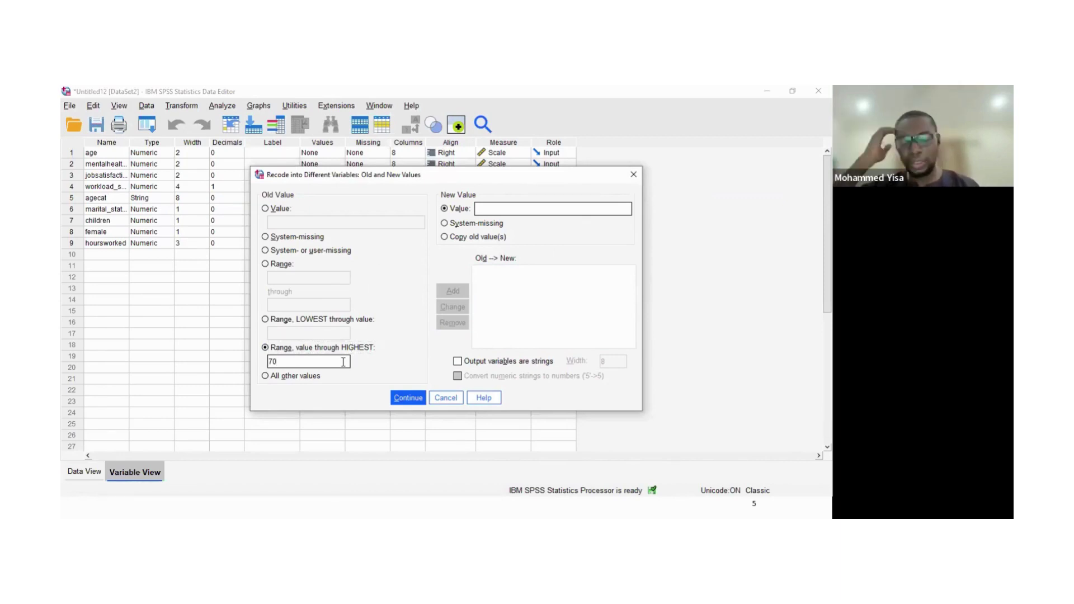
click(503, 207)
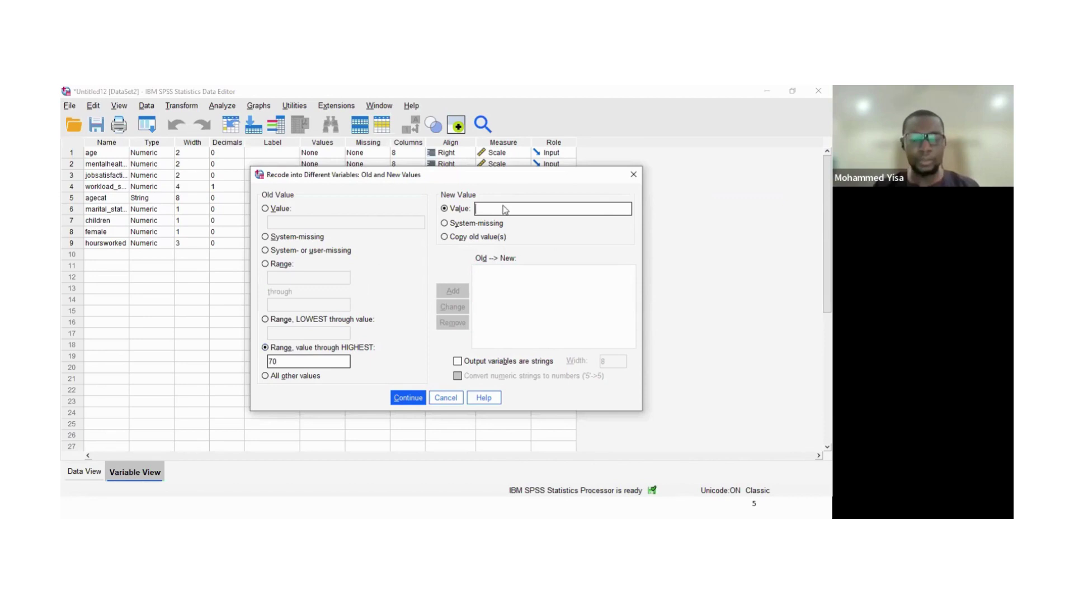
text(1)
click(453, 292)
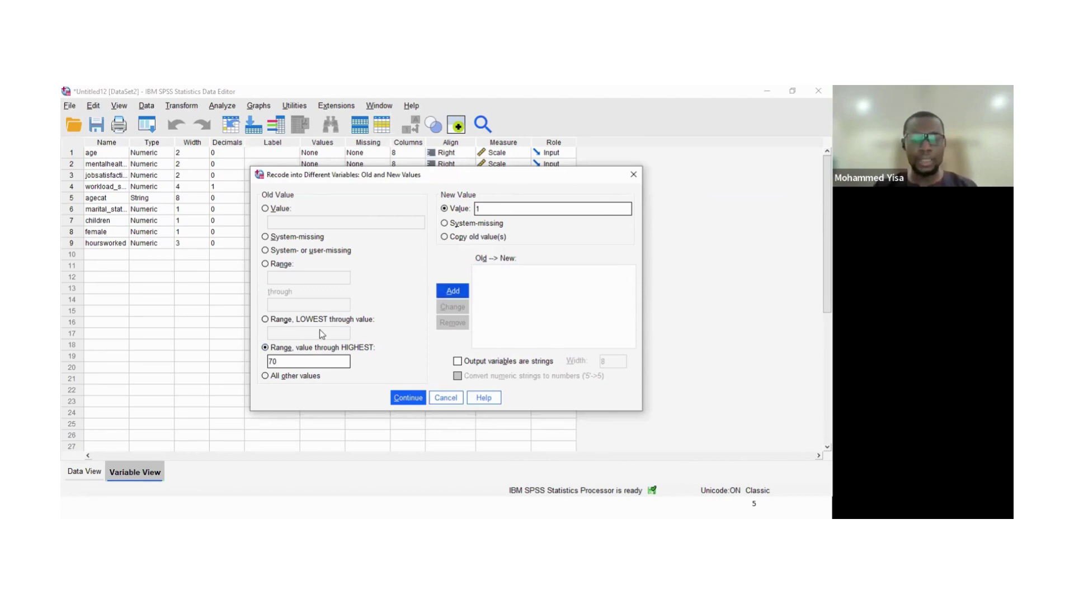
Add a recode rule mapping all other values to the new value 0 and accept the set of rules.
click(311, 378)
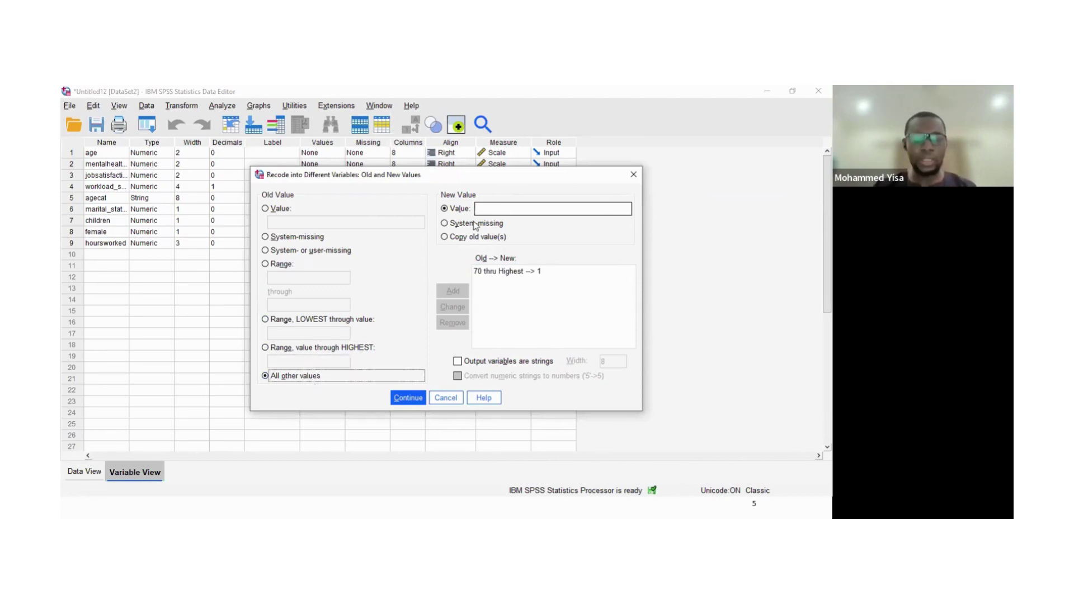
click(504, 208)
text(0)
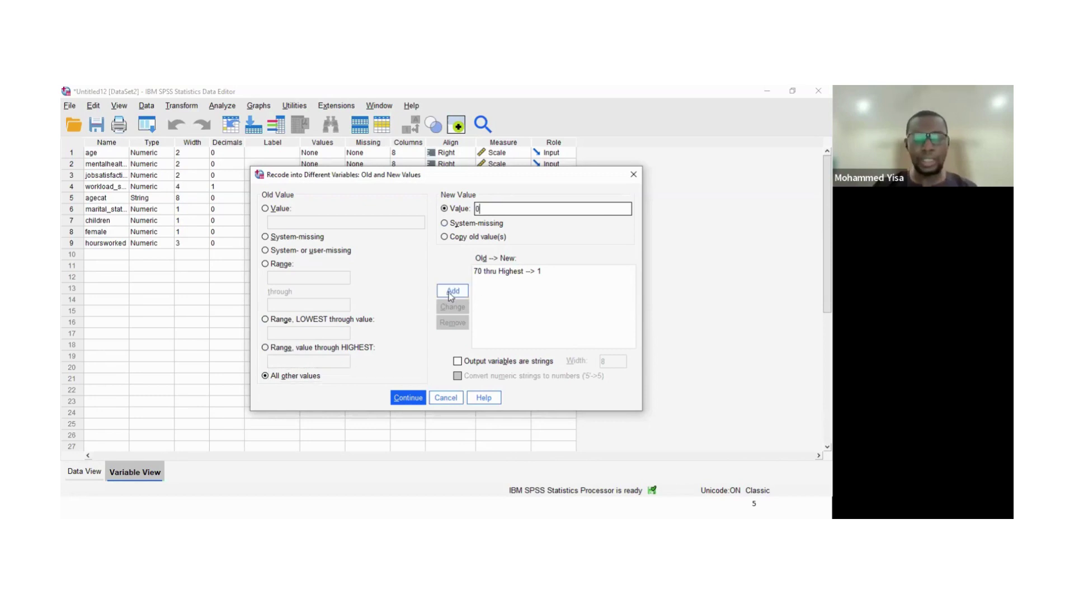
click(453, 291)
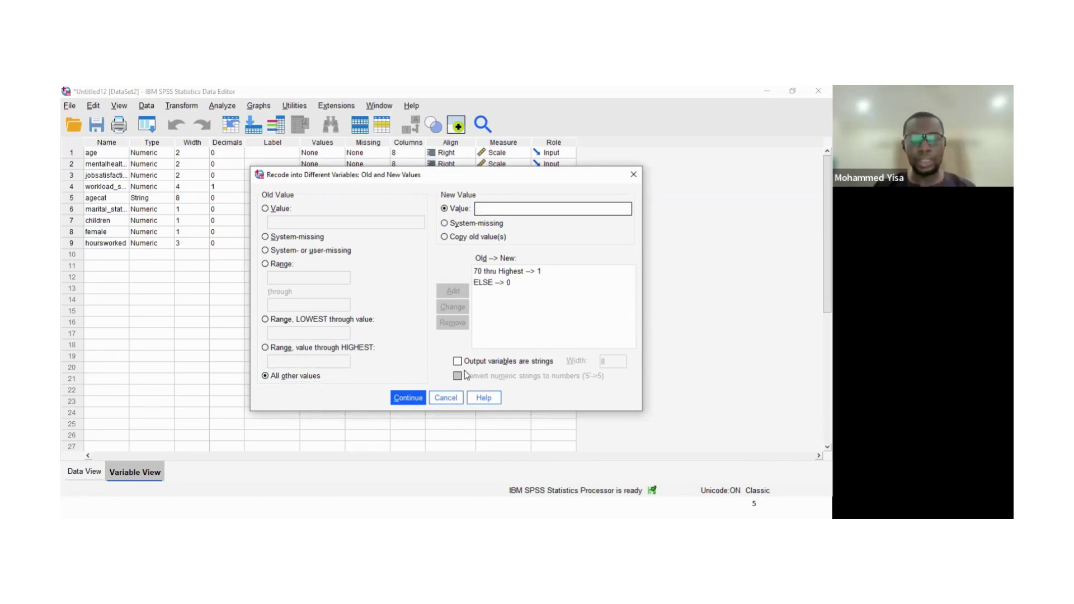
click(417, 398)
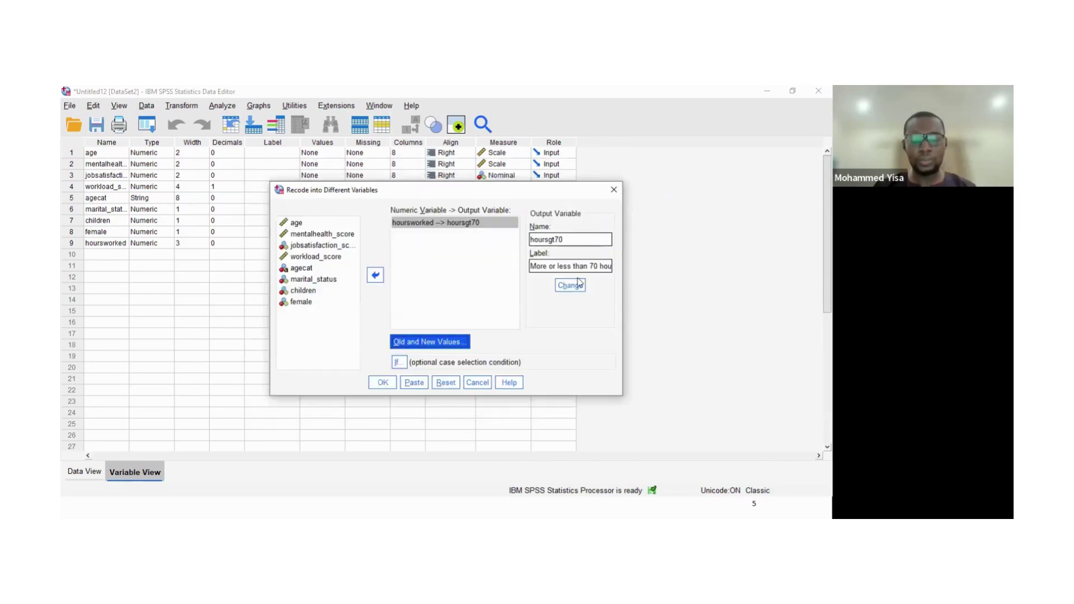
Run the recode of hoursworked into the output variable hoursgt70 and return to the data editor.
click(570, 287)
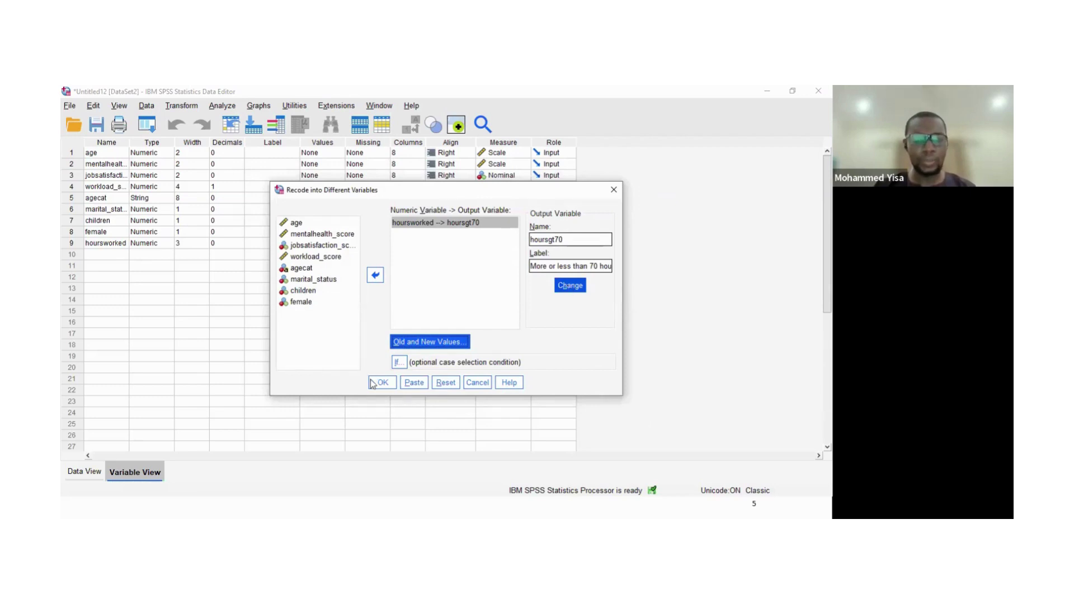
click(372, 383)
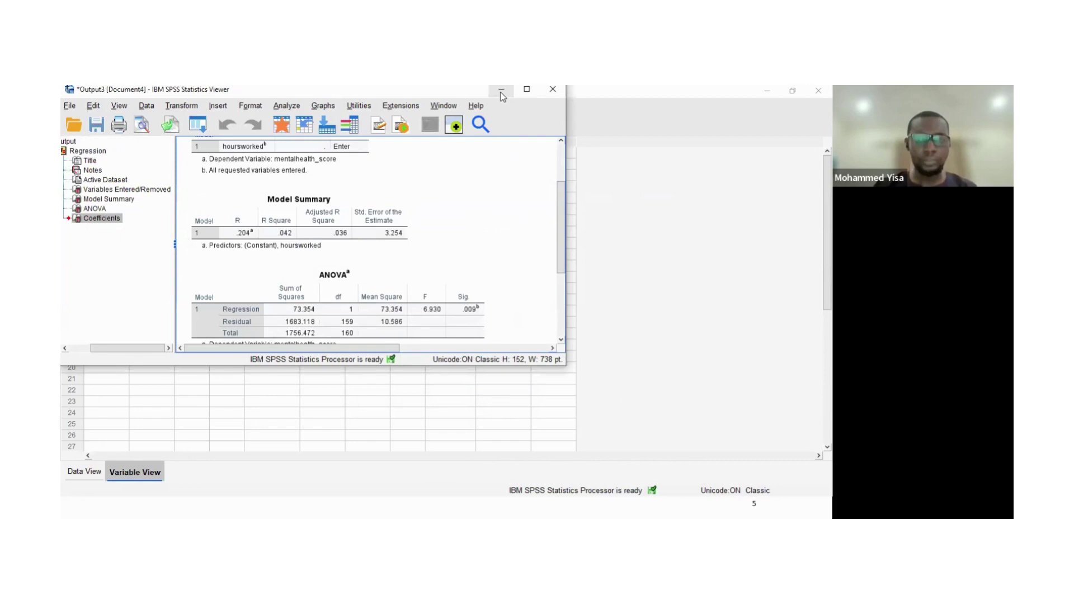
click(501, 92)
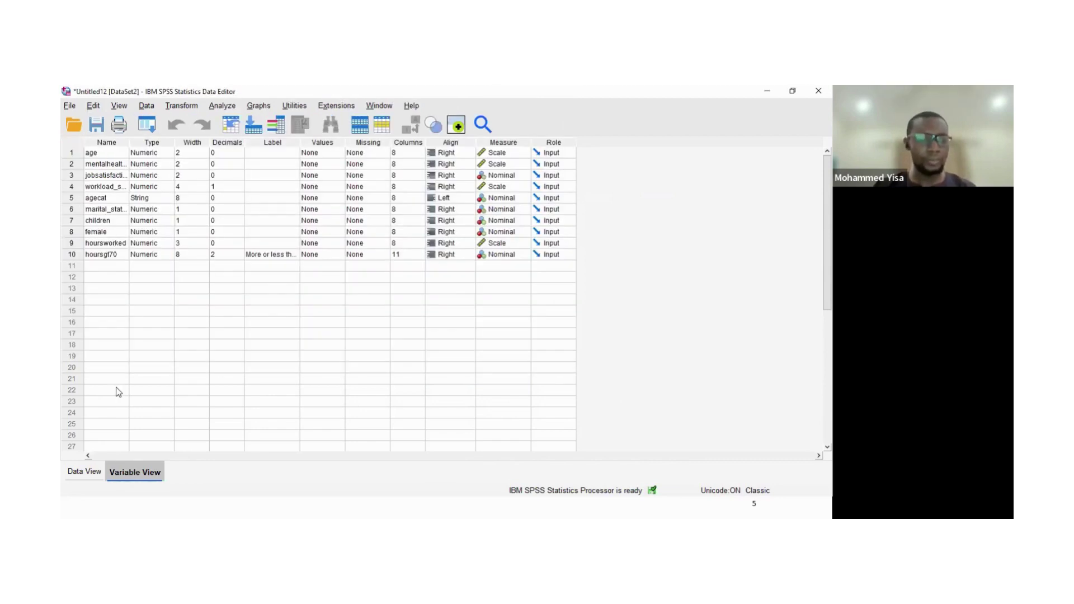
Check the new hoursgt70 variable's case values against hoursworked in the data, and return to the variable definitions.
click(79, 255)
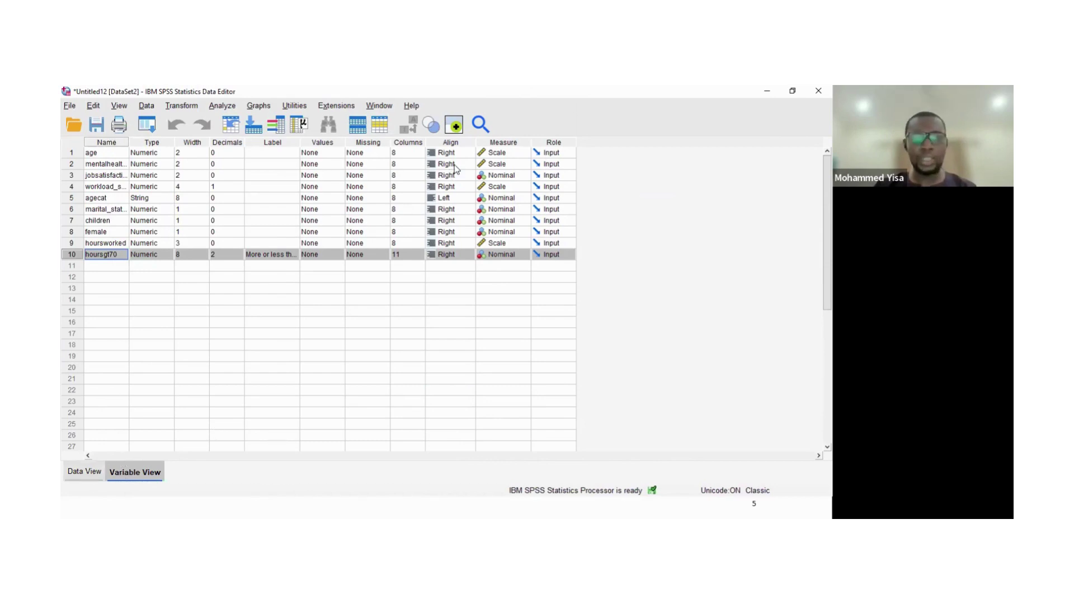
key(ctrl+t)
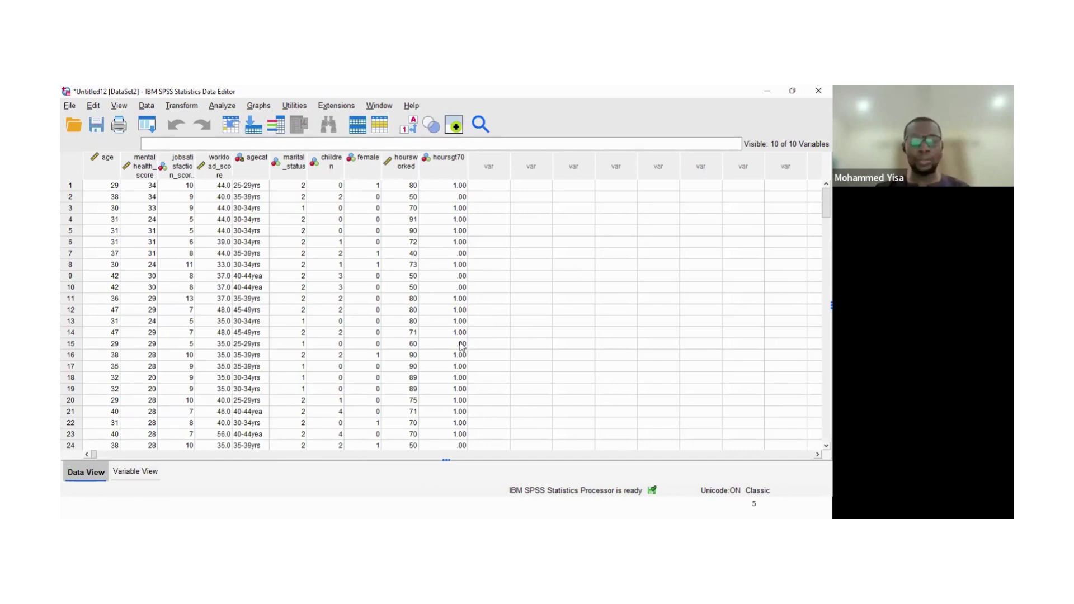
scroll(447, 379, down, 2)
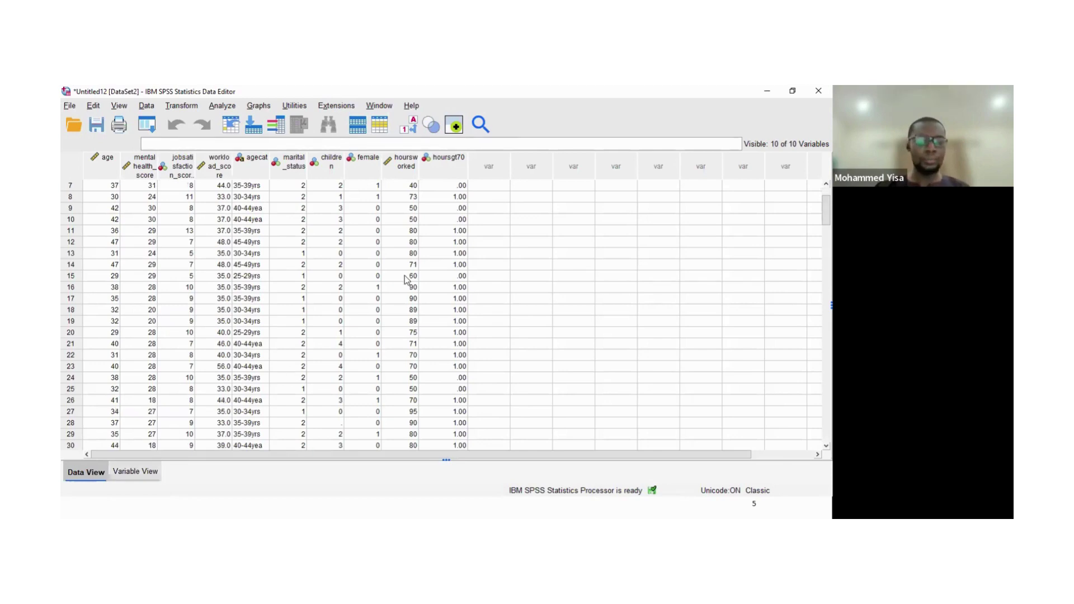
key(ctrl+t)
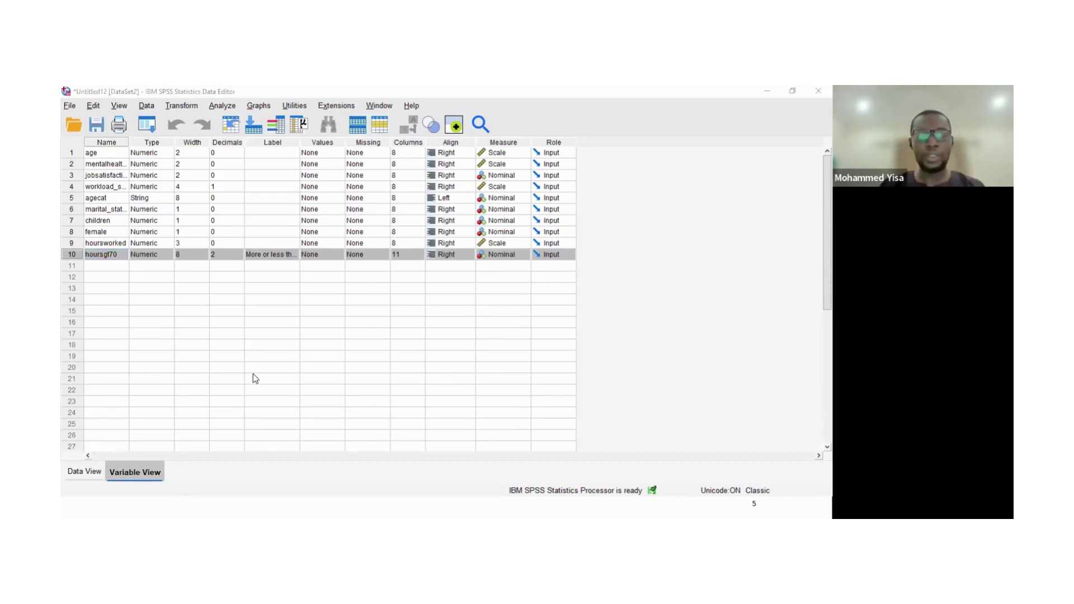
Switch to the PowerPoint slide show to read the instructions for simple linear regression with a binary predictor.
key(alt+Tab)
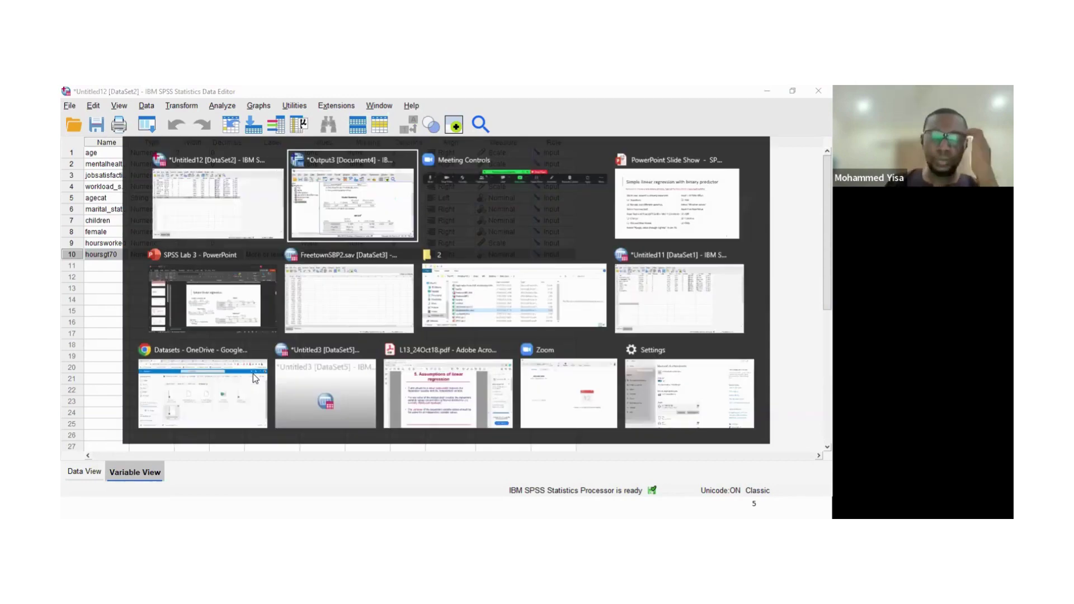
key(alt+Tab)
key(alt+Tab)
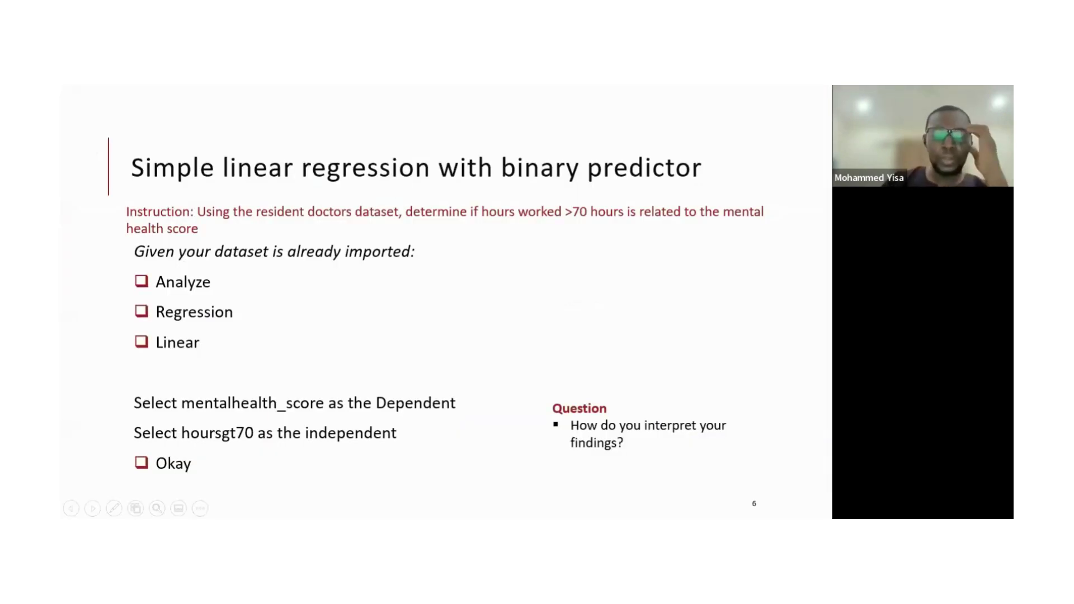
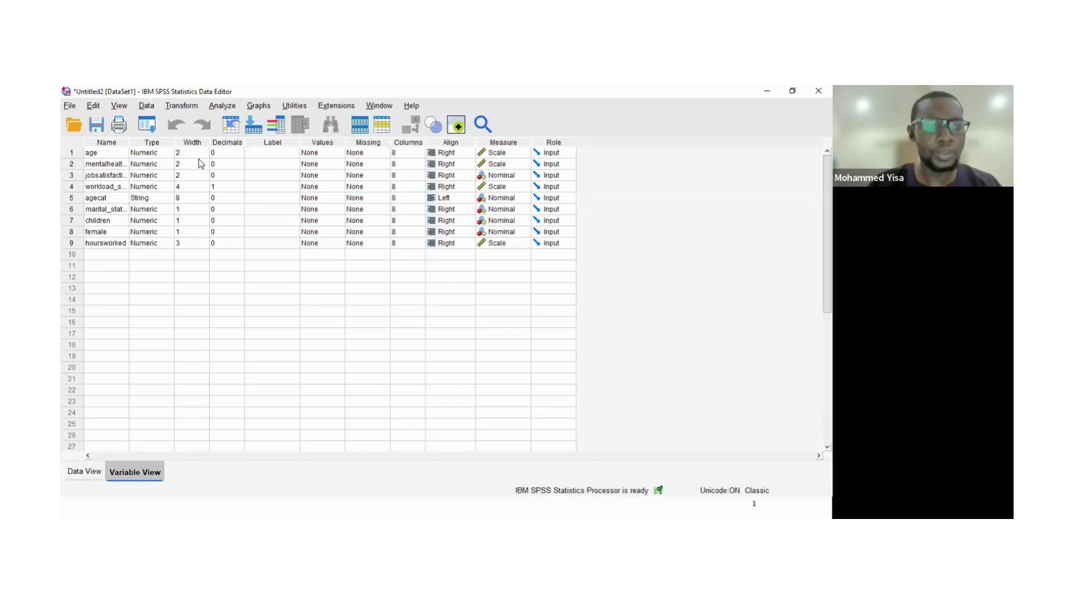
Set up a recode of hoursworked into a different variable, naming the output variable hourscat.
click(182, 105)
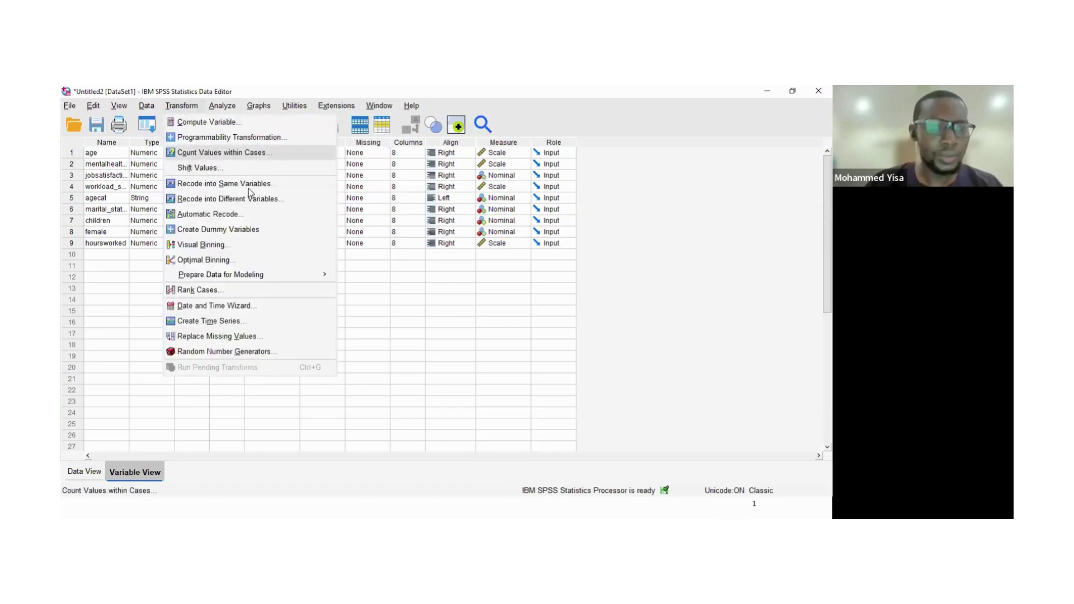
click(264, 200)
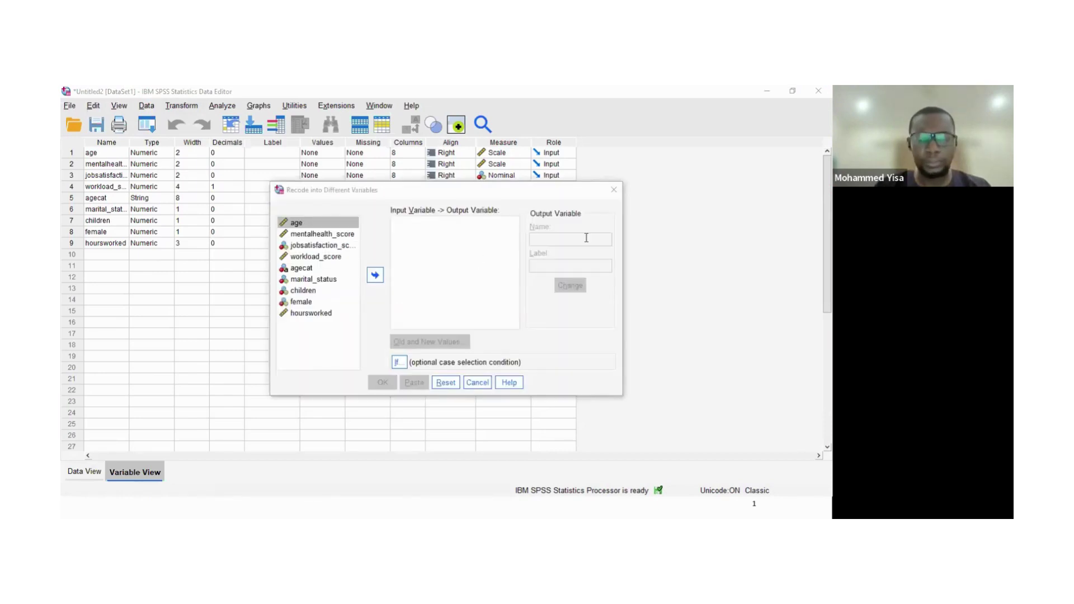
click(586, 237)
text(hourscat)
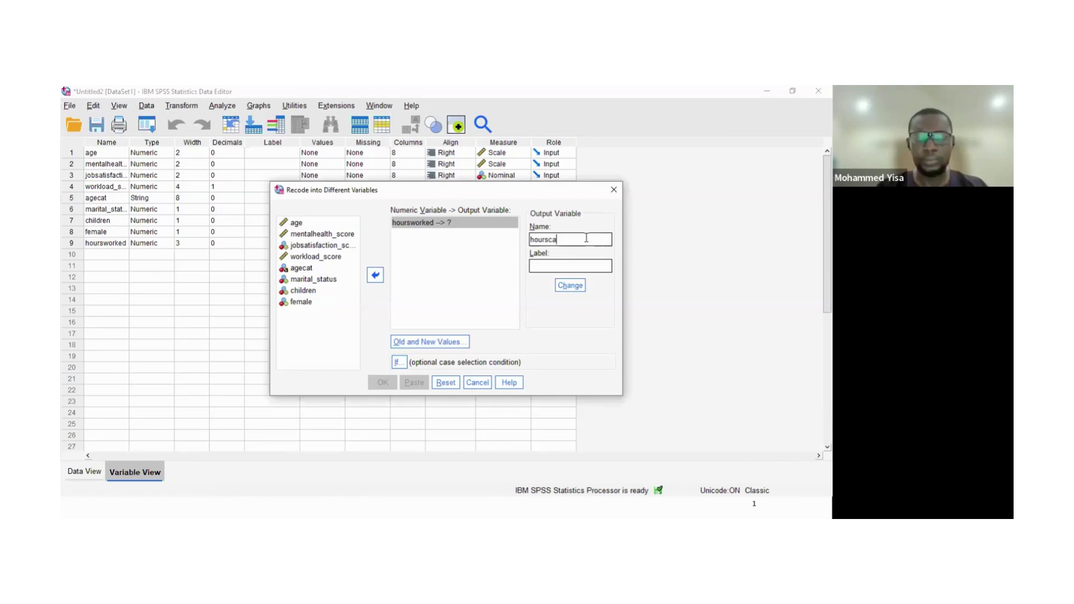
key(Tab)
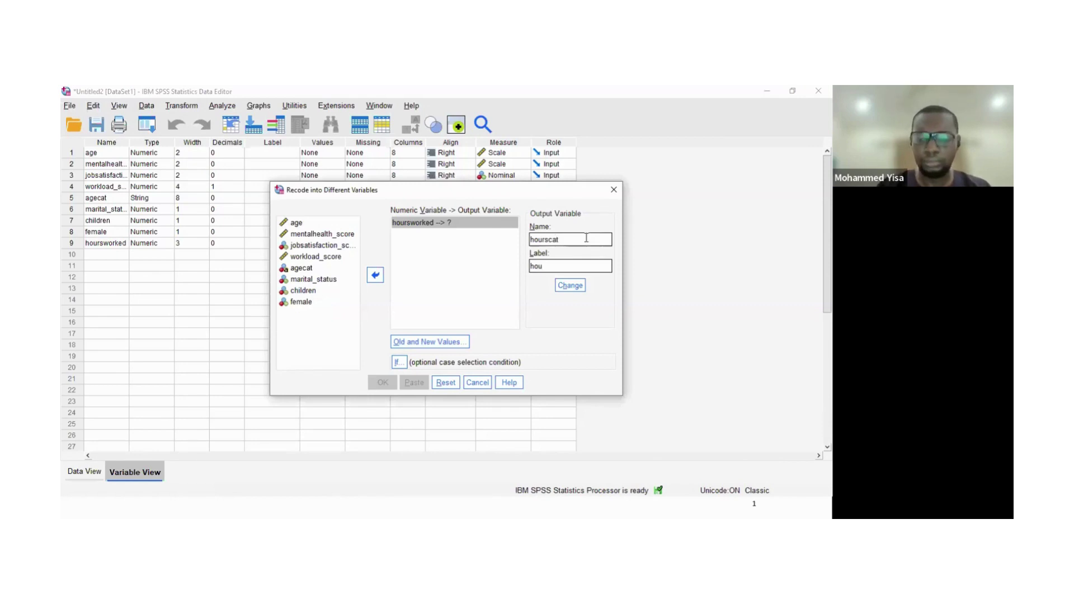
Add a recode rule mapping the range from lowest through 40 to the new value 1.
click(431, 342)
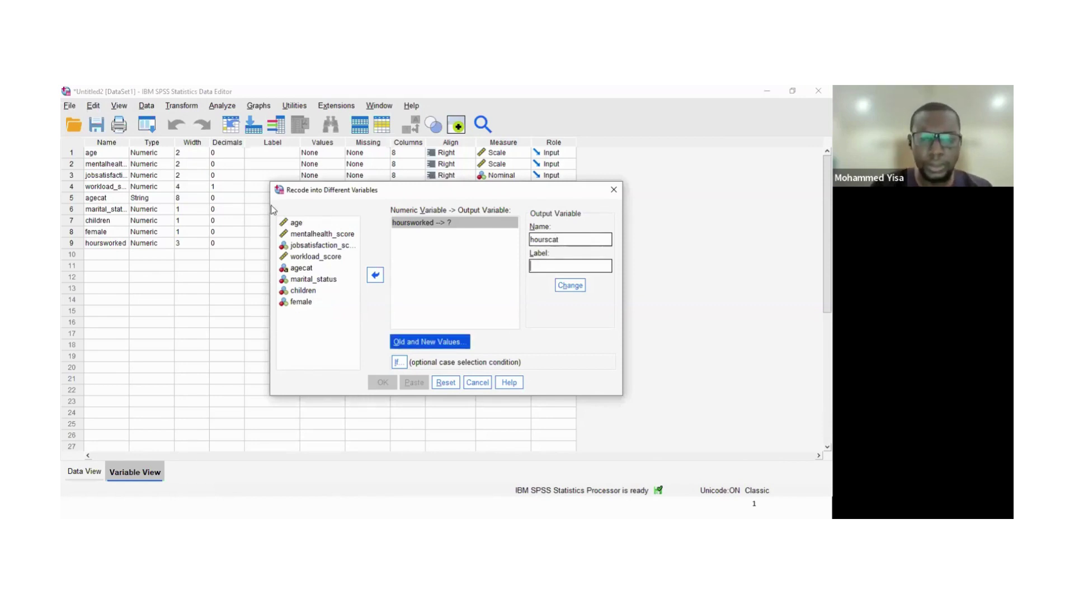
click(322, 334)
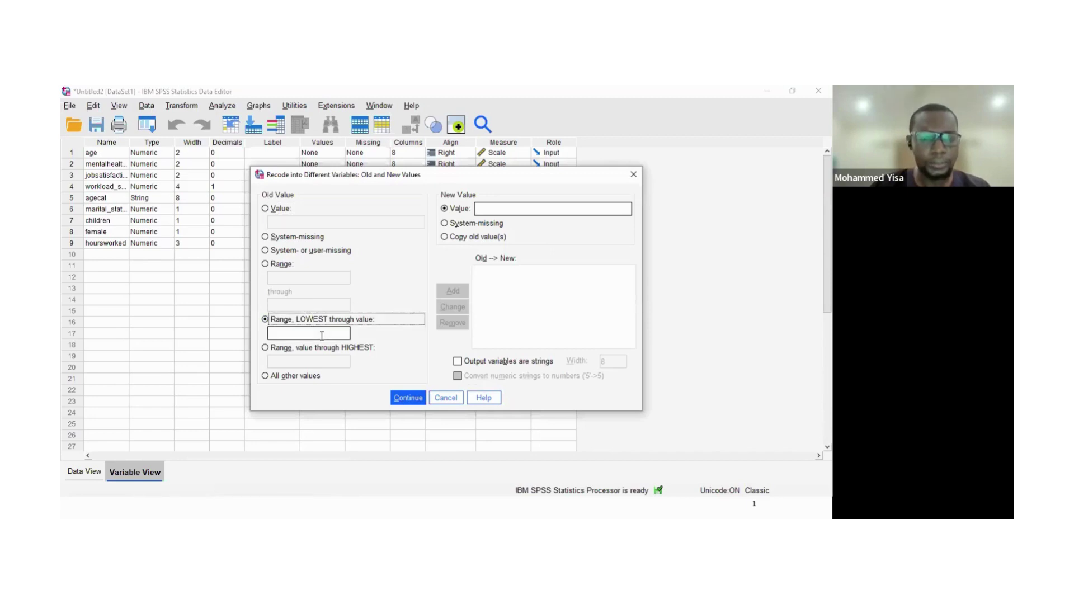
text(40)
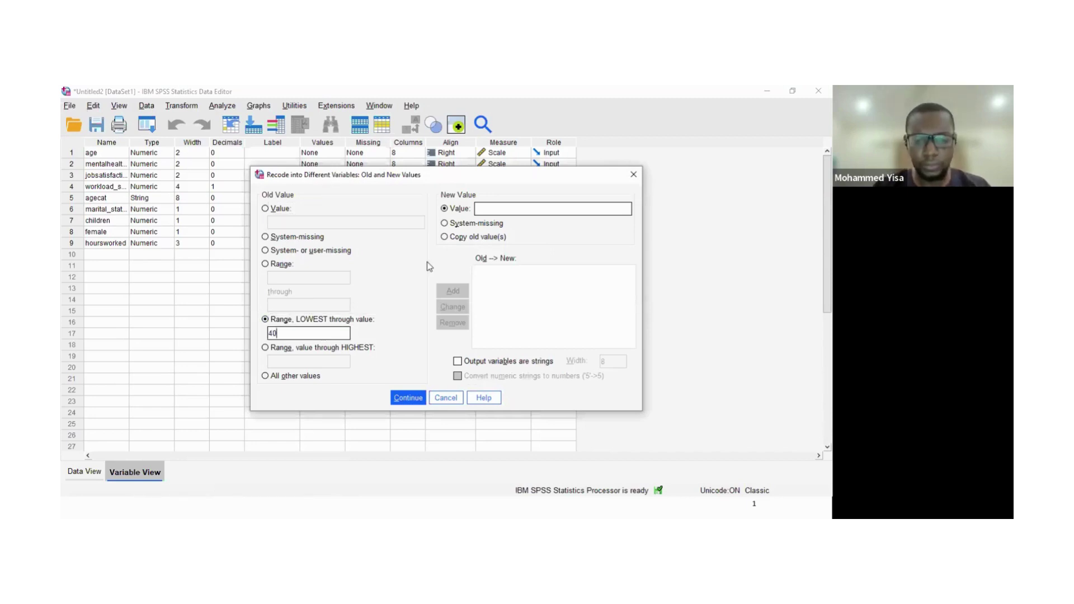
click(488, 211)
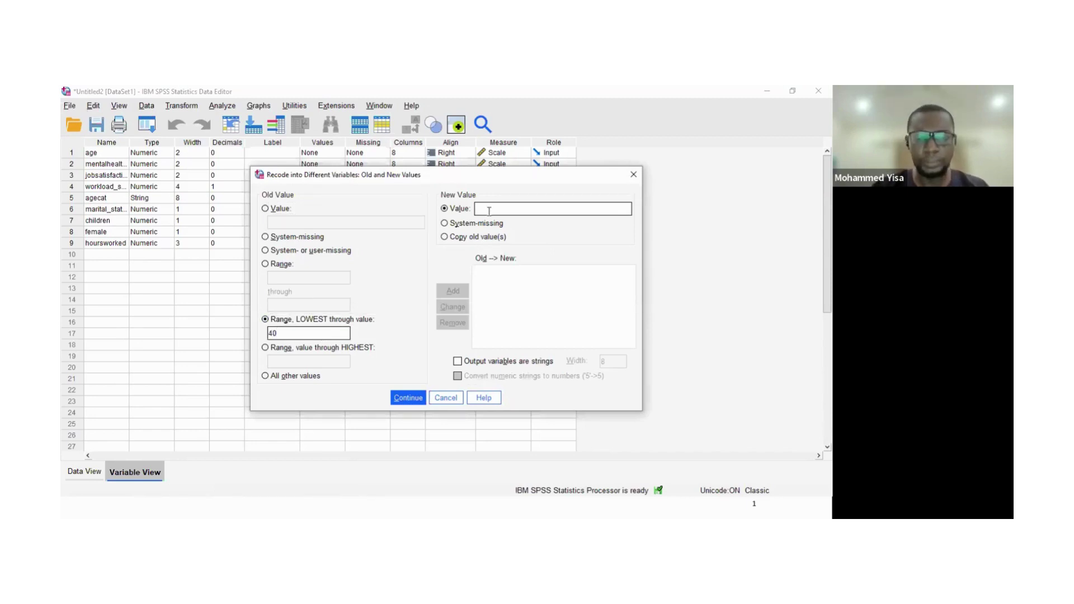
text(1)
click(453, 291)
Add a recode rule mapping the range 40.001 through 60 to the new value 2.
click(273, 266)
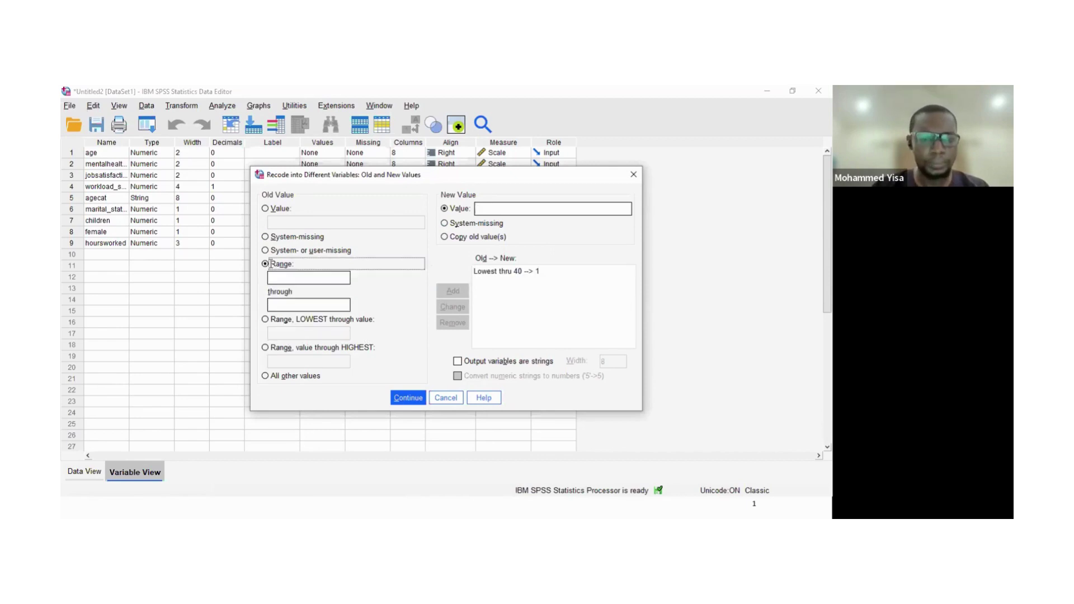
text(4)
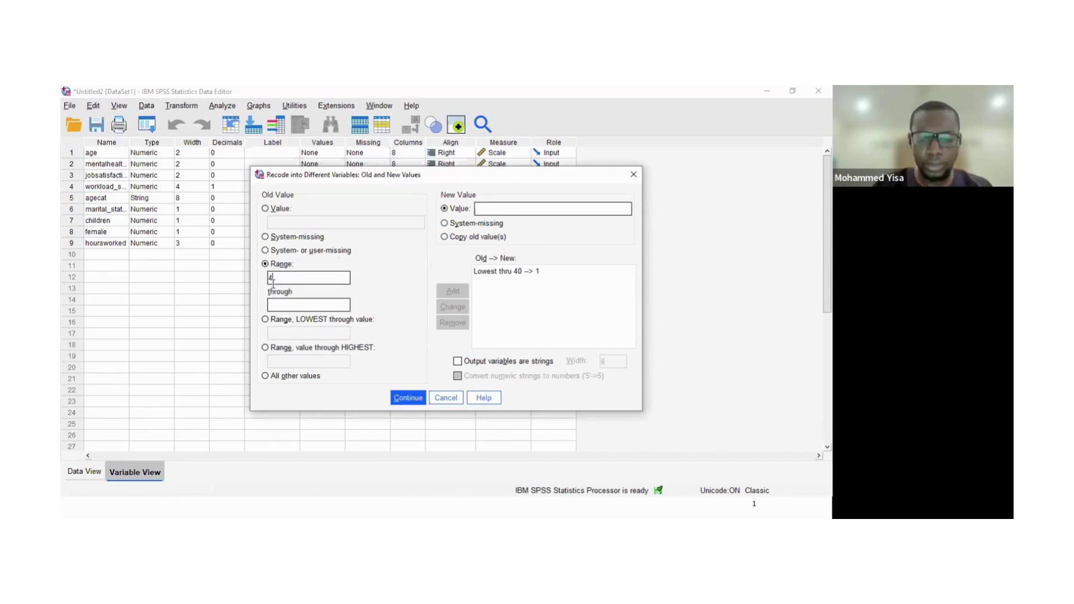
text(0.001)
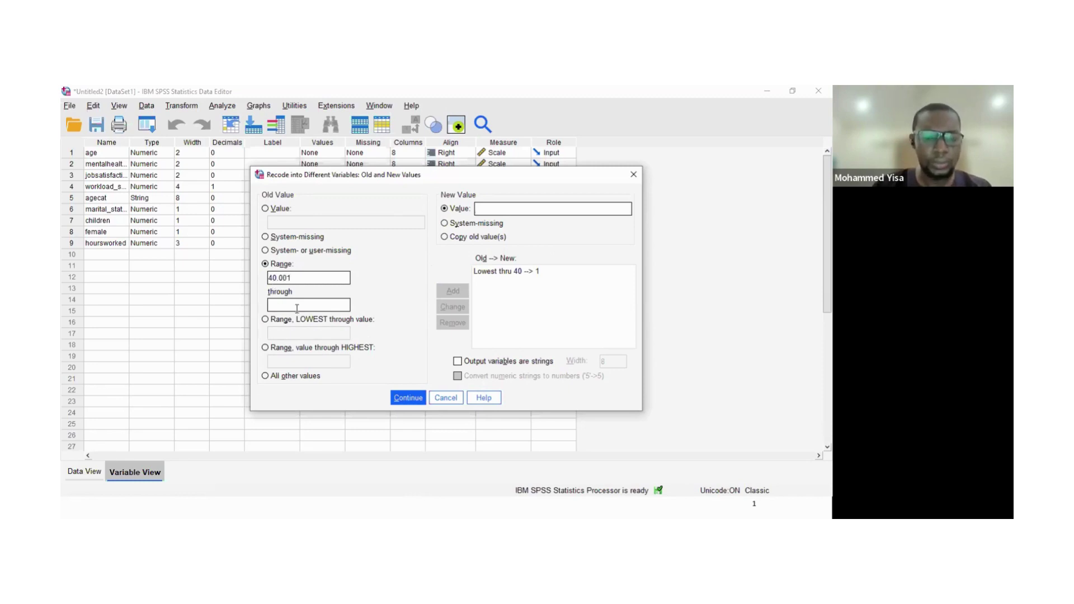
text(60)
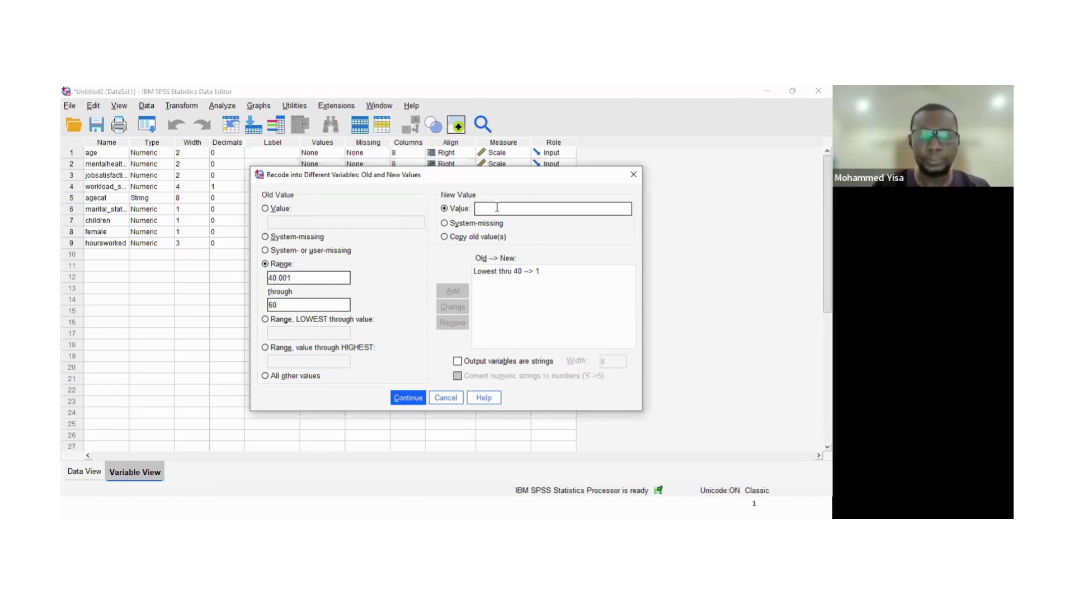
text(2)
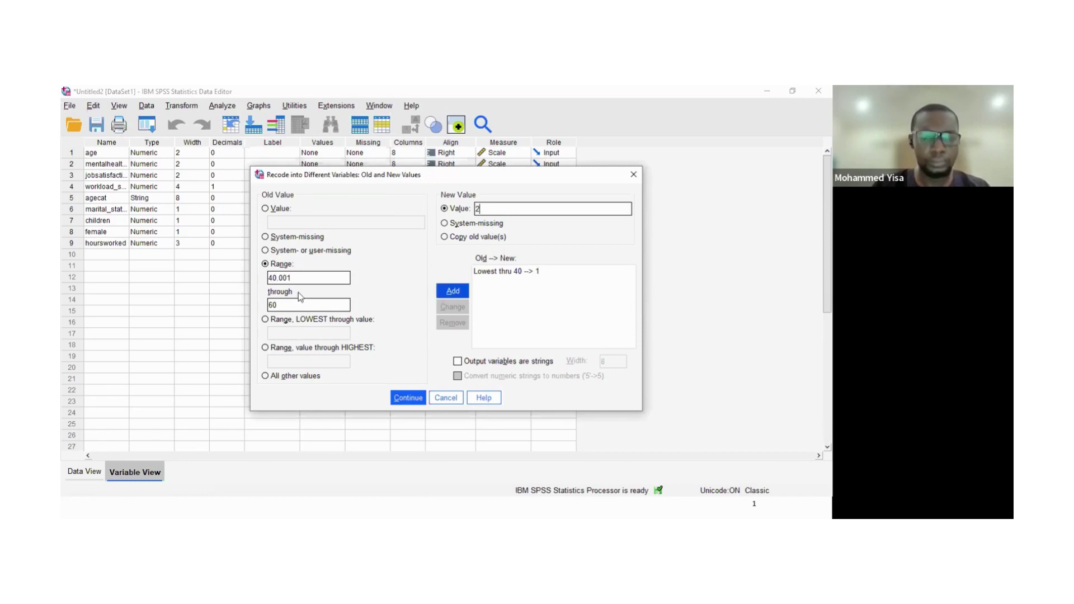
click(453, 291)
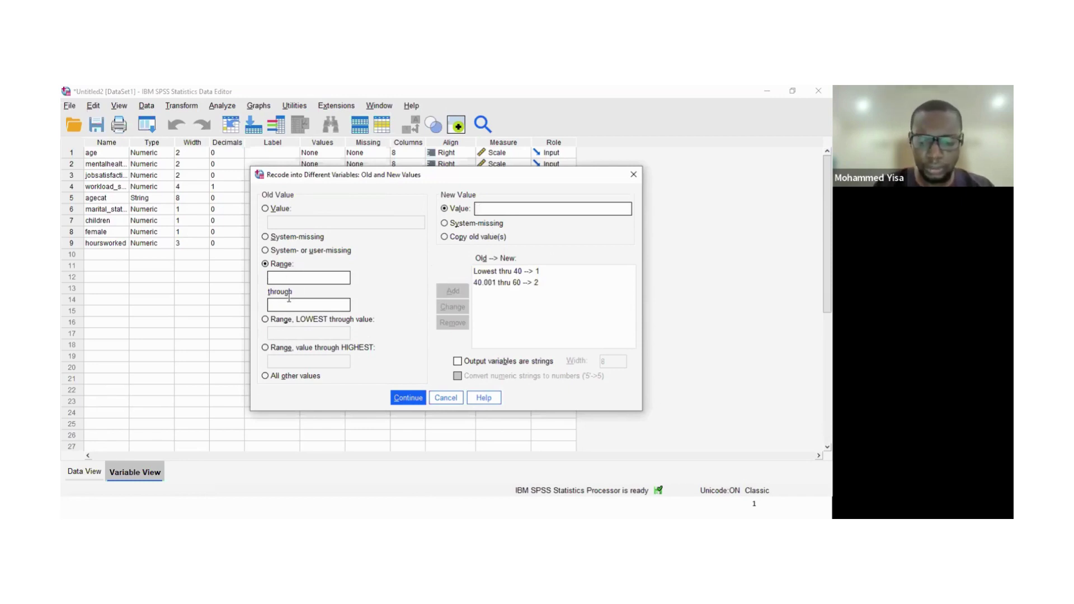
Add a recode rule mapping the range 60.001 through 80 to the new value 3.
text(60.001)
click(290, 300)
text(8)
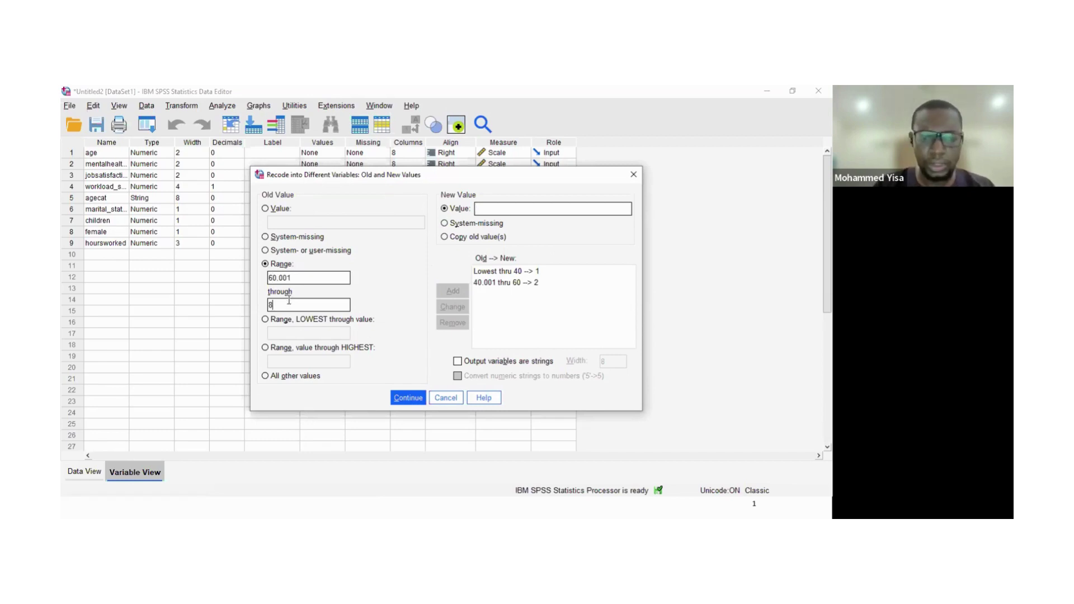
key(BackSpace)
text(0)
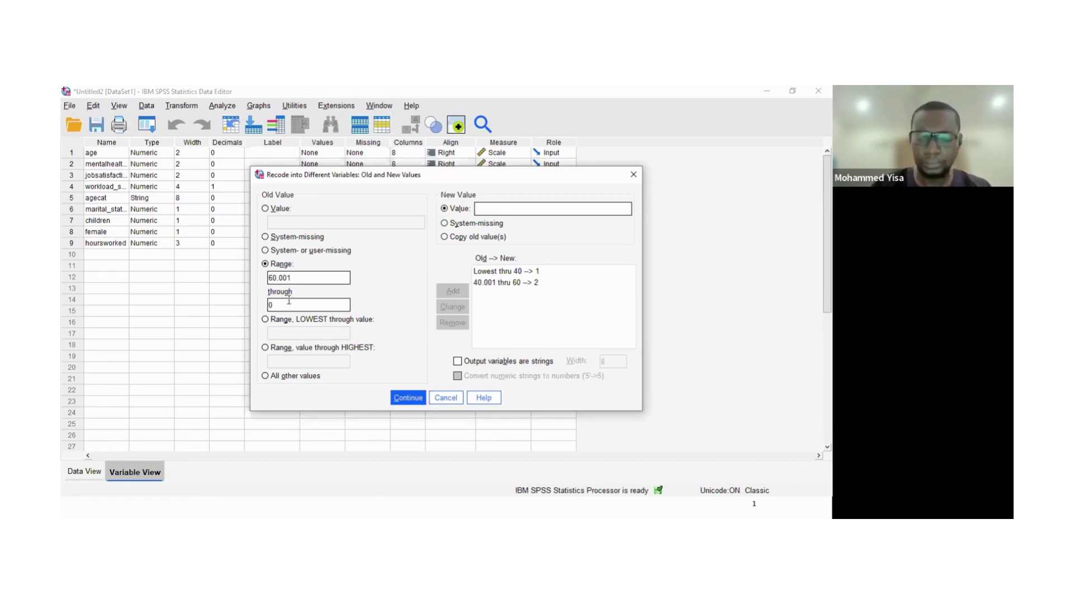
key(BackSpace)
text(80)
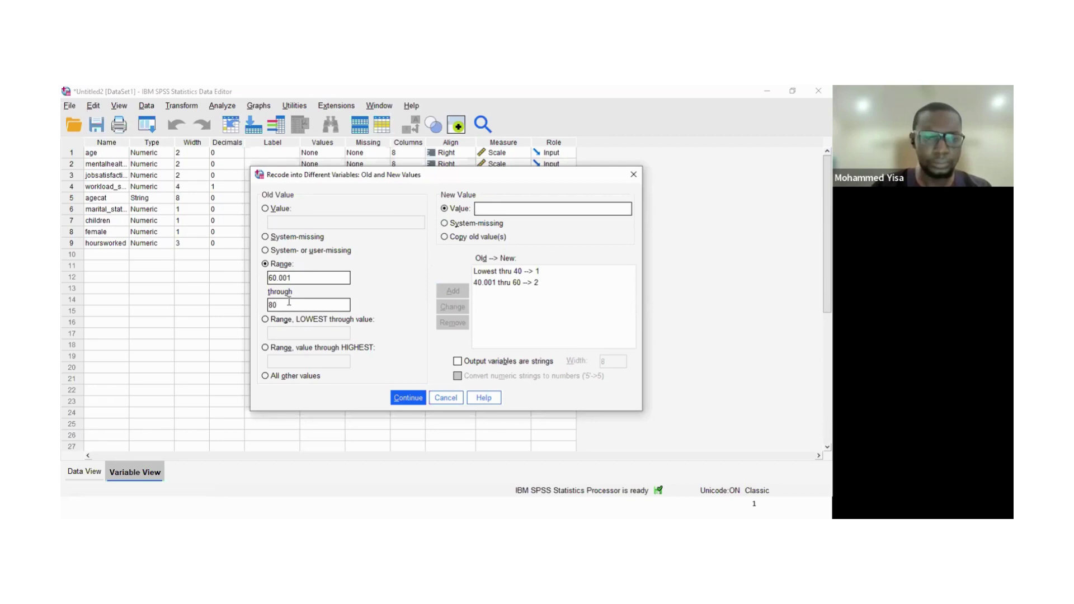
click(498, 210)
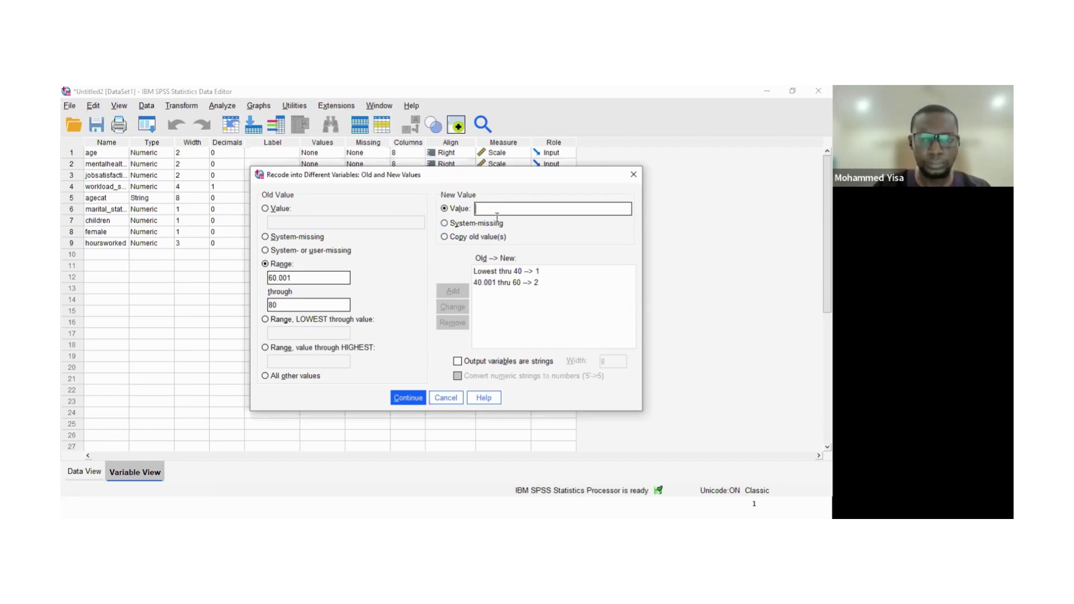
text(3)
click(453, 291)
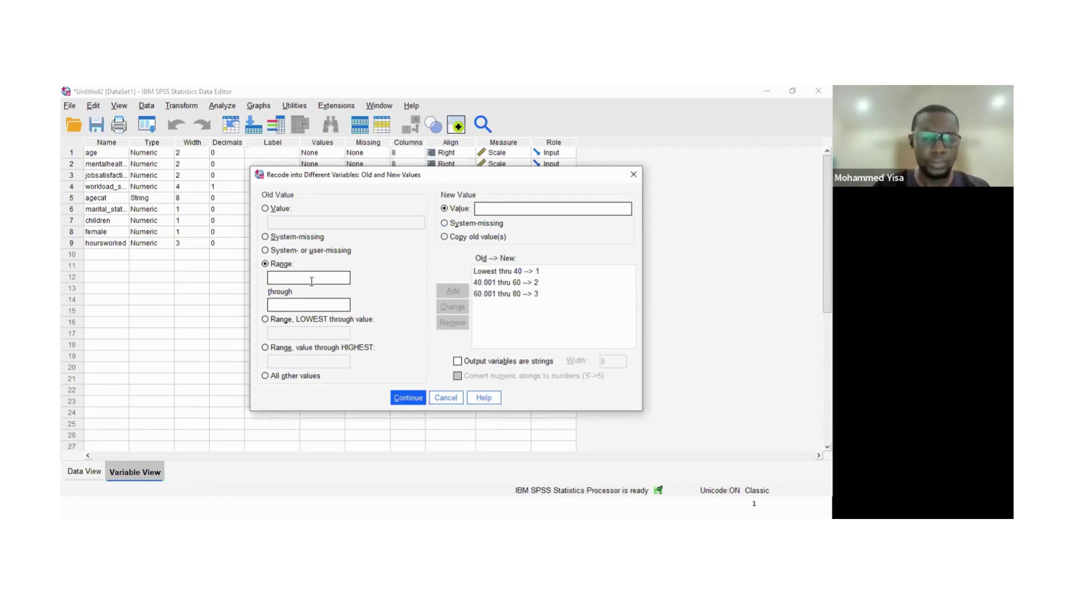
Add a recode rule mapping the range from 80 through highest to the new value 4.
click(279, 351)
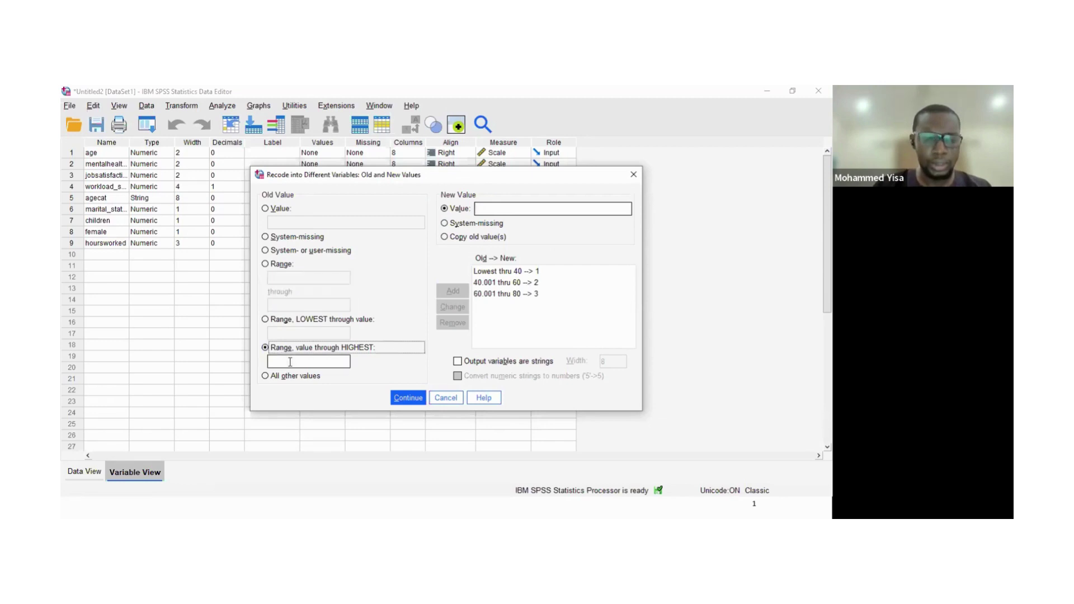
click(291, 363)
text(8)
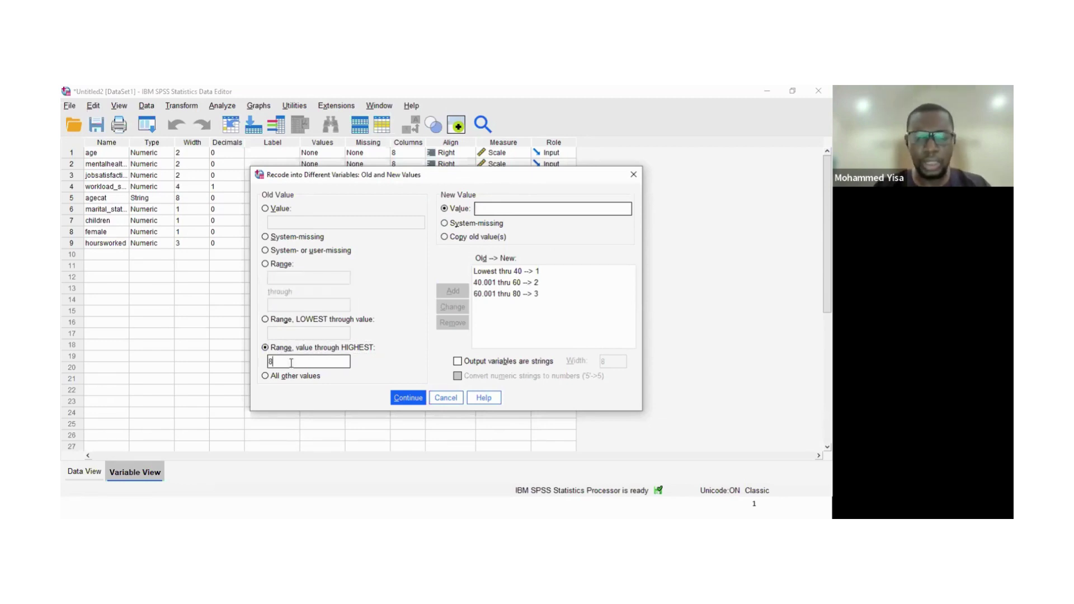
text(0)
click(492, 209)
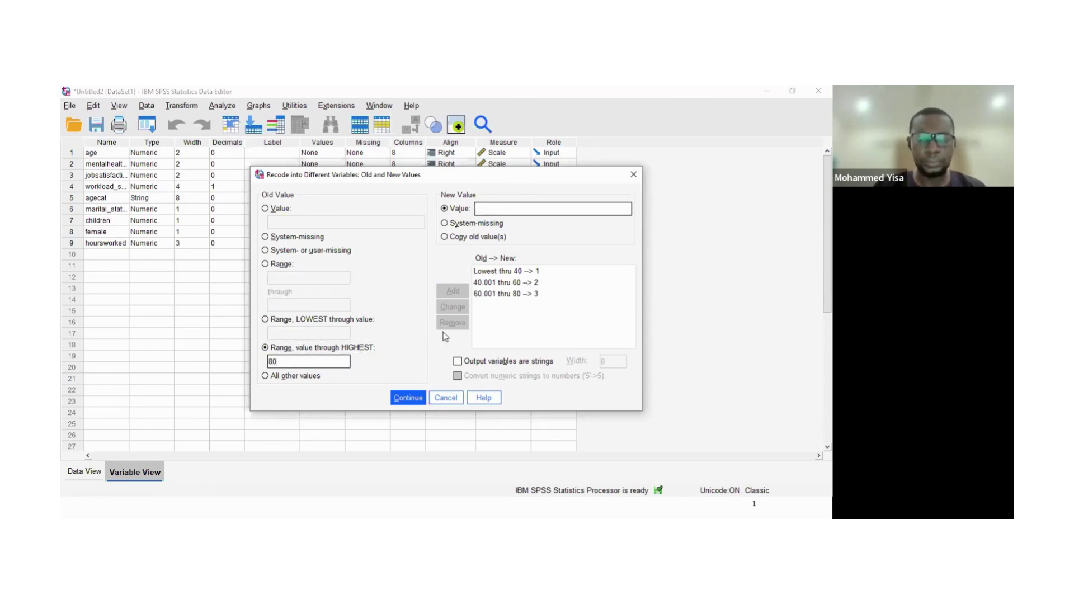
text(4)
click(453, 291)
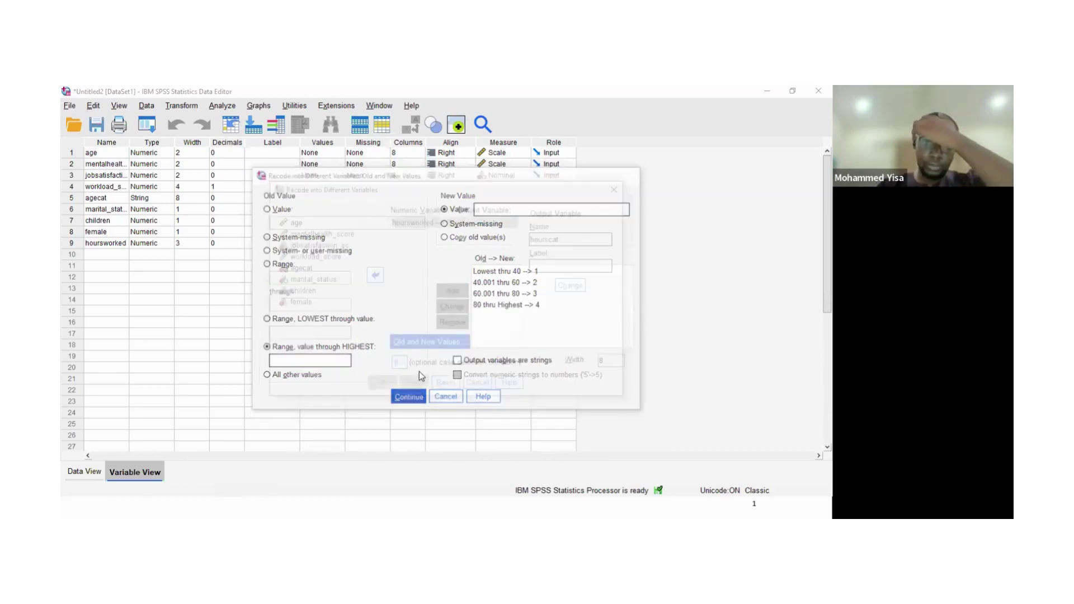
Run the recode to create hourscat and check its coded values in the data.
click(408, 398)
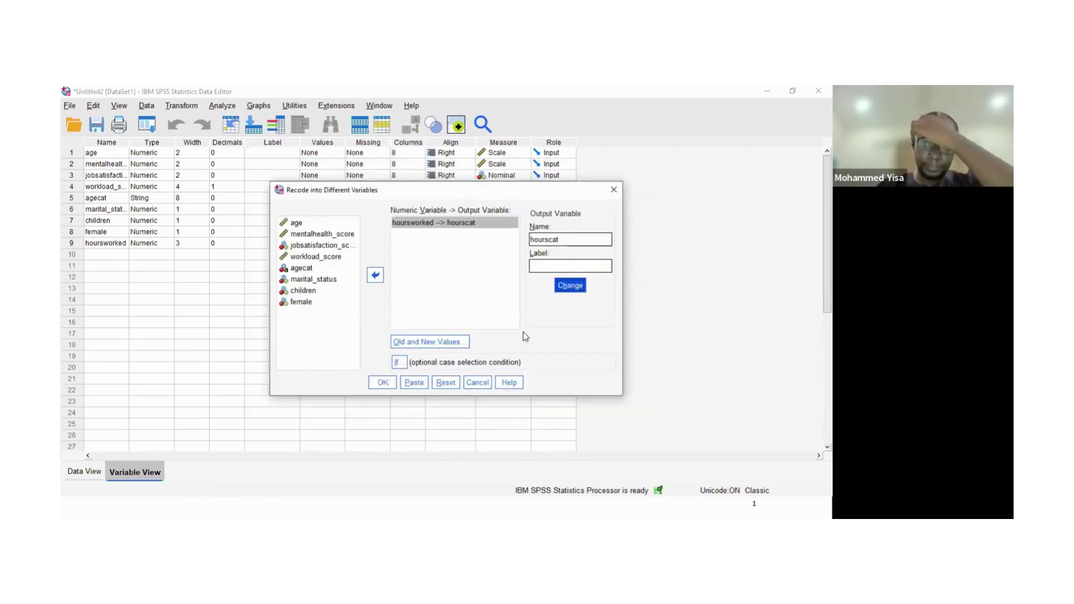
click(394, 384)
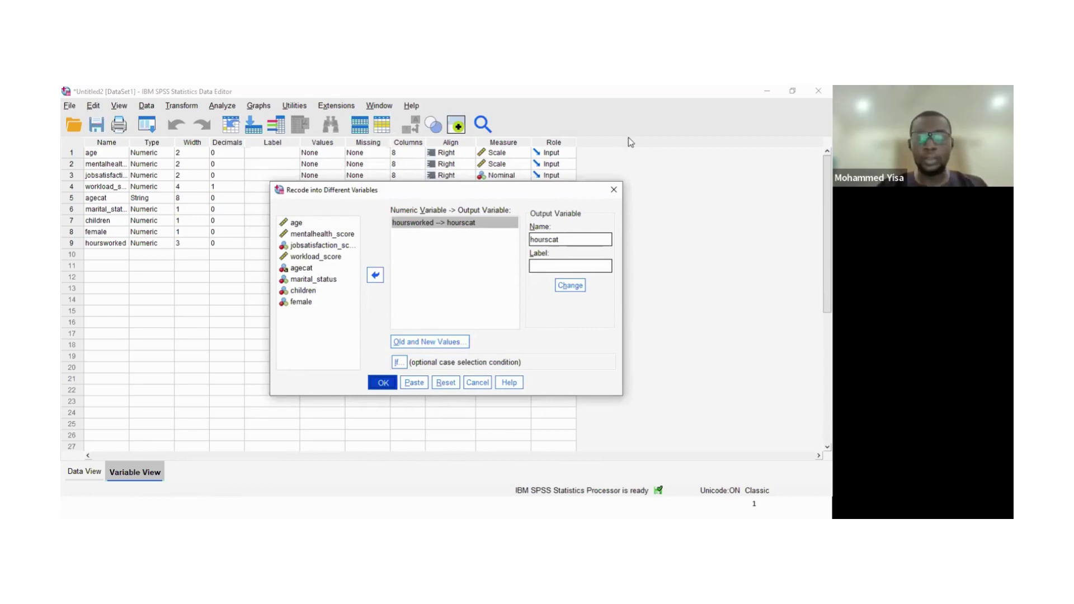
click(96, 419)
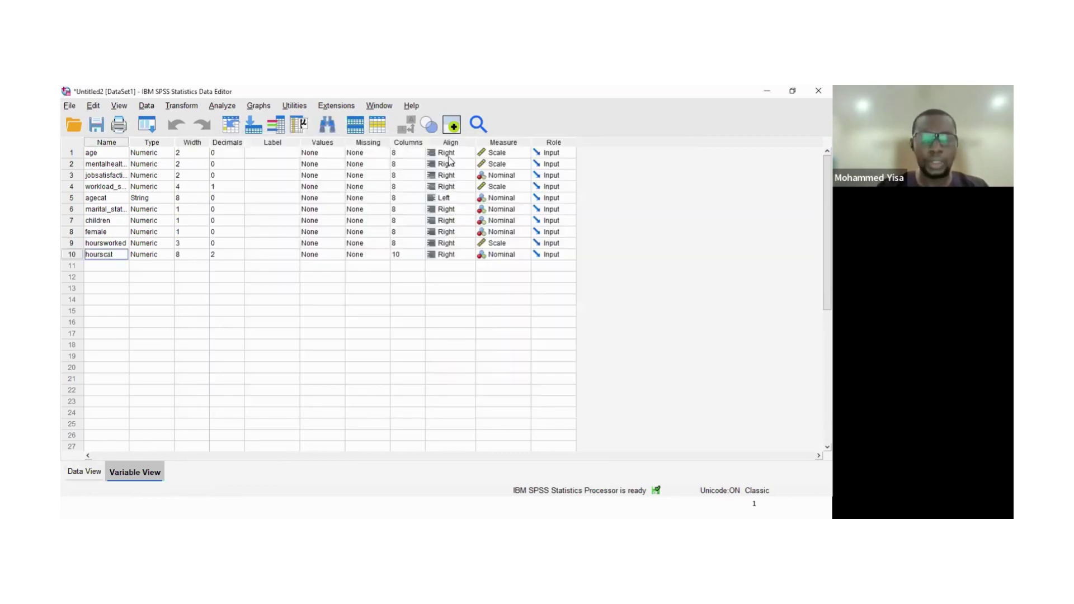
key(ctrl+t)
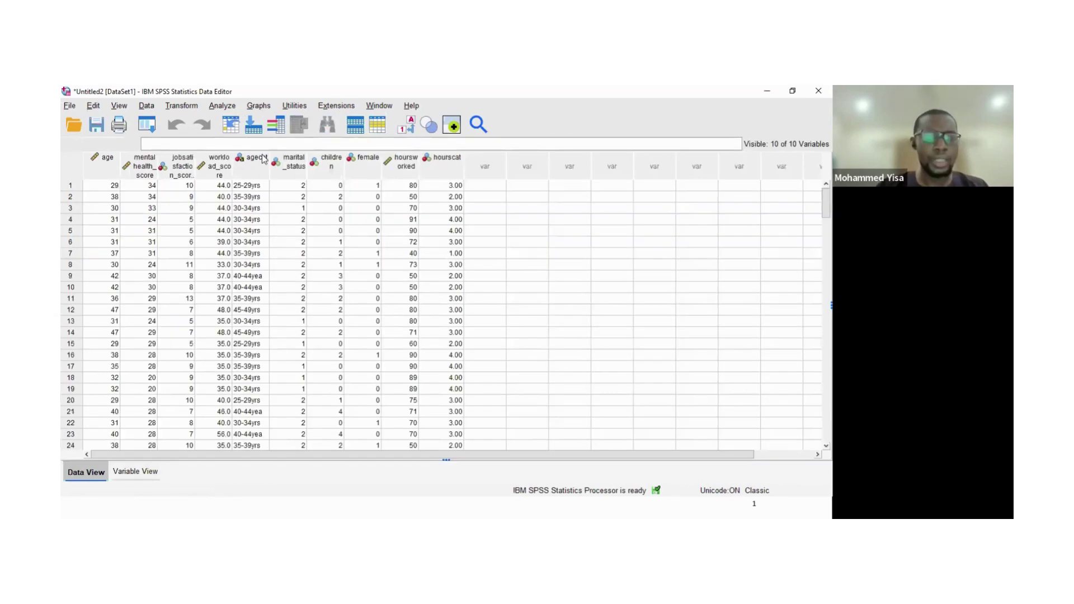
key(ctrl+t)
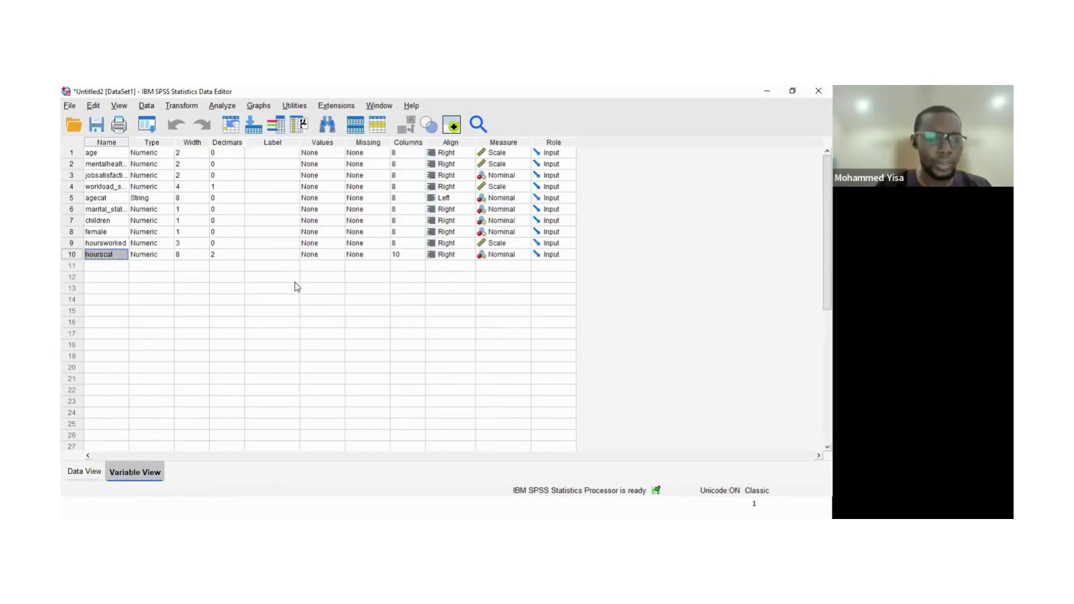
key(alt+a)
key(Right)
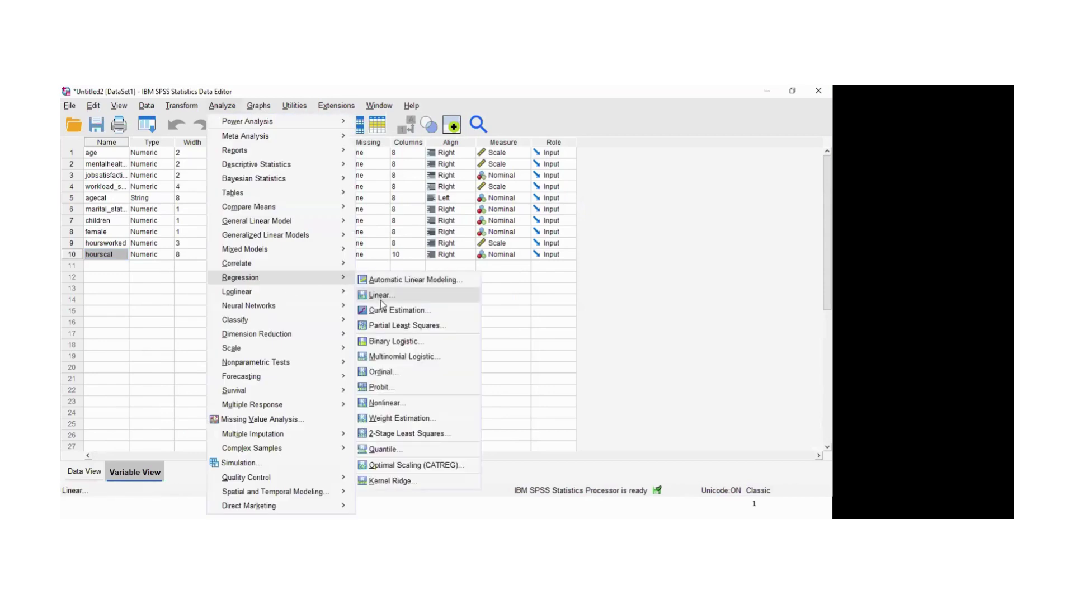
click(382, 300)
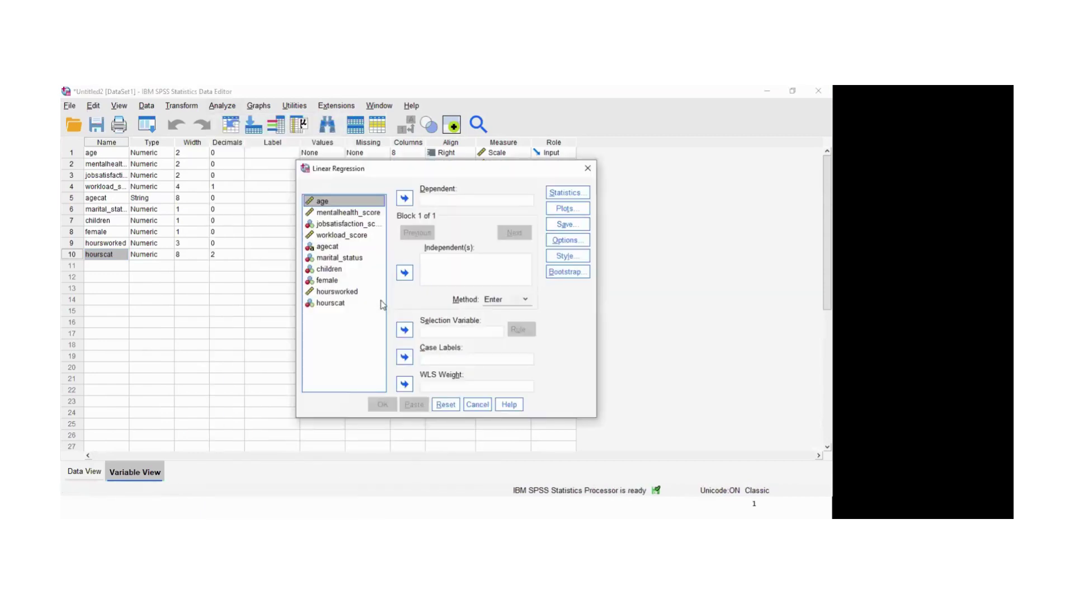
click(586, 170)
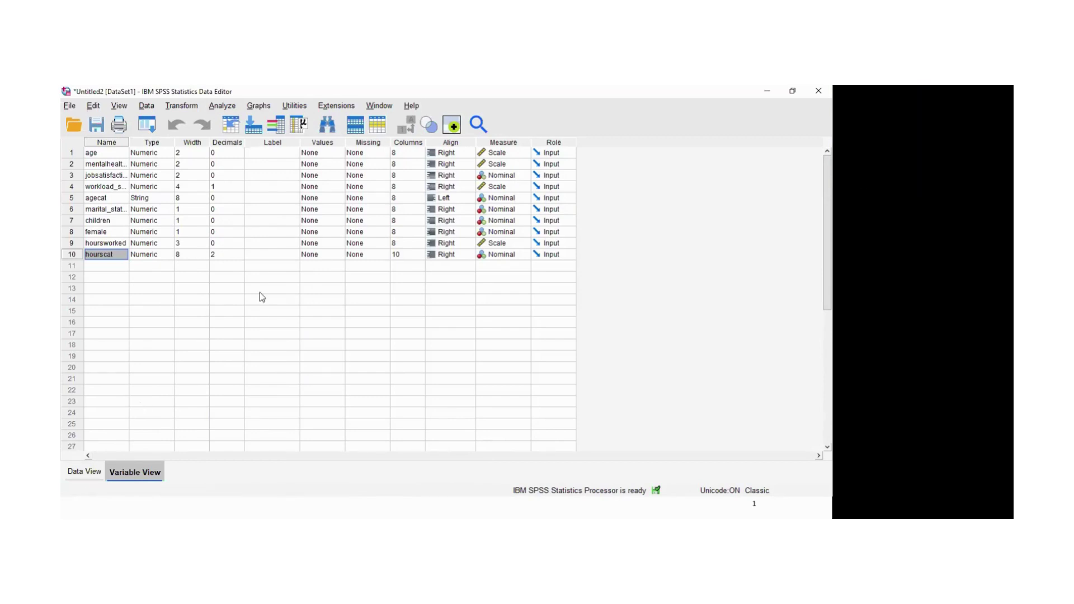
Switch to the presentation, view the linear trend and Indicator Variables slides, and return to SPSS.
key(alt+Tab)
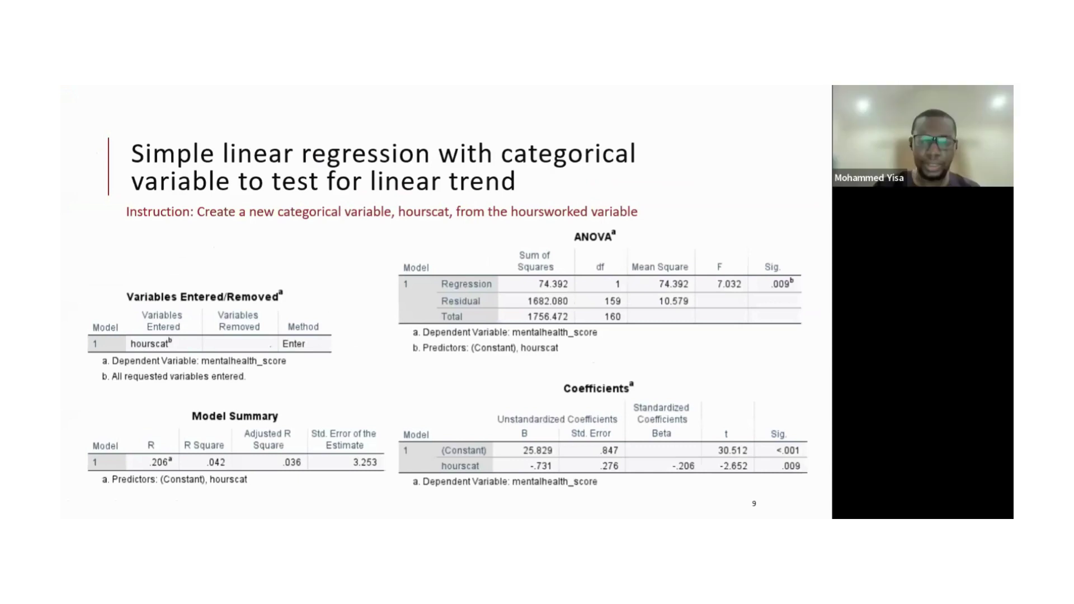
click(84, 459)
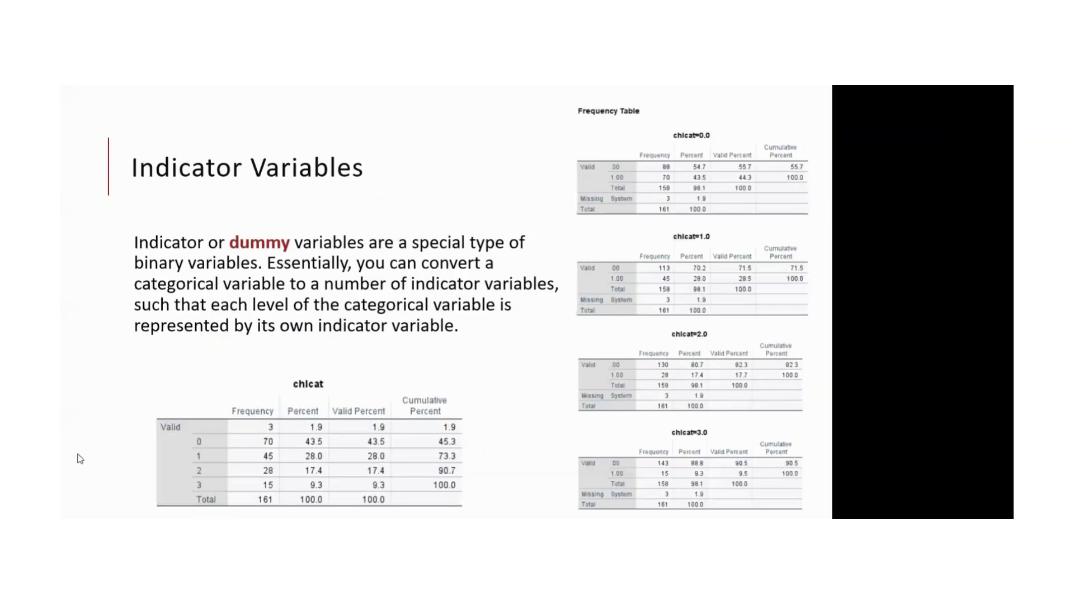
click(217, 108)
key(alt+Tab)
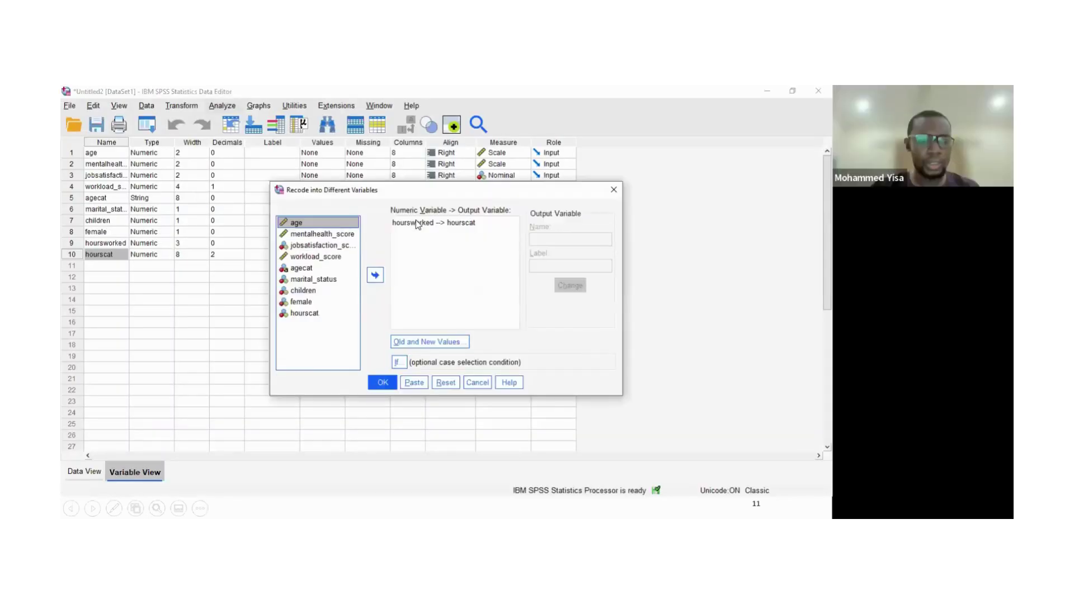
Review the old and new values of the hoursworked to hourscat recode and run it again.
click(415, 219)
click(426, 342)
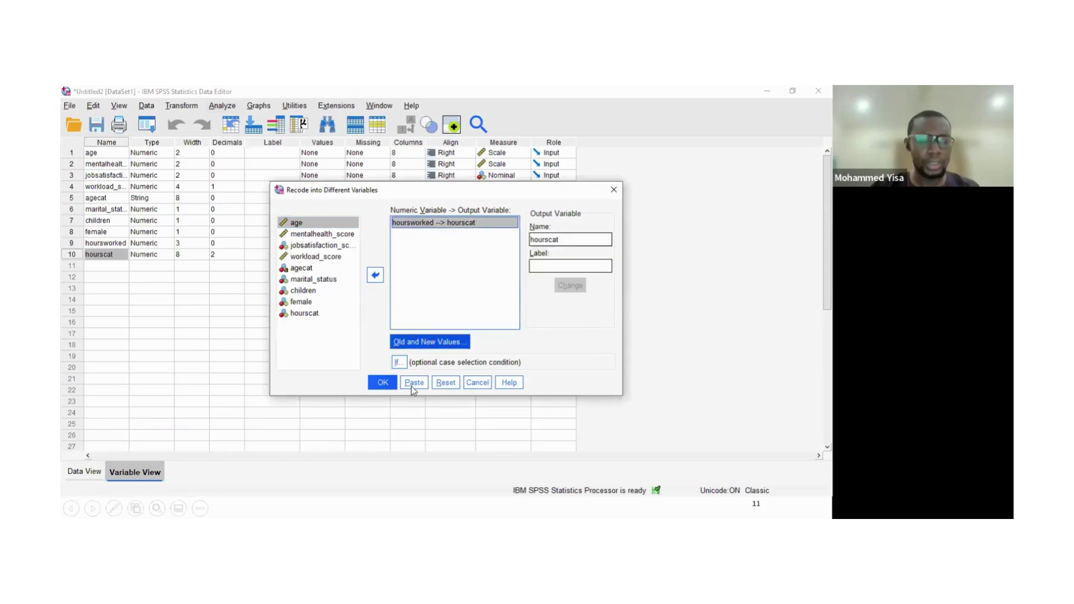
click(412, 397)
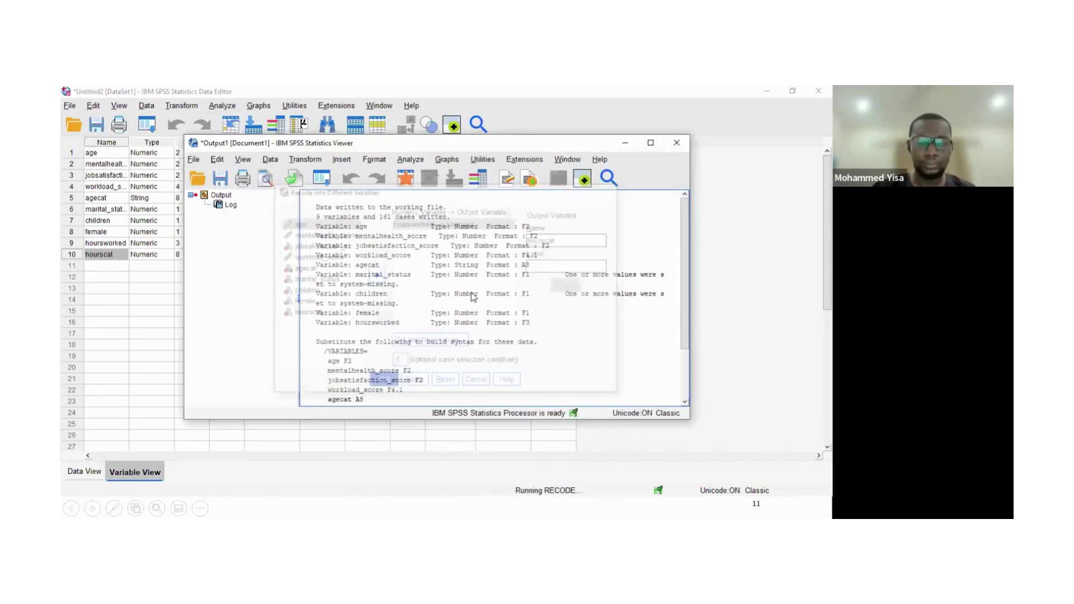
click(625, 144)
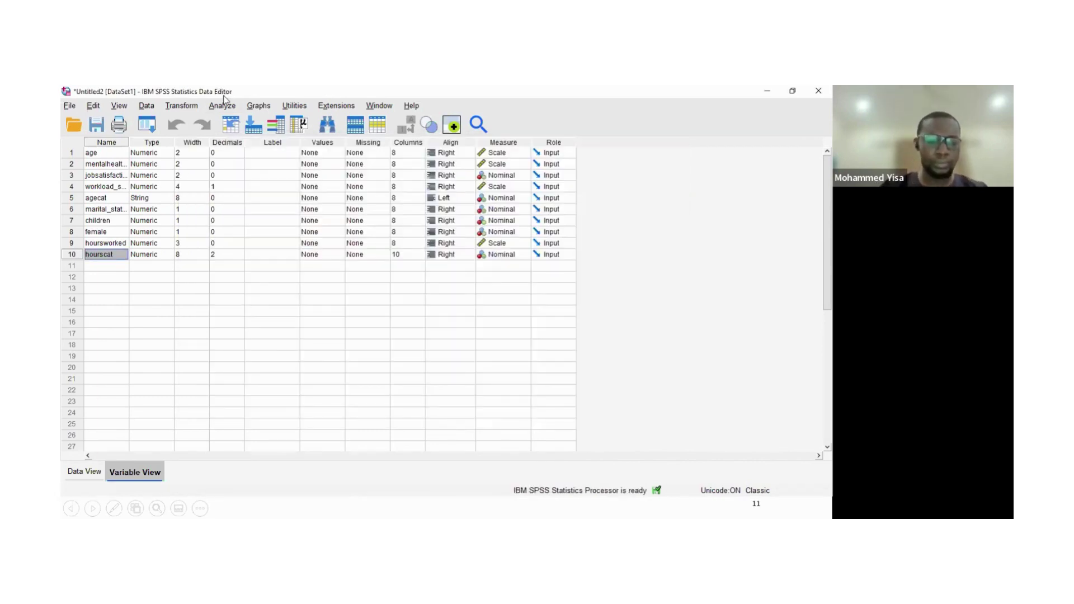
Run a linear regression with mentalhealth_score as the dependent and hourscat as the independent variable, and maximize the output.
click(210, 105)
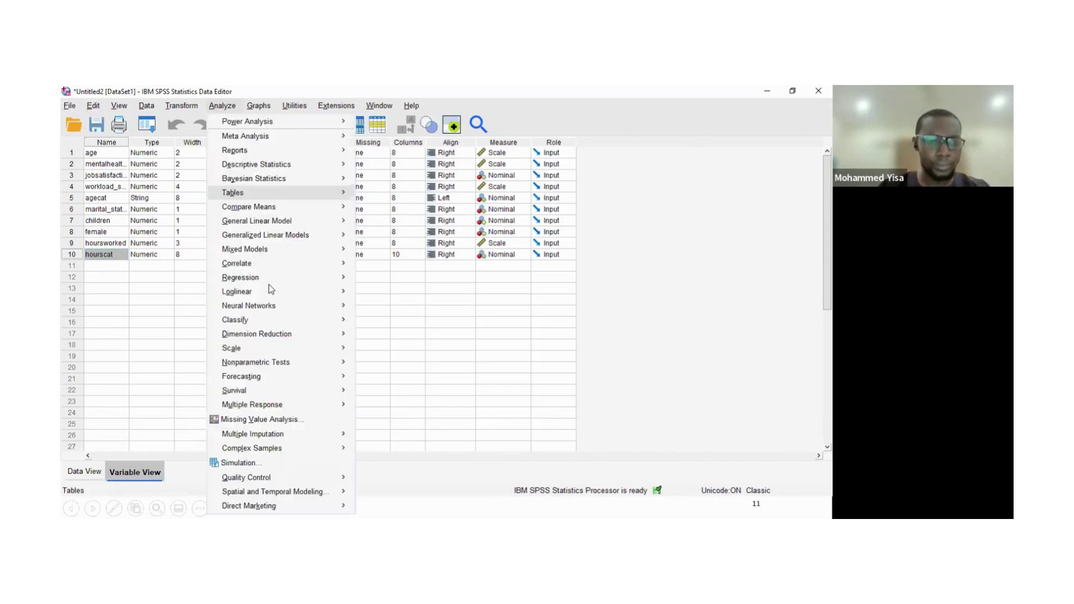
mouse_move(291, 292)
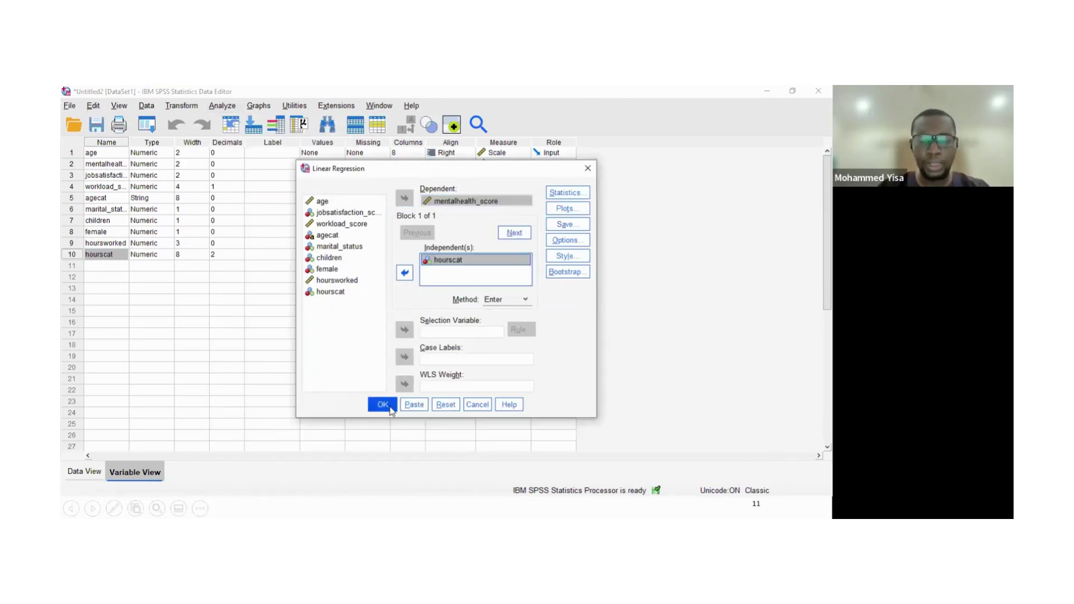
click(390, 410)
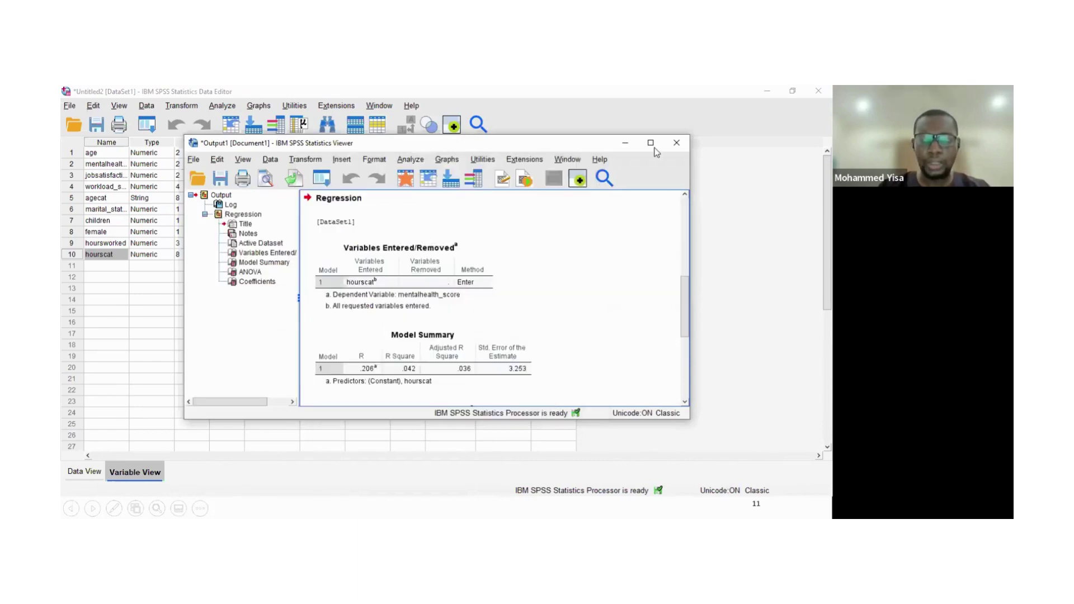
key(super+Up)
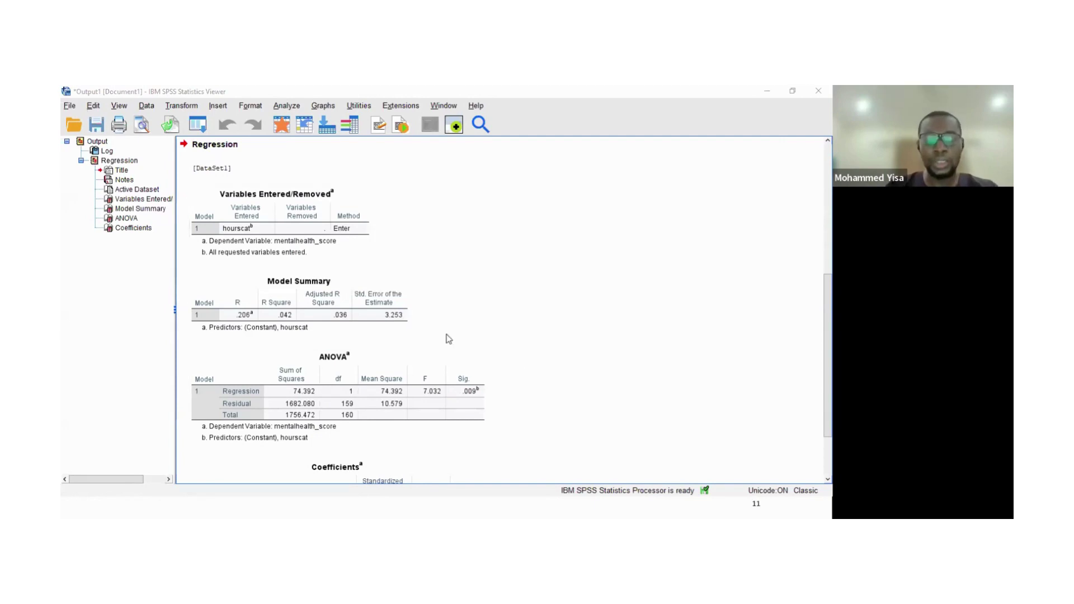
Examine the Variables Entered/Removed and Model Summary tables of the hourscat regression.
scroll(525, 359, down, 3)
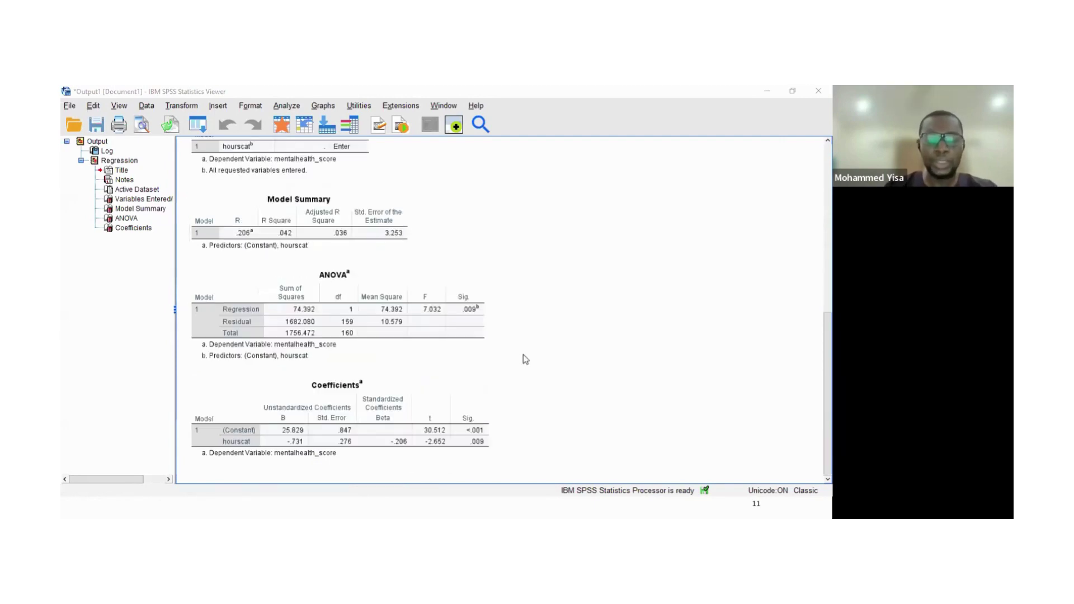
scroll(526, 360, up, 5)
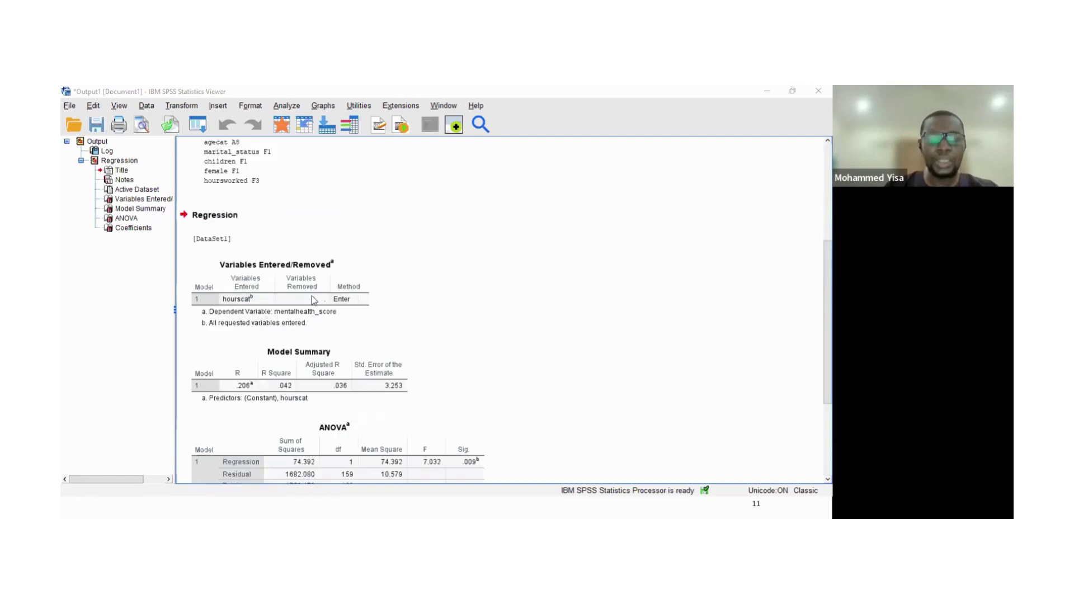
scroll(302, 269, down, 2)
click(397, 238)
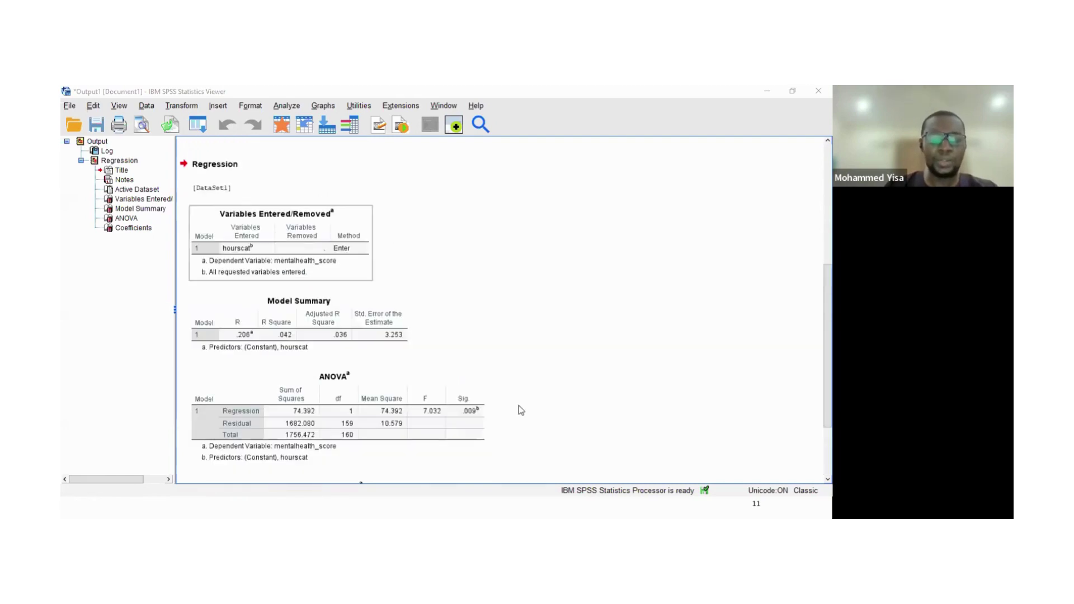
click(460, 379)
click(592, 359)
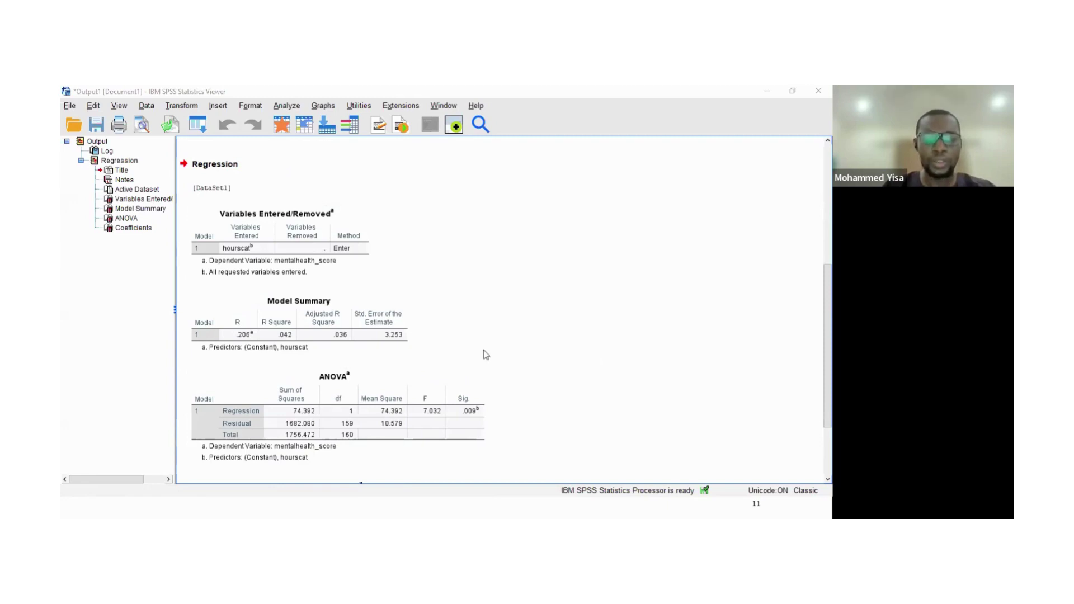
click(302, 243)
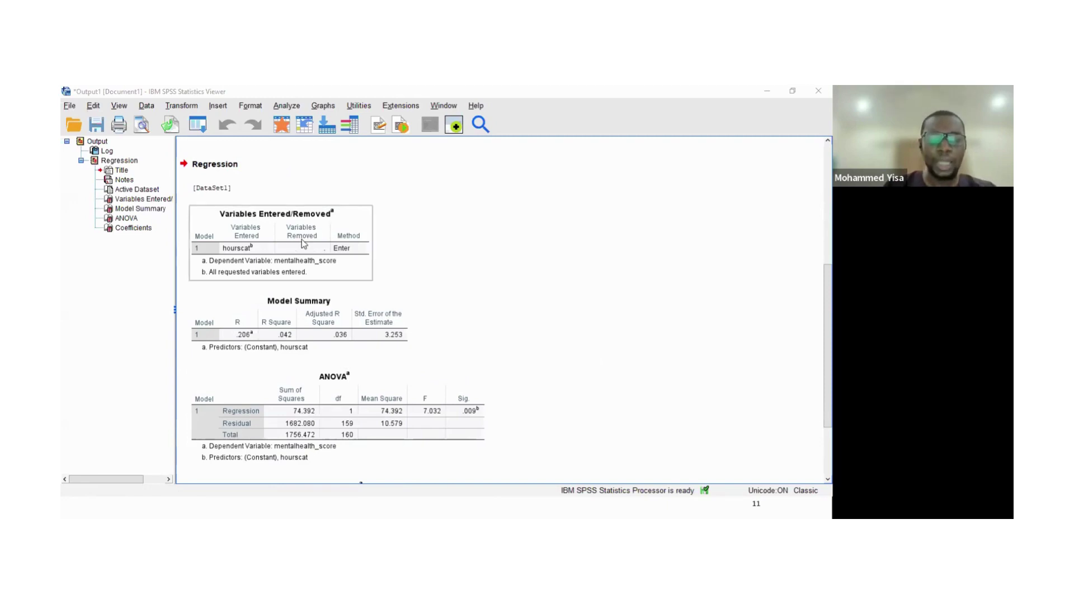
click(596, 305)
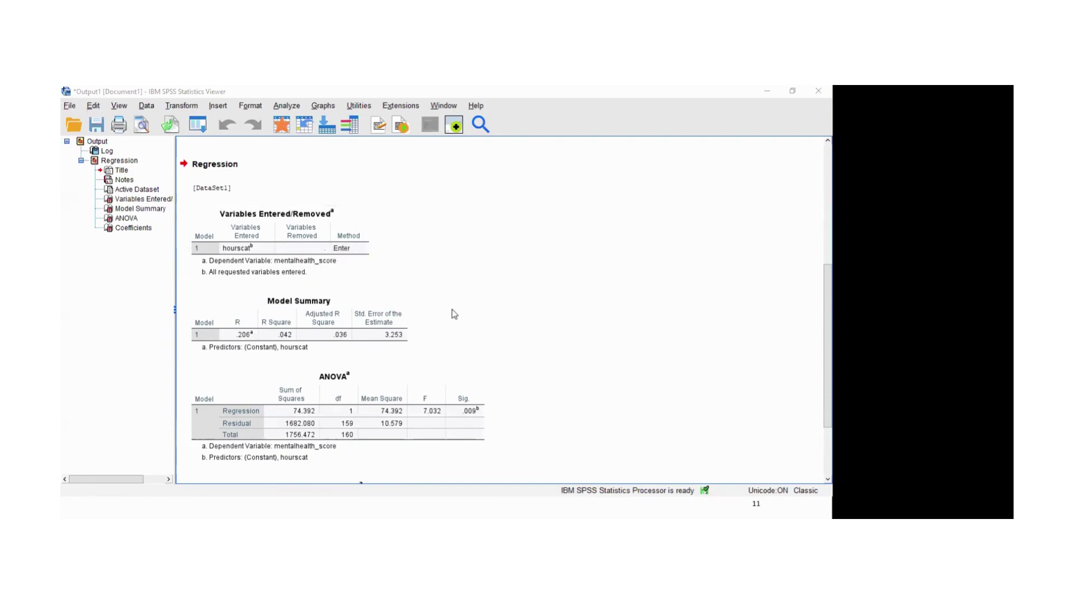
click(403, 337)
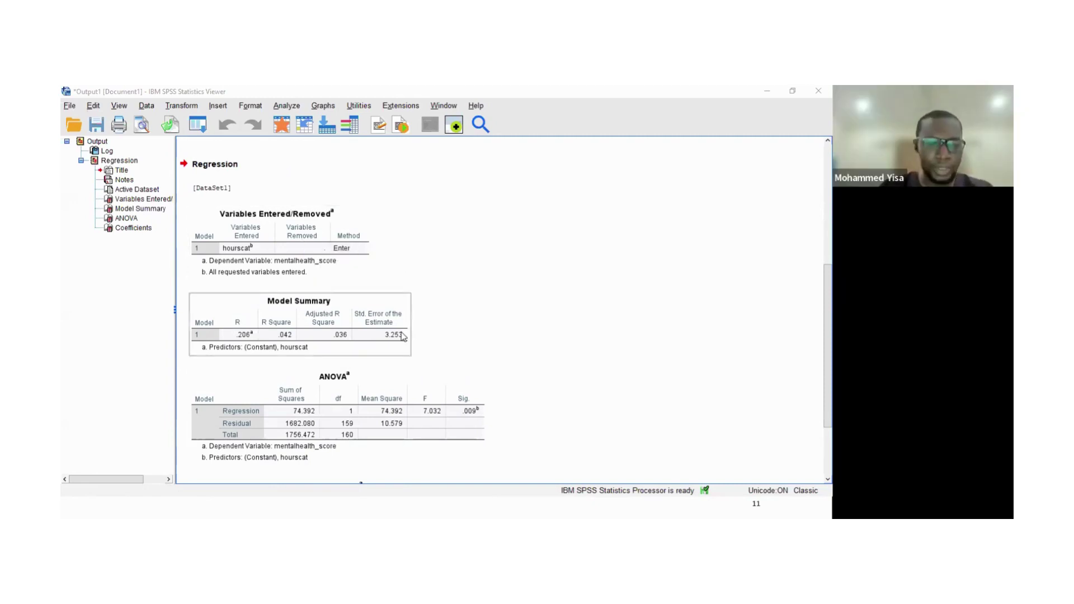
Examine the ANOVA and Coefficients tables for the effect of hourscat on mentalhealth_score.
scroll(460, 352, down, 3)
click(460, 352)
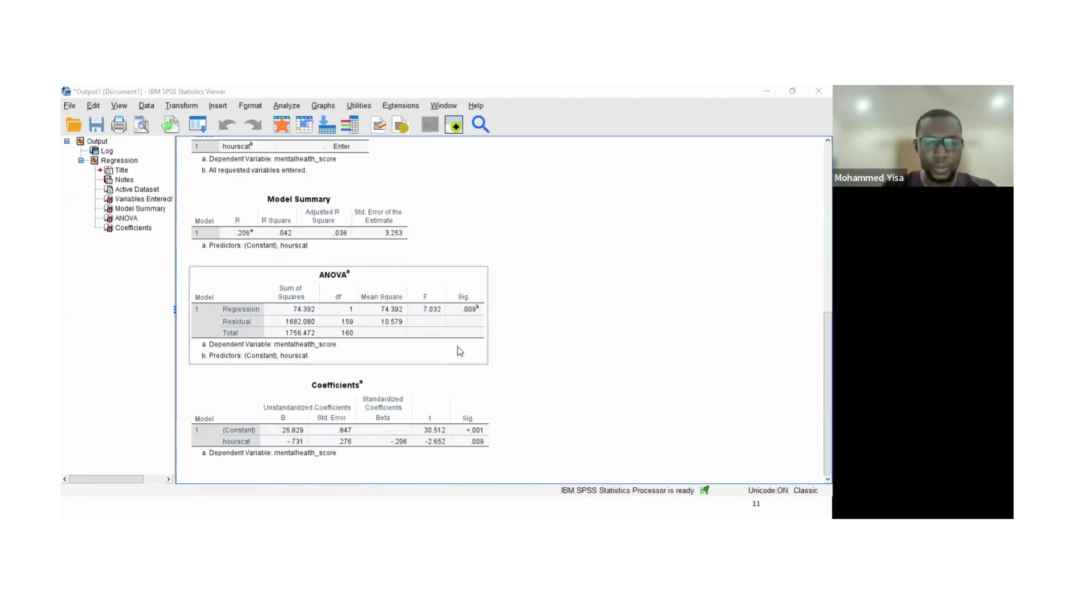
click(415, 421)
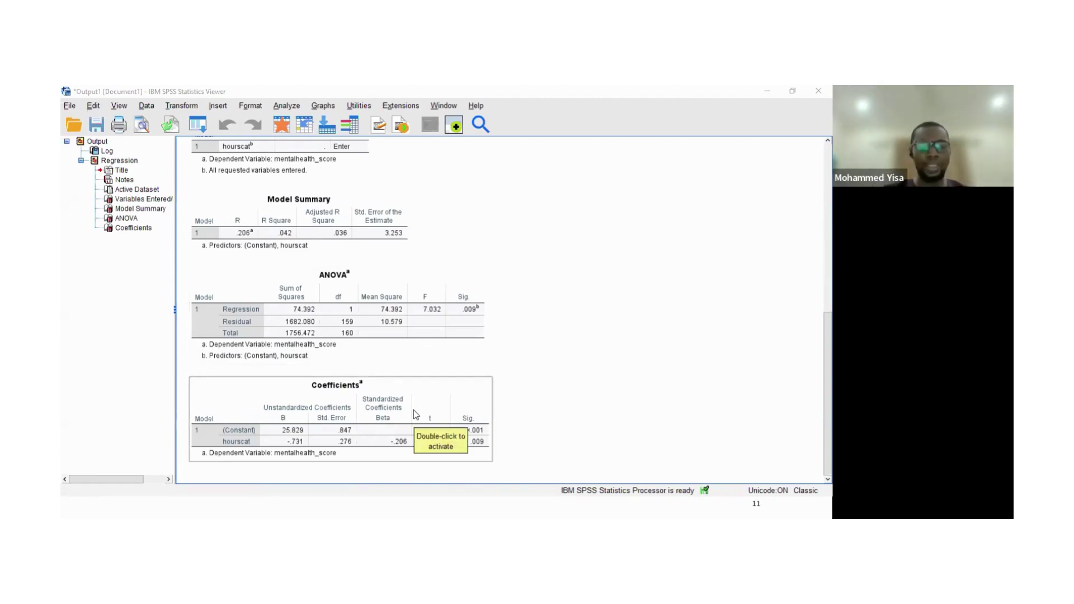
click(313, 390)
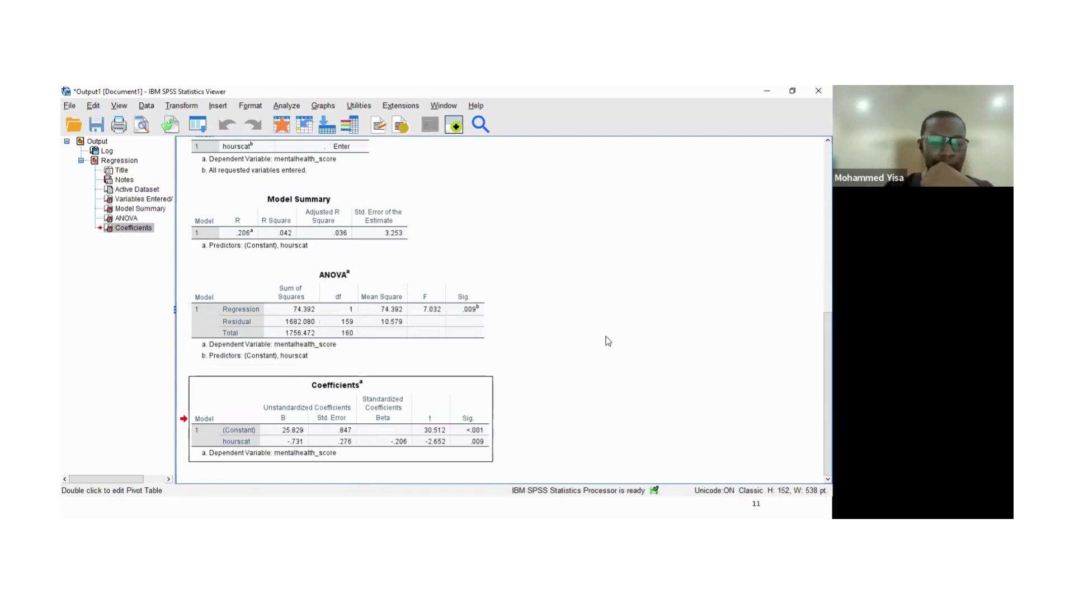
click(421, 415)
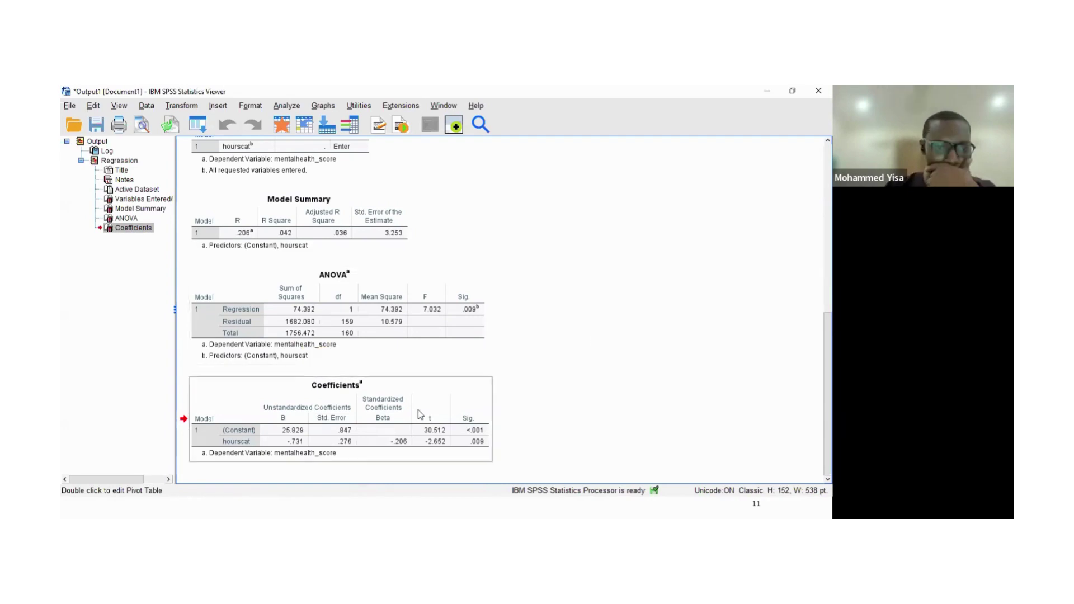
scroll(421, 414, up, 2)
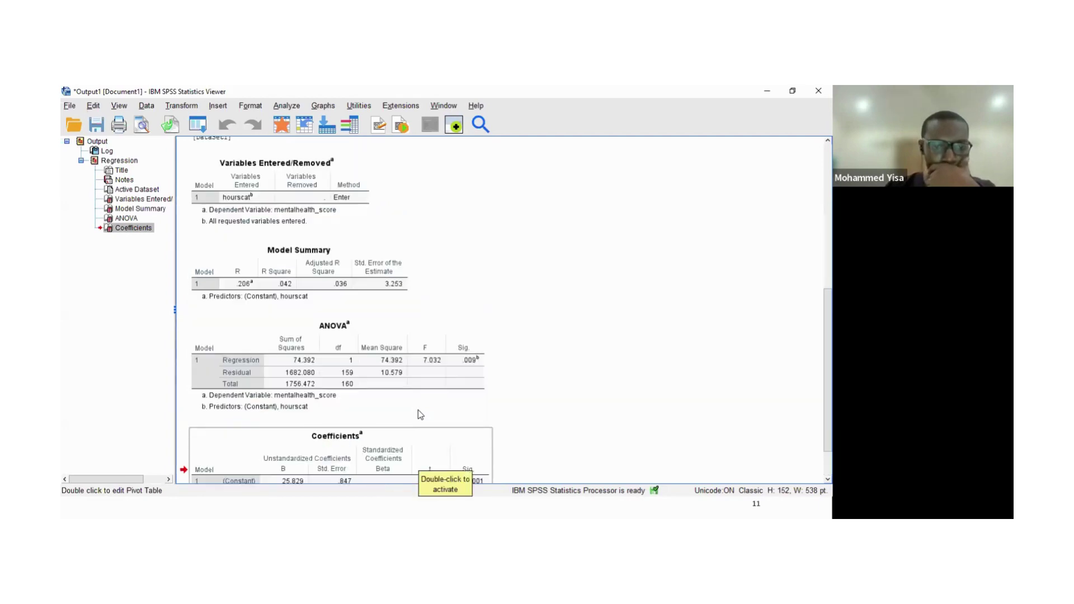
scroll(419, 411, down, 2)
scroll(418, 411, up, 2)
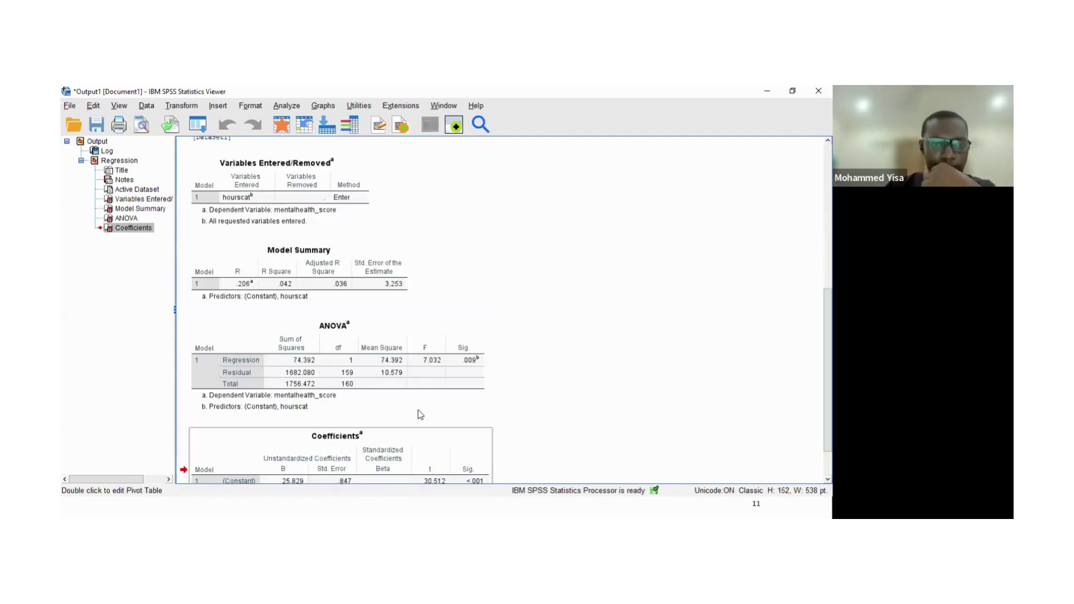
Review the hourscat regression output from the variable log through the Model Summary, ANOVA and Coefficients tables.
scroll(421, 415, up, 8)
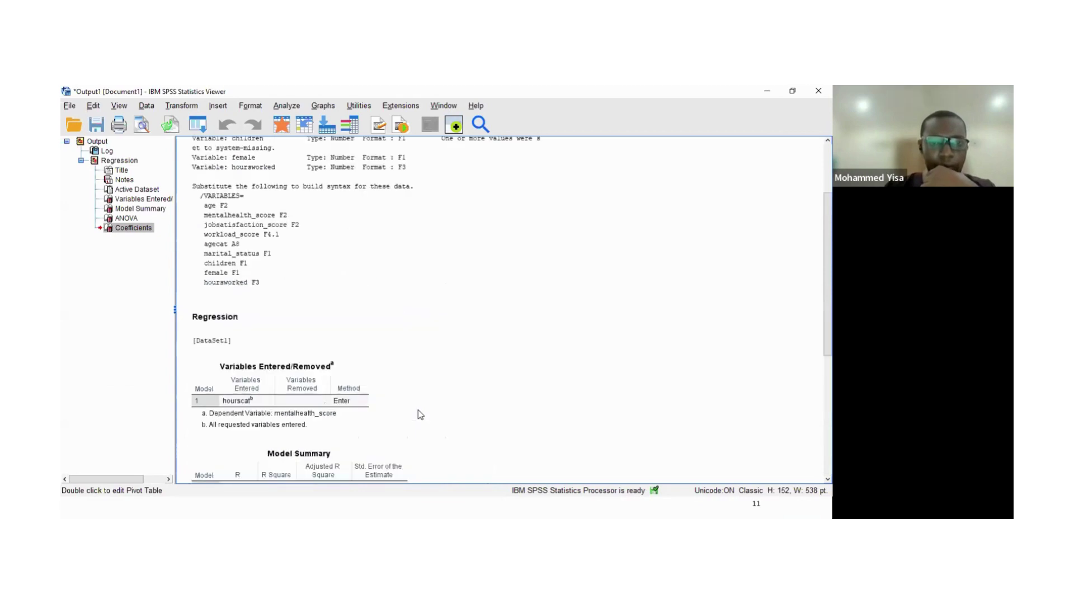
scroll(420, 415, up, 2)
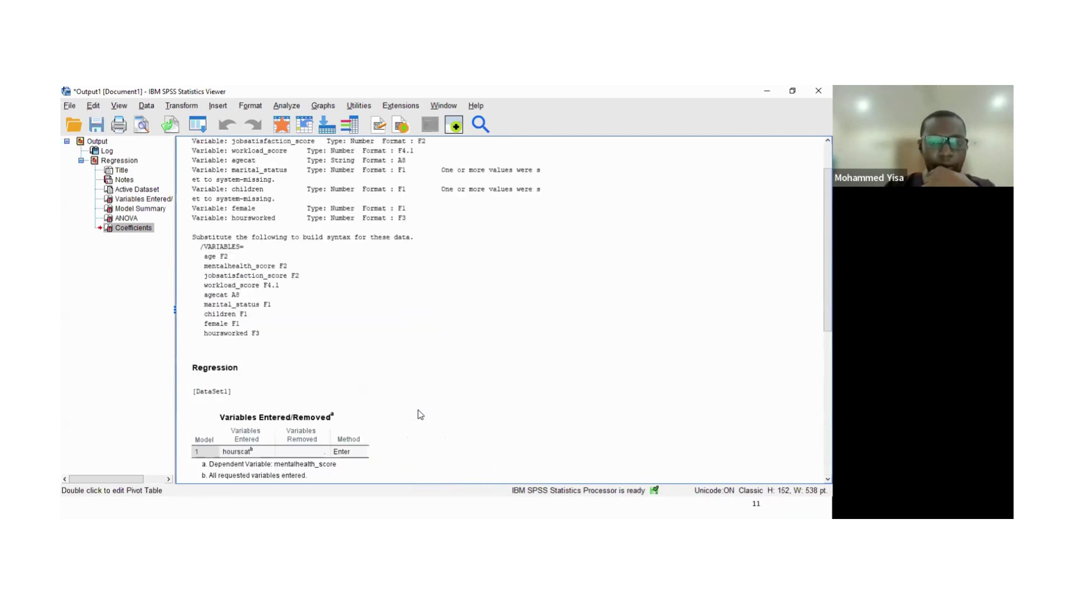
scroll(421, 414, down, 2)
scroll(421, 414, down, 8)
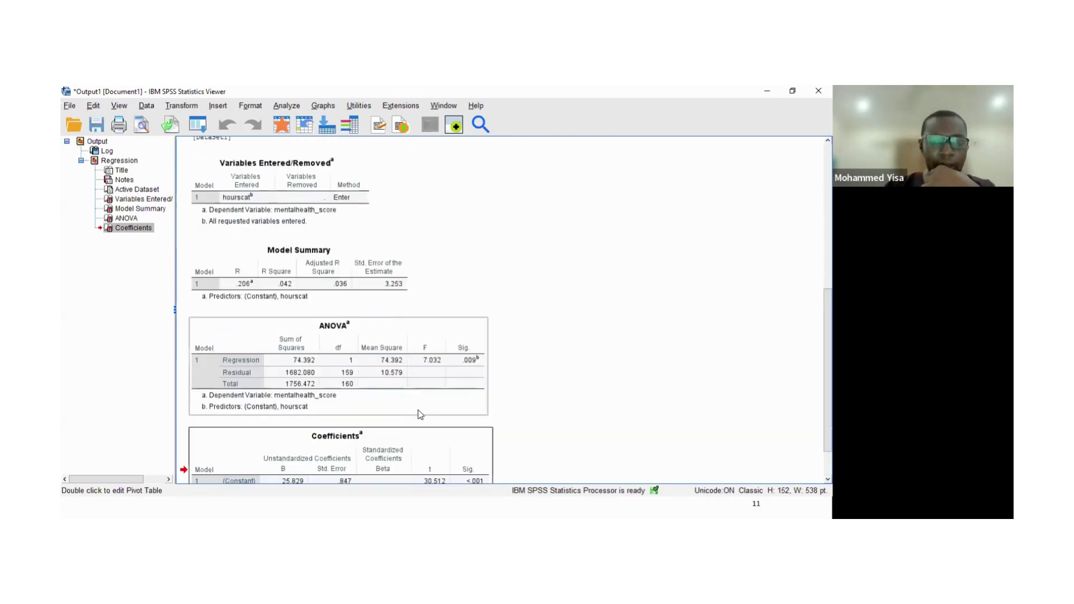
scroll(520, 398, down, 2)
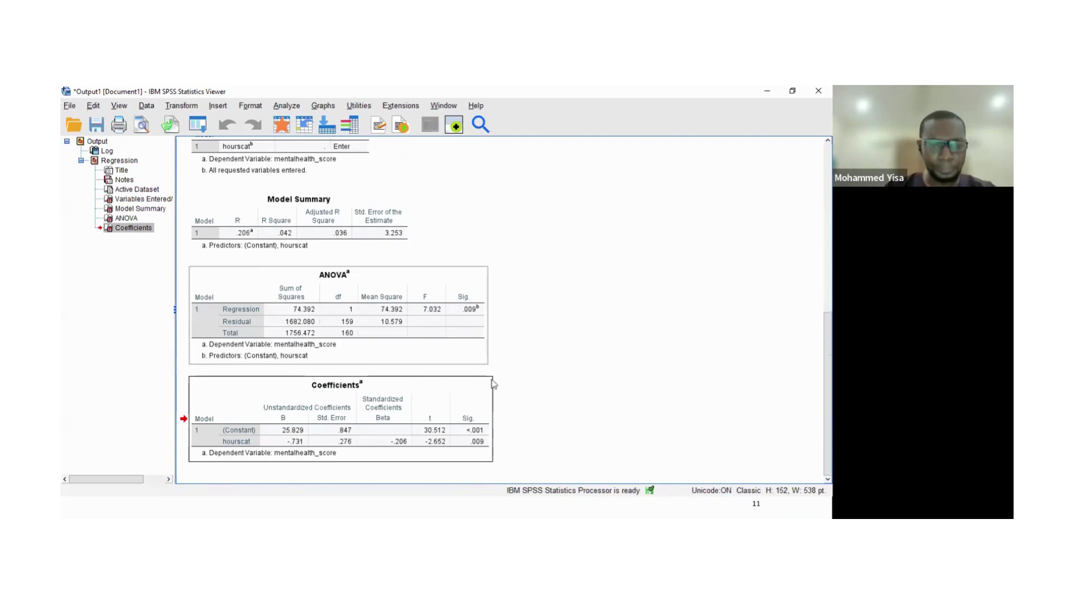
click(307, 347)
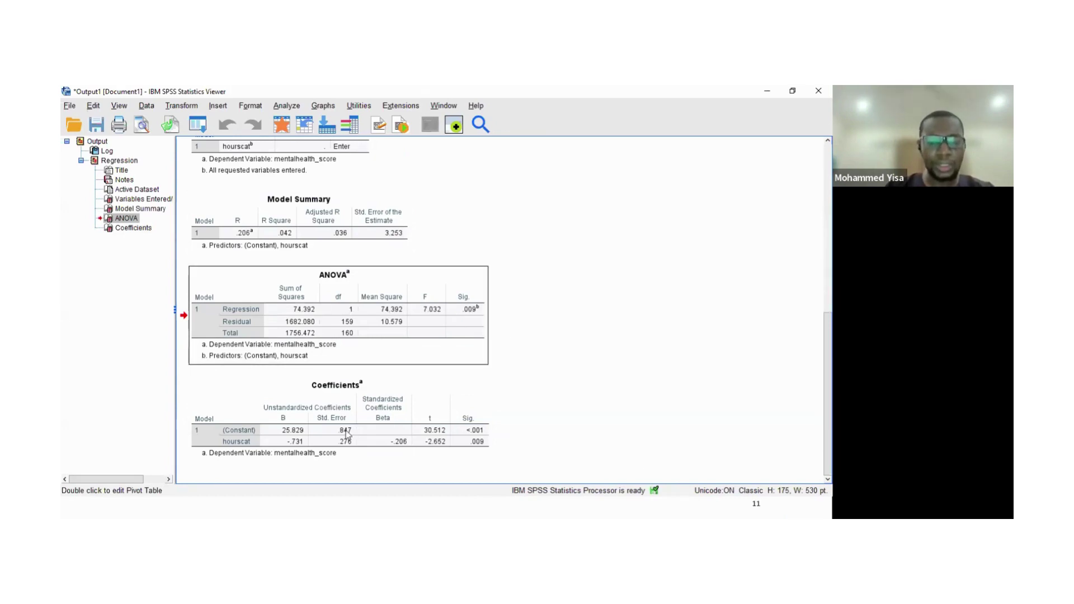
click(390, 435)
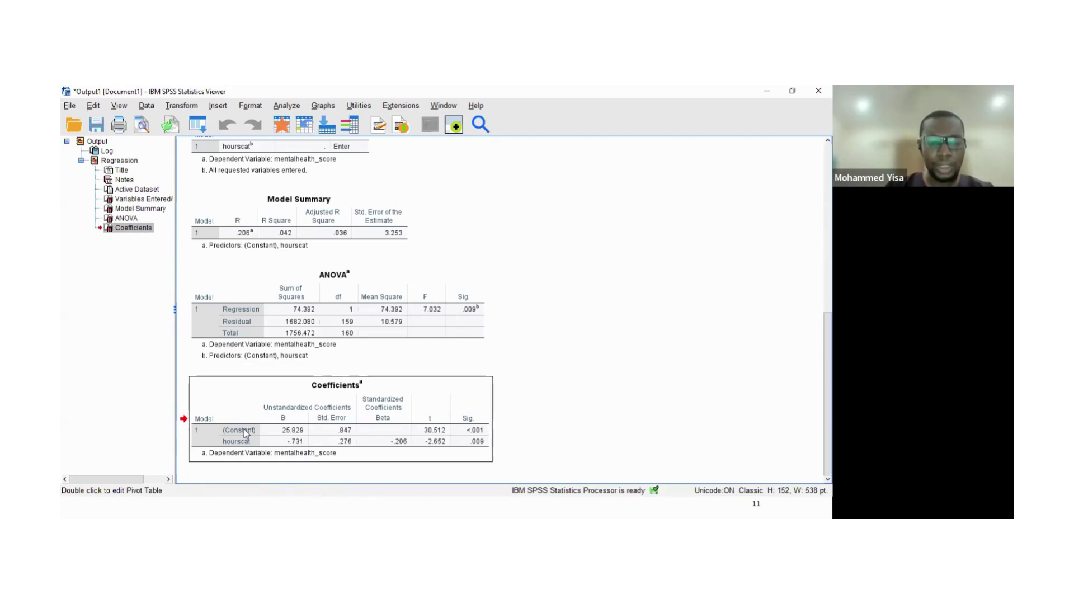
scroll(354, 437, up, 3)
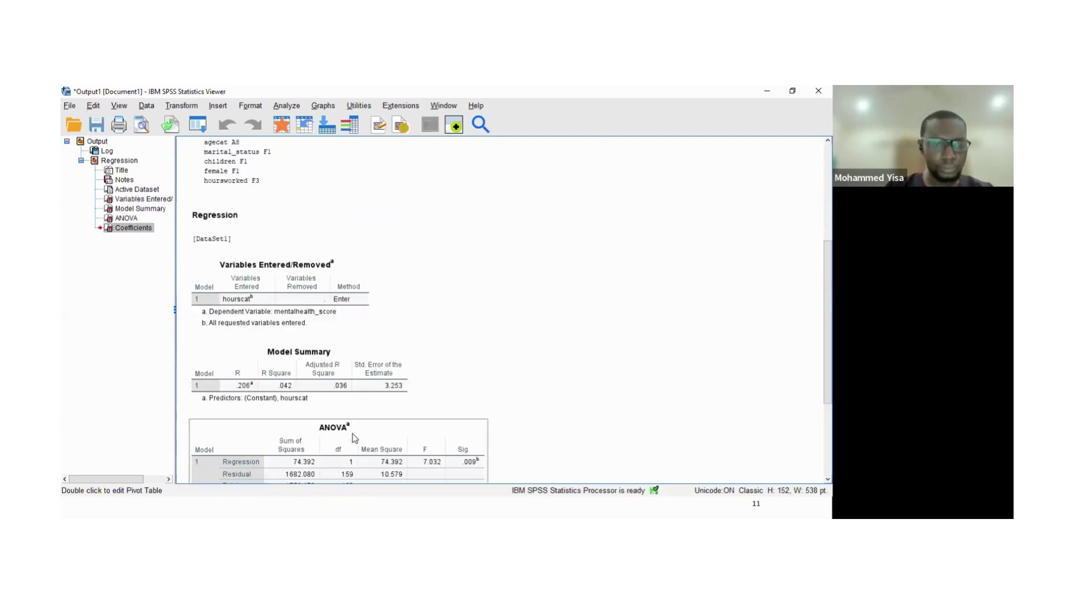
scroll(352, 434, down, 3)
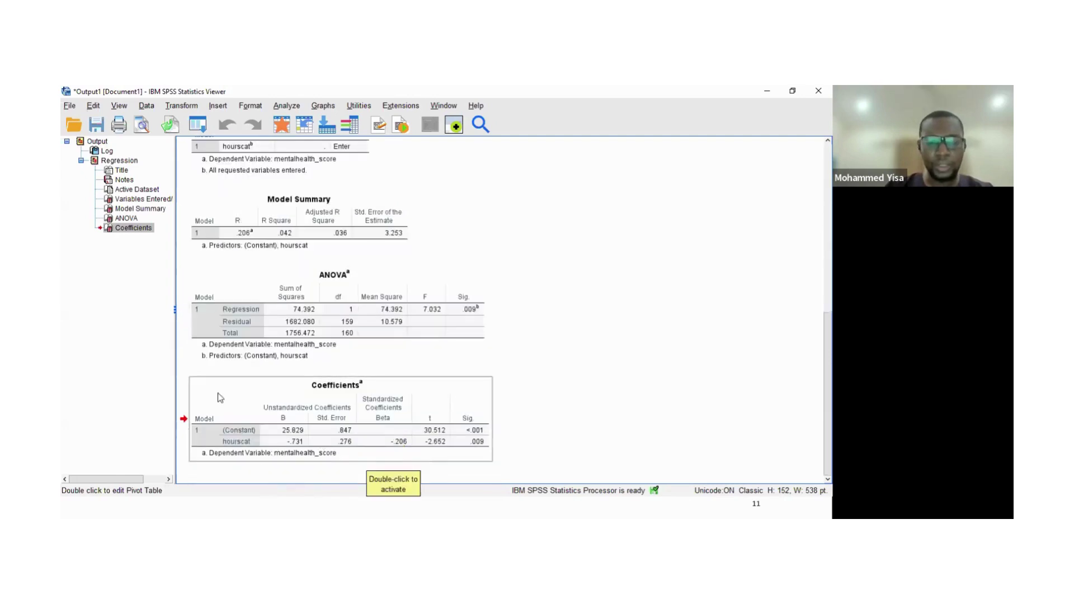
Examine the constant and hourscat rows of the Coefficients table, including their B and significance values.
click(494, 416)
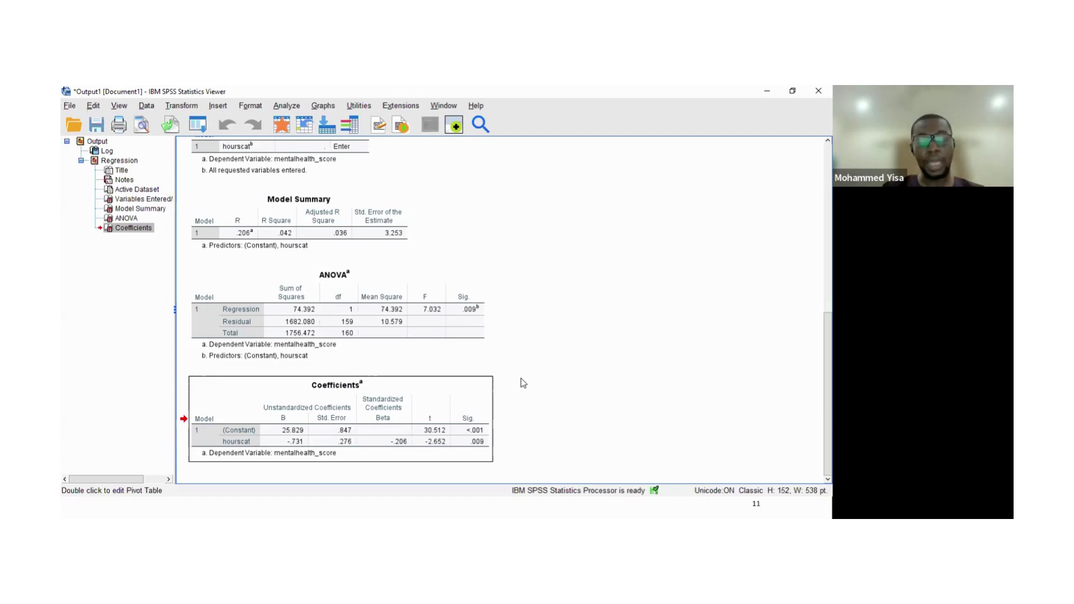
double_click(450, 435)
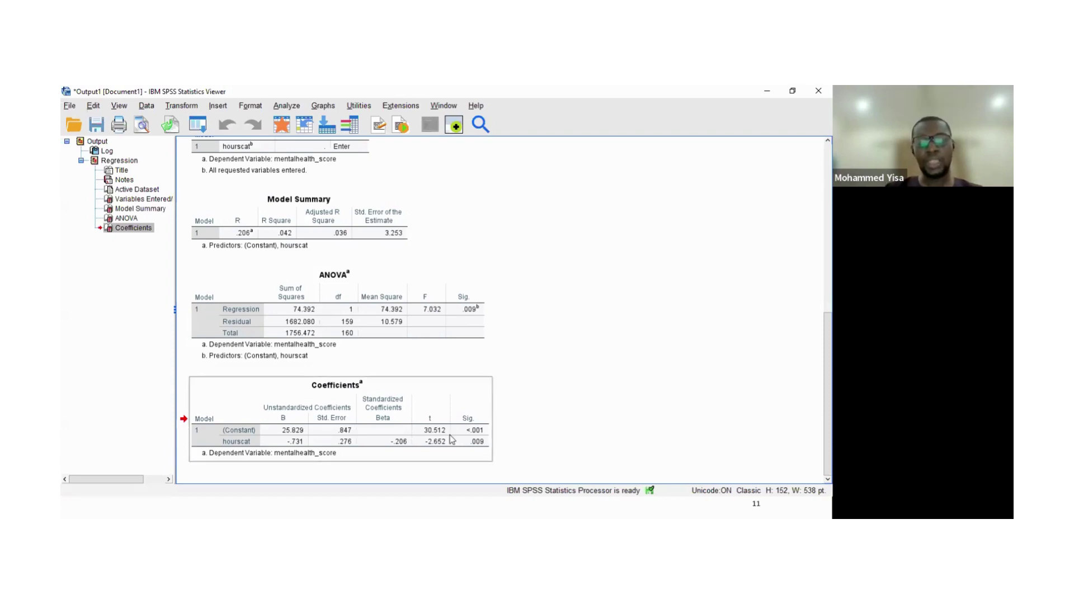
click(240, 442)
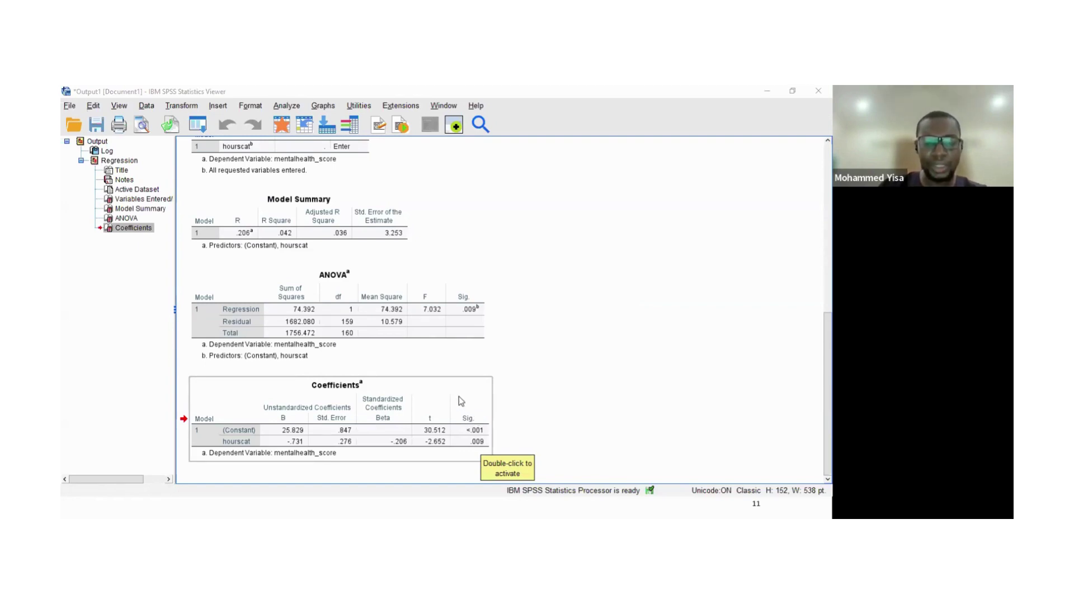
click(234, 453)
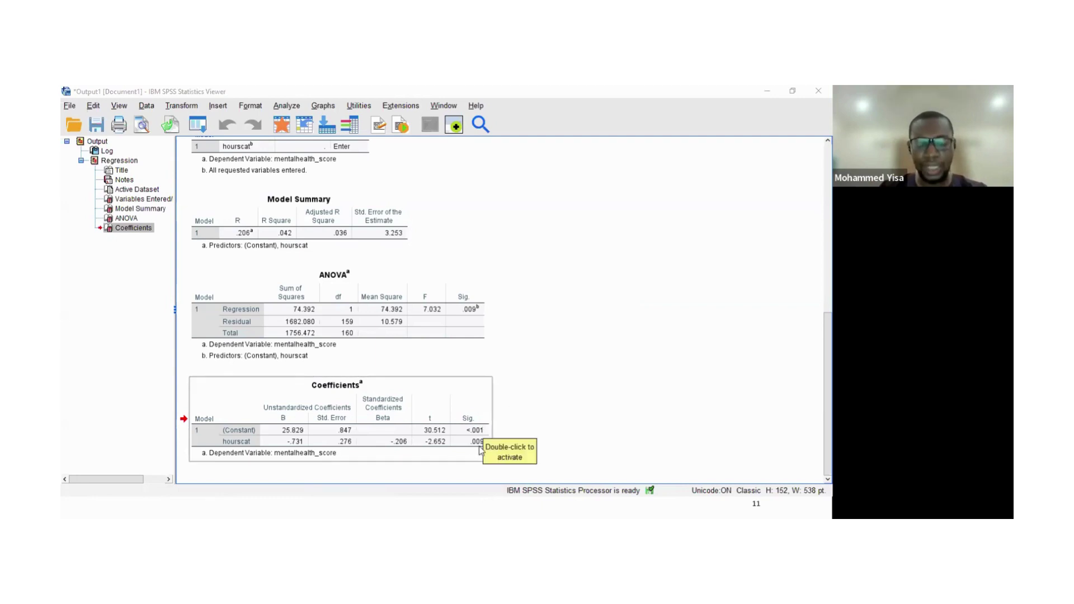
click(484, 435)
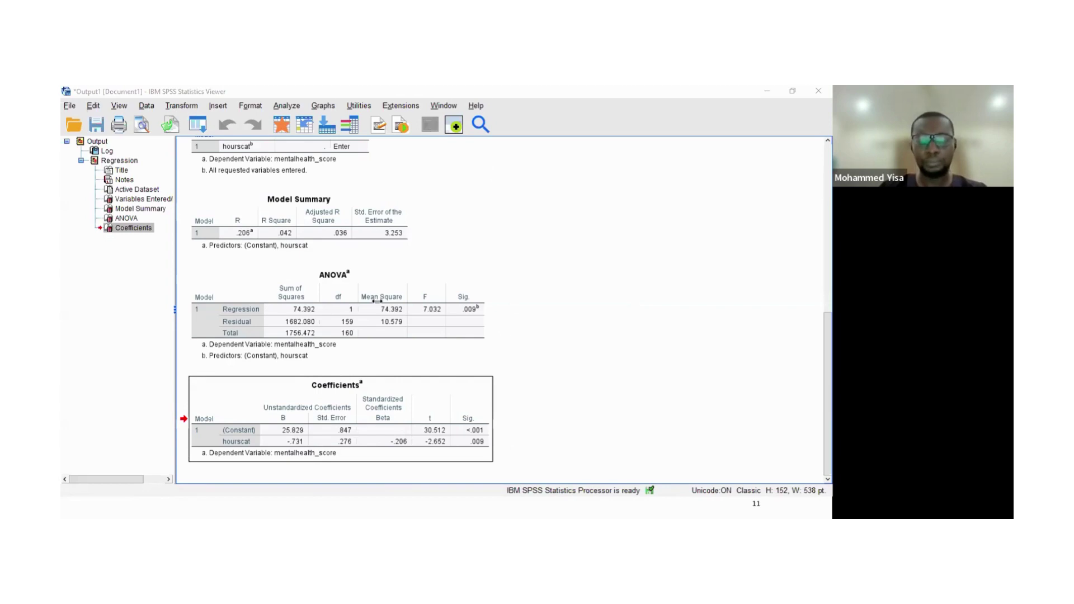
Annotate the output over the ANOVA table with the equation "mhs = 25.829 -0731(1)" and clear the annotation.
drag(334, 299, 417, 299)
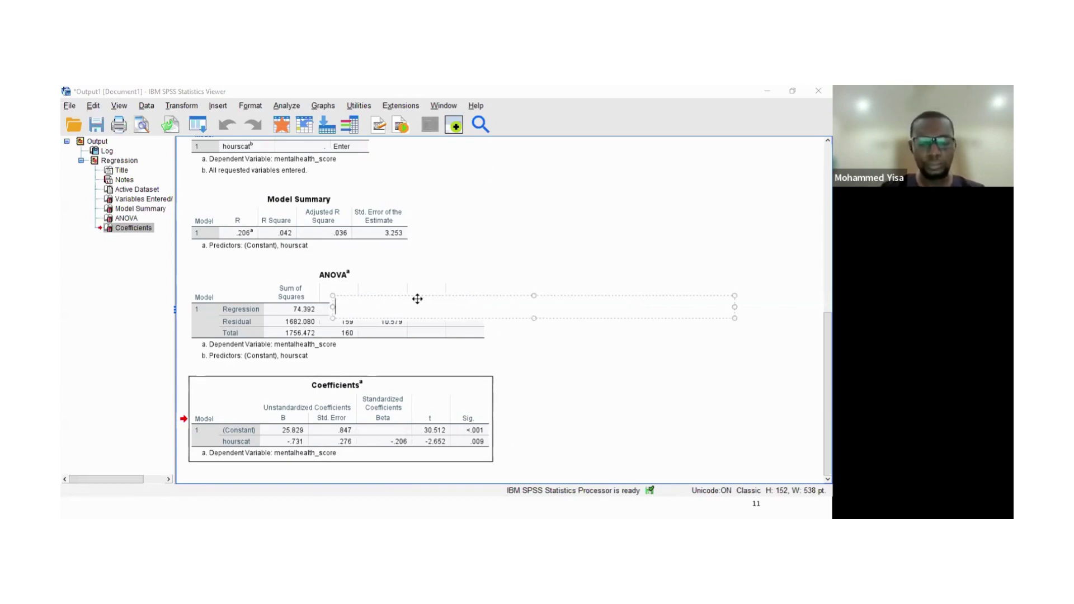
text(mhs)
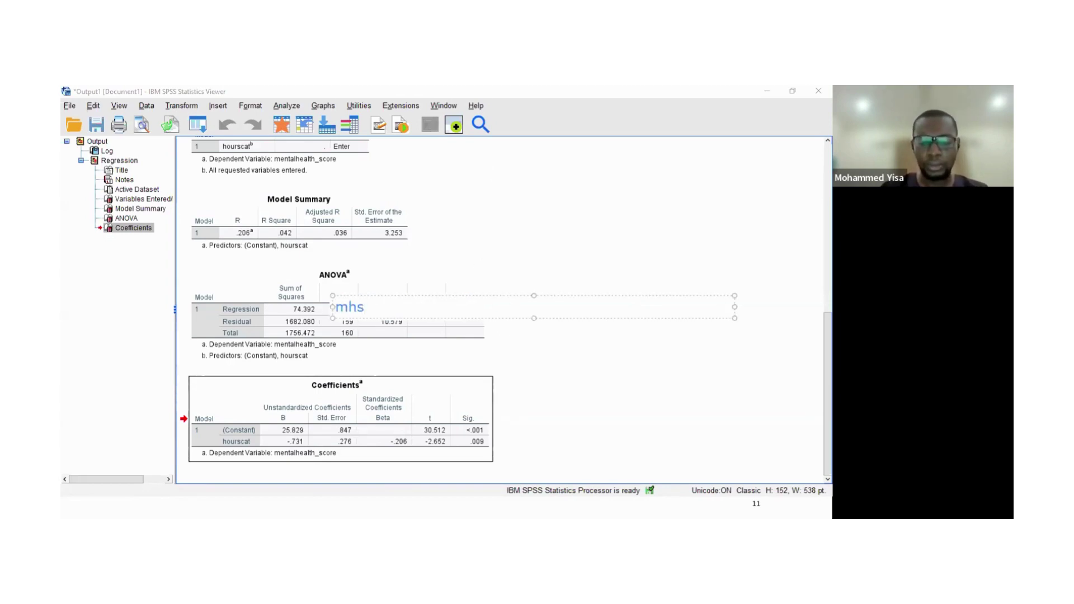
text( = )
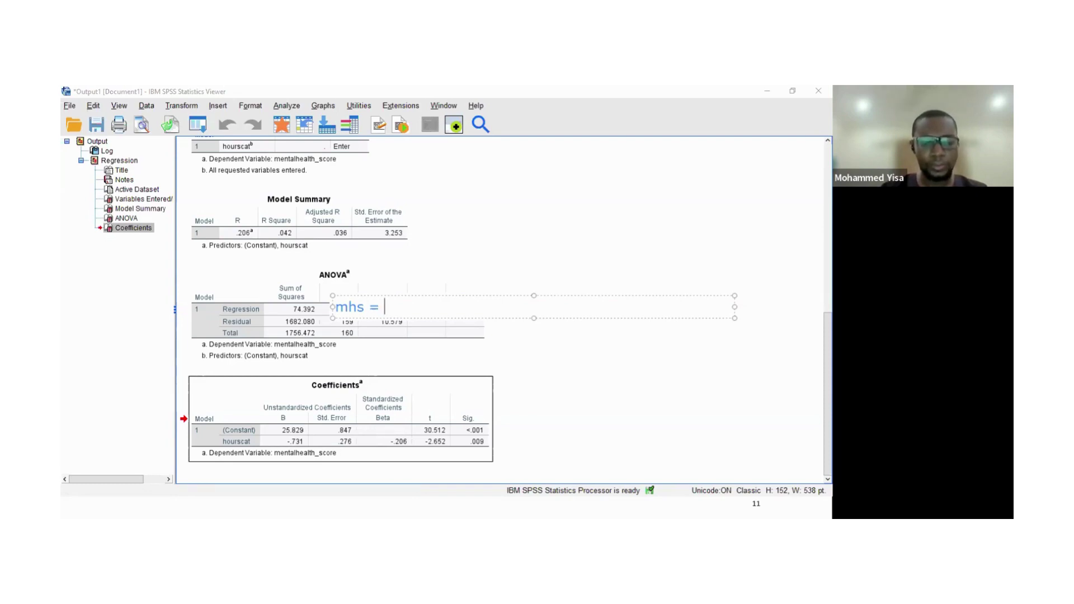
text(25.8)
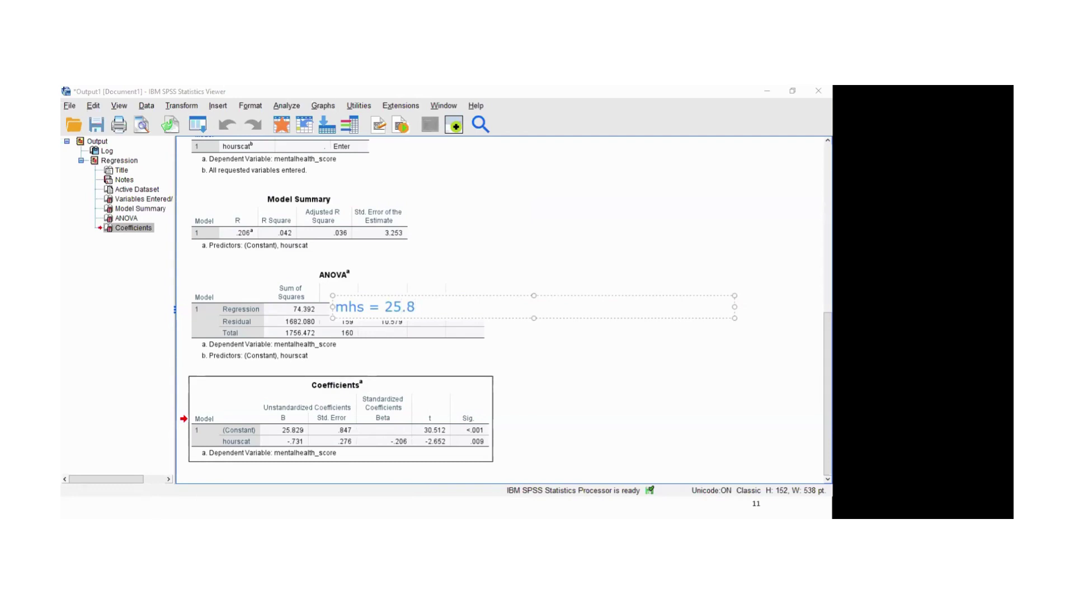
text(29 -)
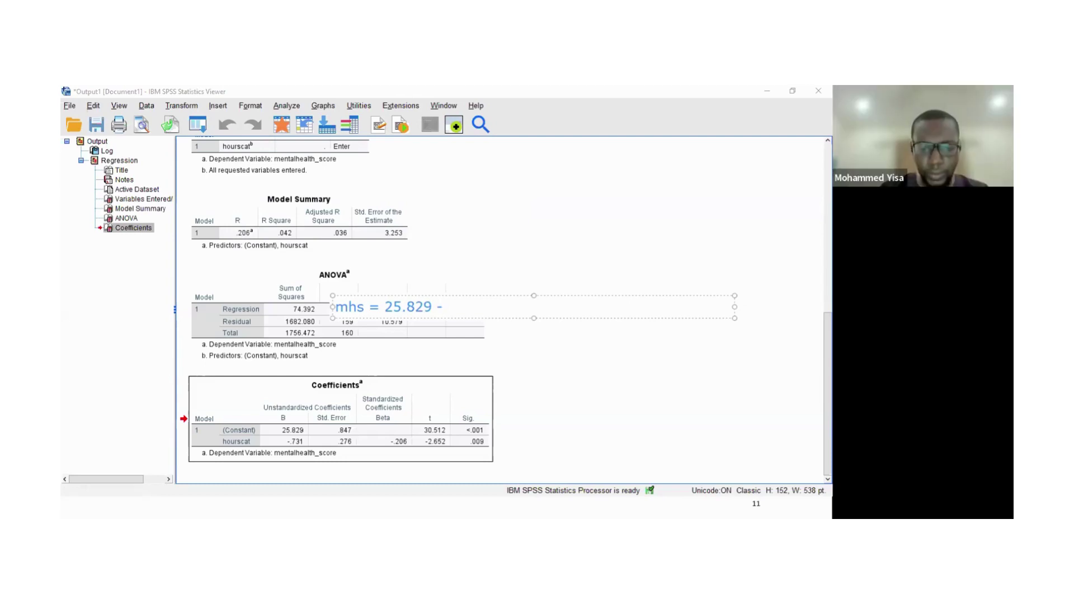
text(0)
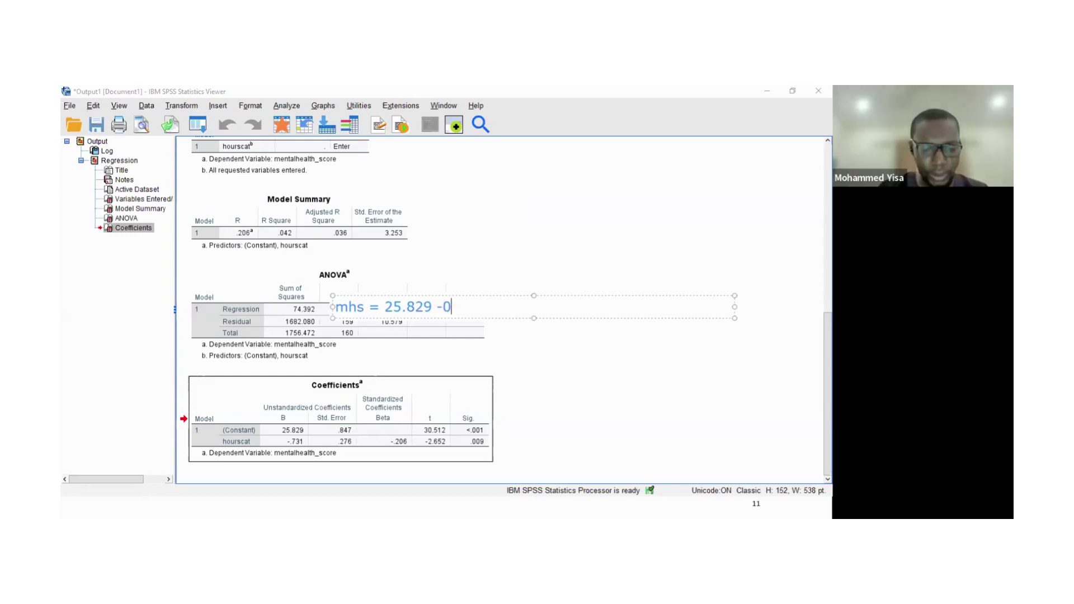
text(731)
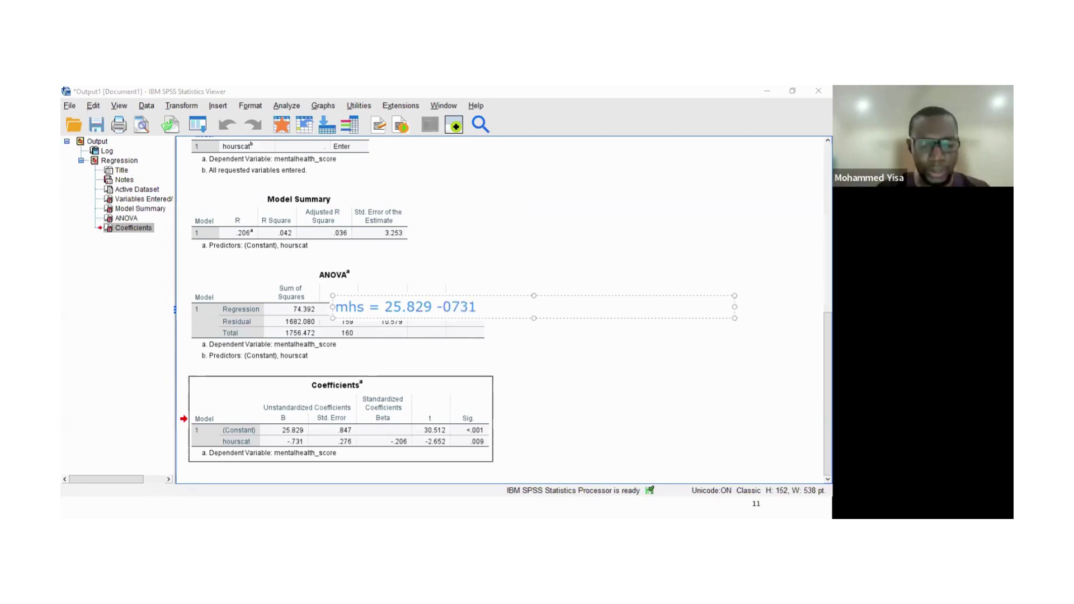
text((1)
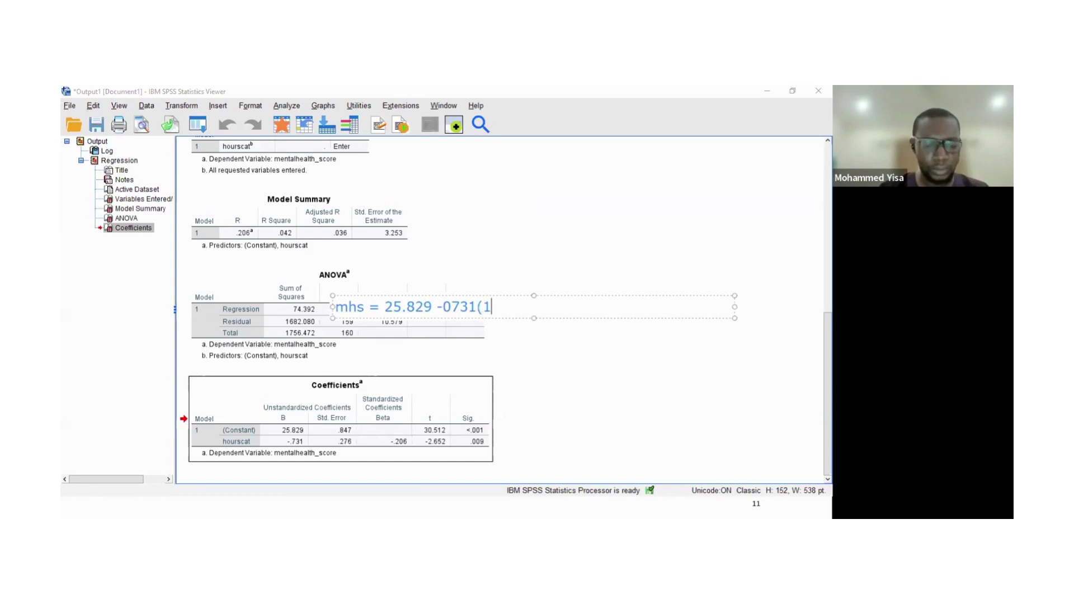
text())
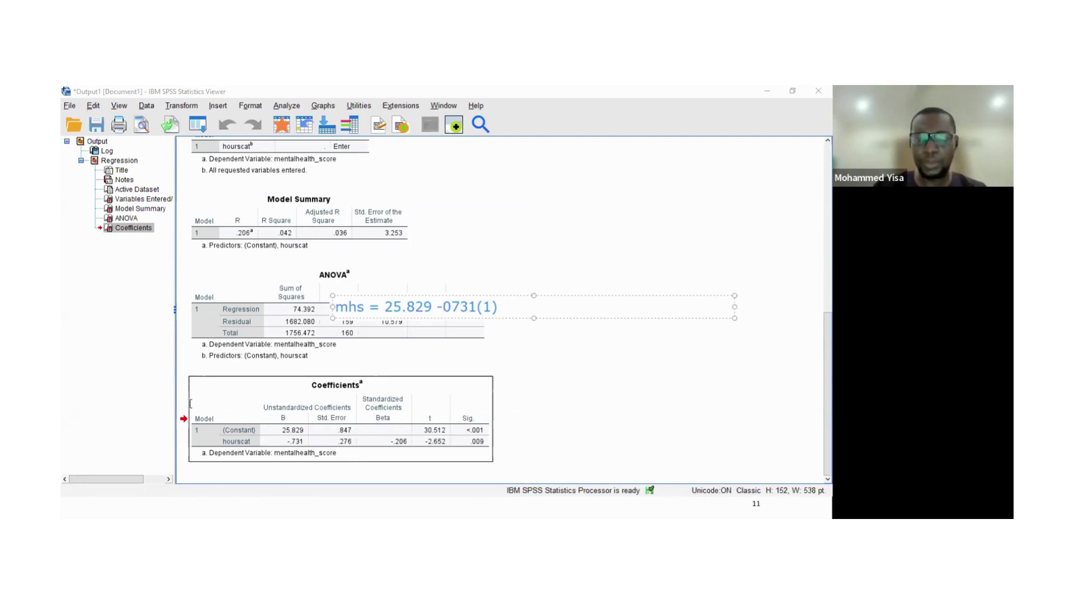
click(734, 136)
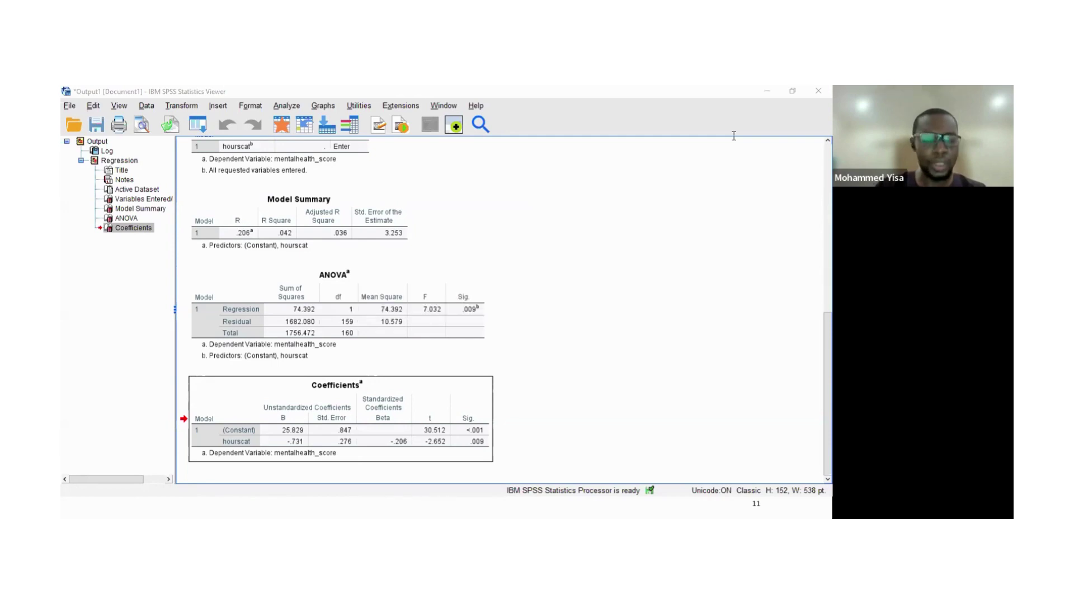
click(765, 94)
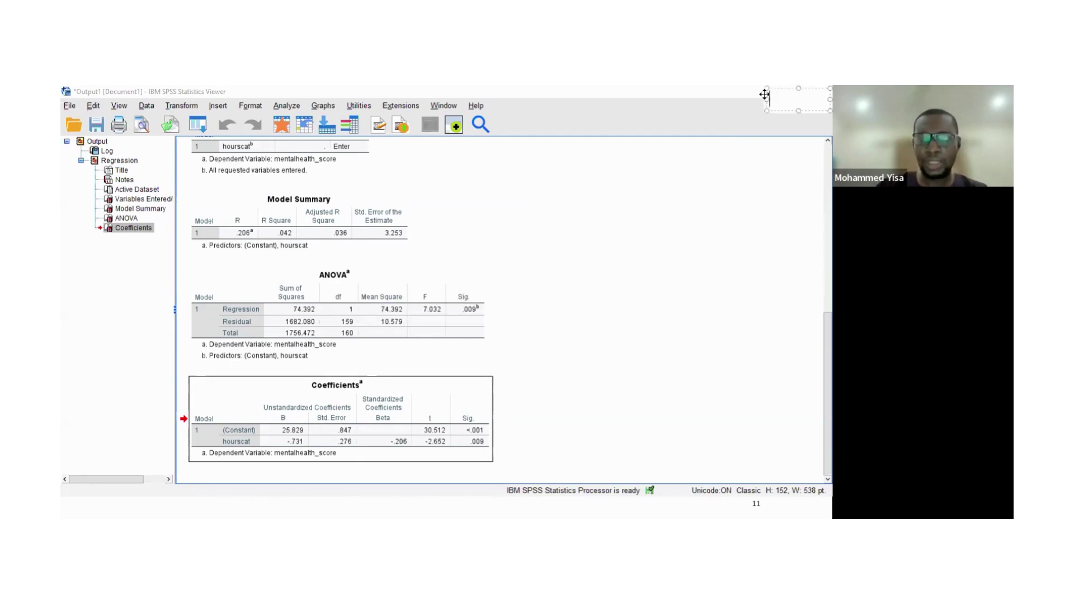
key(Escape)
Rerun the linear regression of mentalhealth_score on hourscat with 95% confidence intervals for the coefficients and view the new Coefficients table.
click(765, 93)
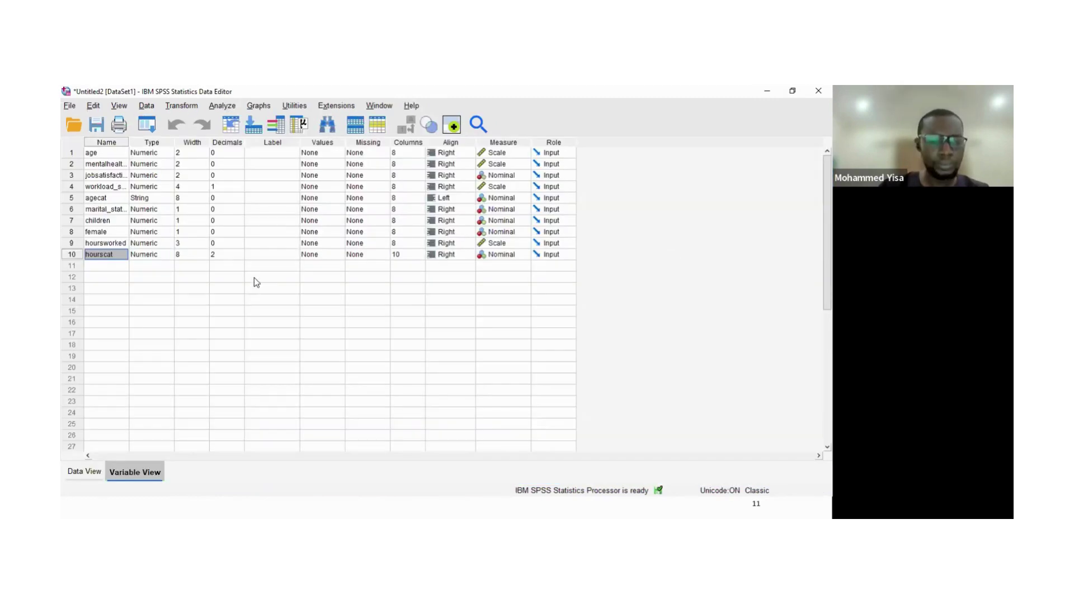
click(222, 105)
mouse_move(241, 278)
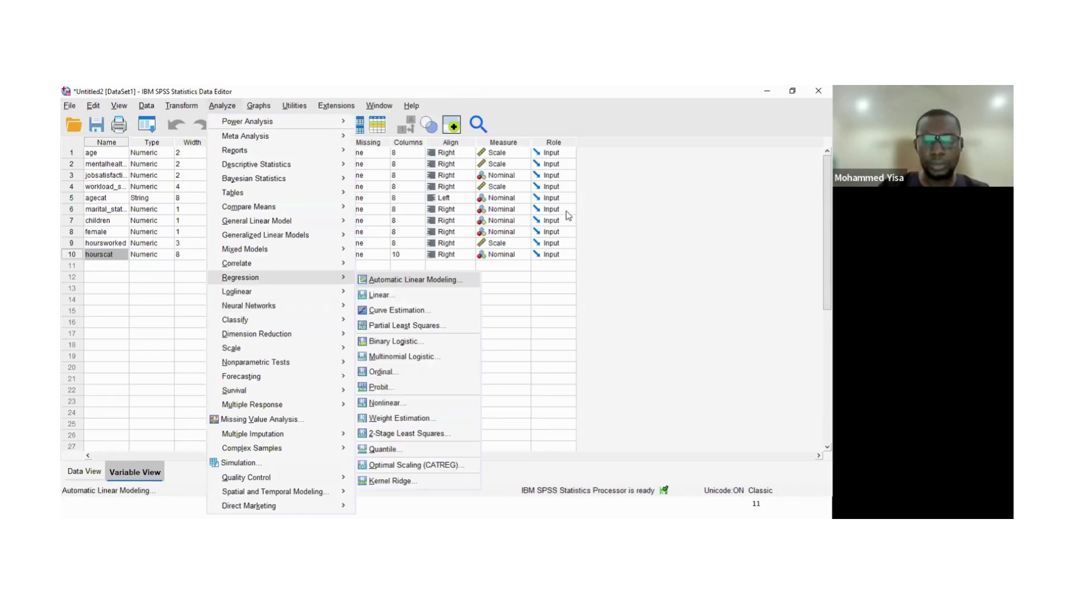
click(235, 112)
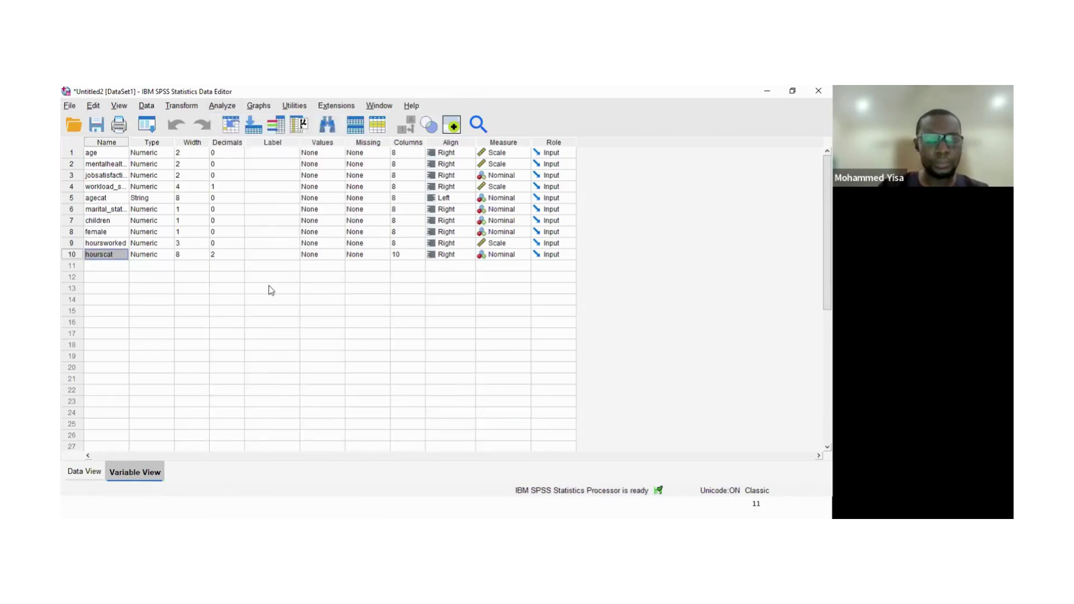
click(222, 105)
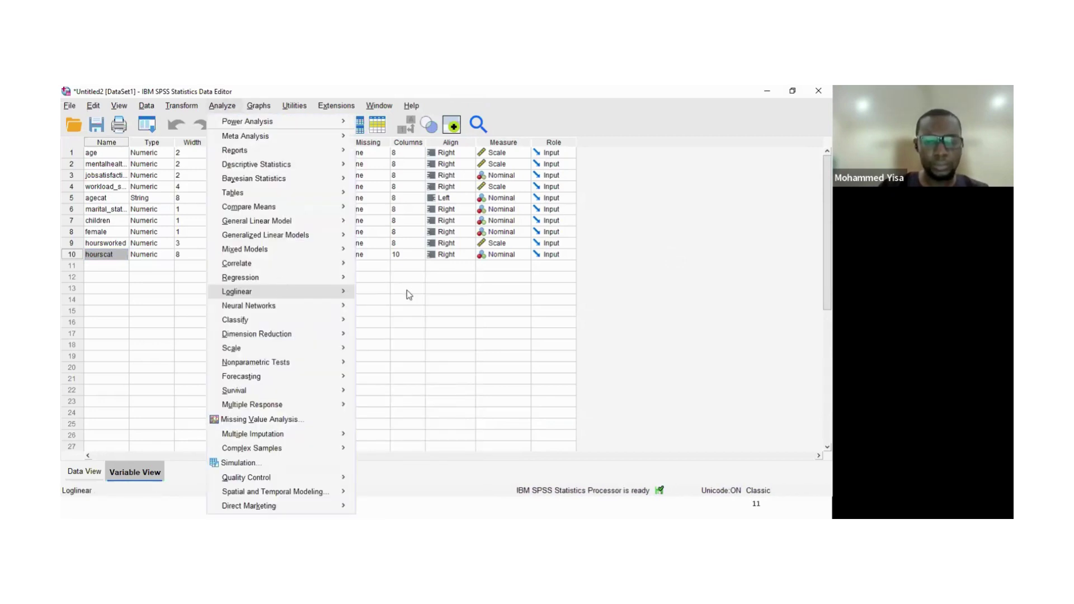
key(Up)
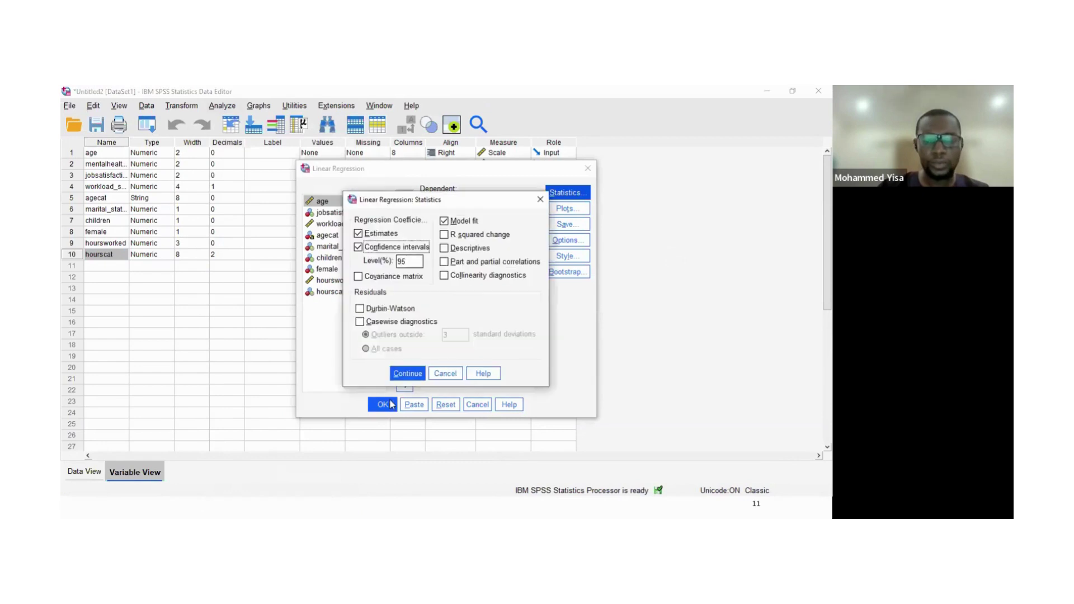
click(416, 374)
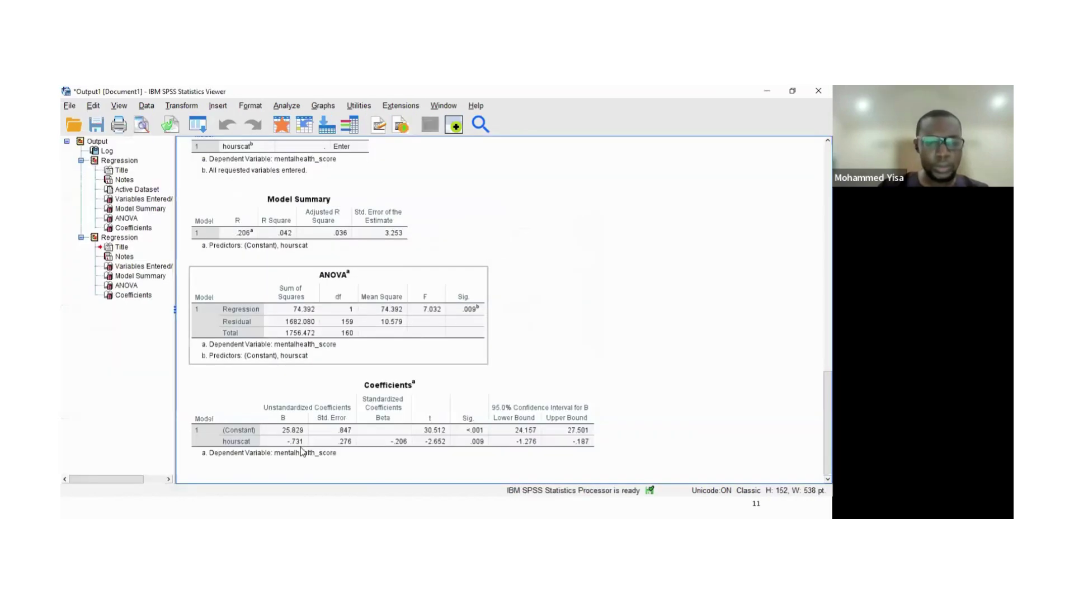
click(347, 451)
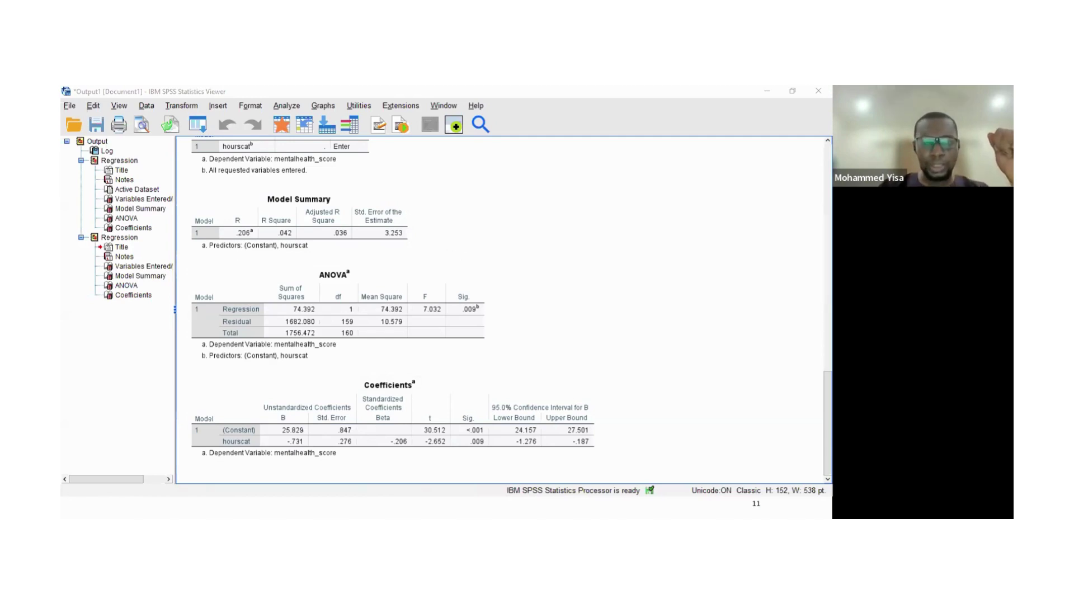
Add a text annotation over the Model Summary and ANOVA tables reading "mhs = 25.829 - 0.731(1)".
mouse_move(497, 265)
mouse_down()
mouse_move(418, 246)
mouse_move(412, 233)
mouse_move(443, 279)
mouse_move(445, 372)
mouse_up()
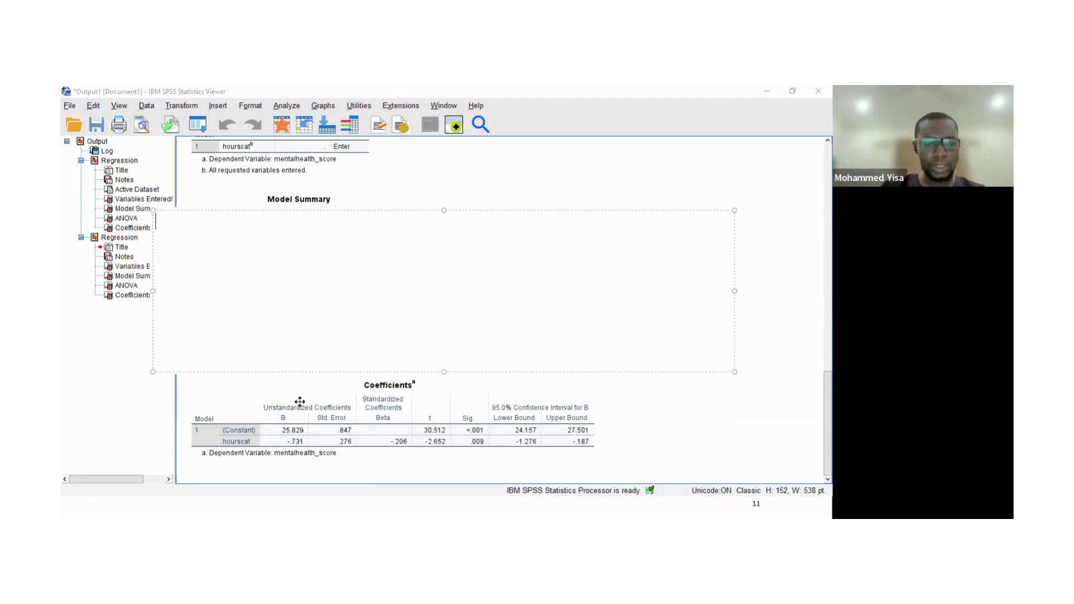
text(mhs)
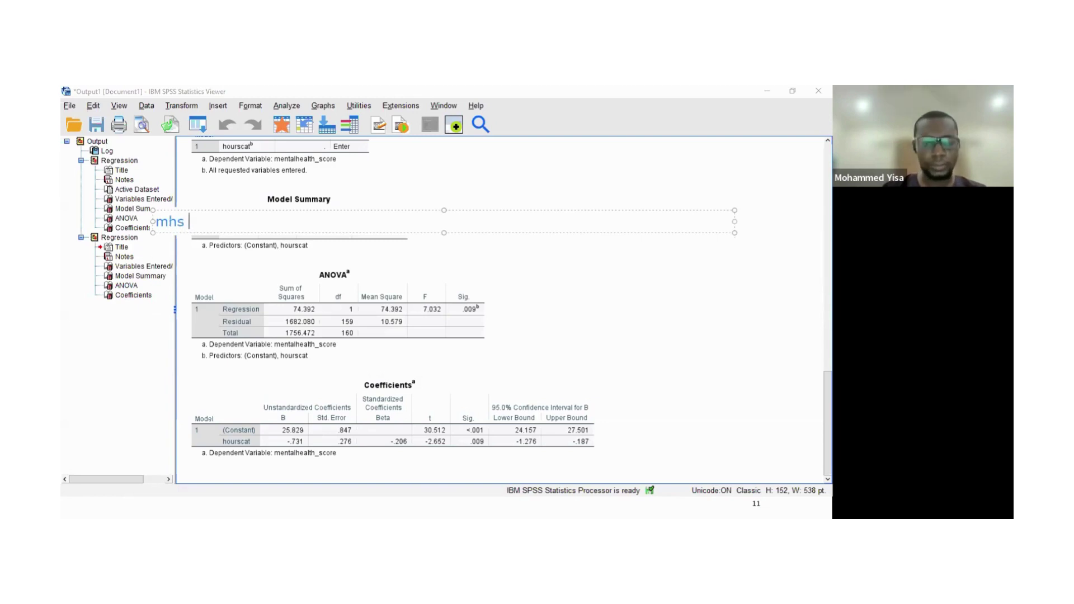
text( = 25.8)
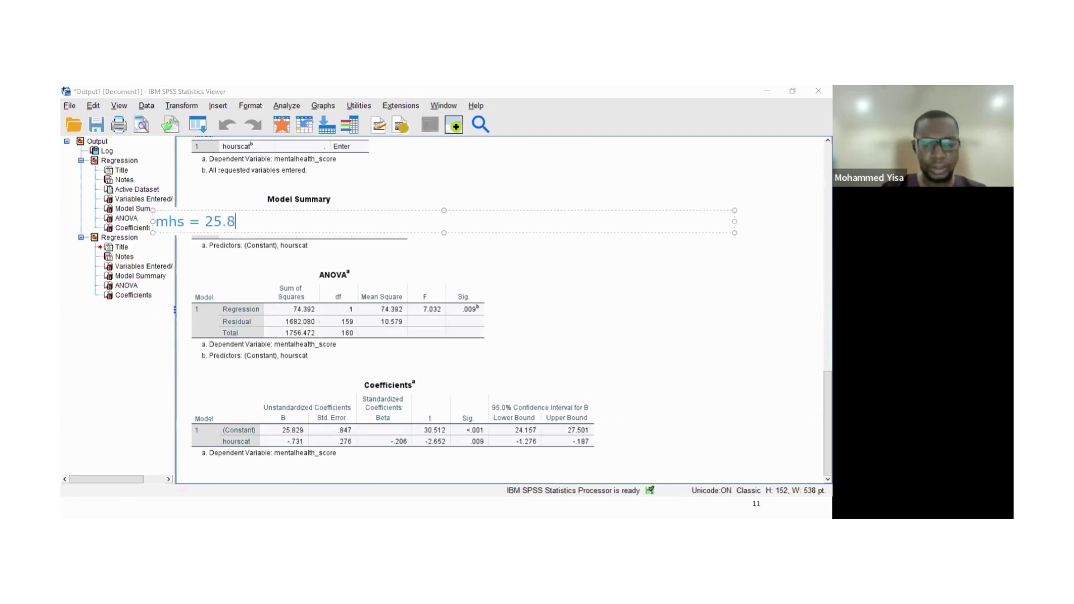
text(29 -)
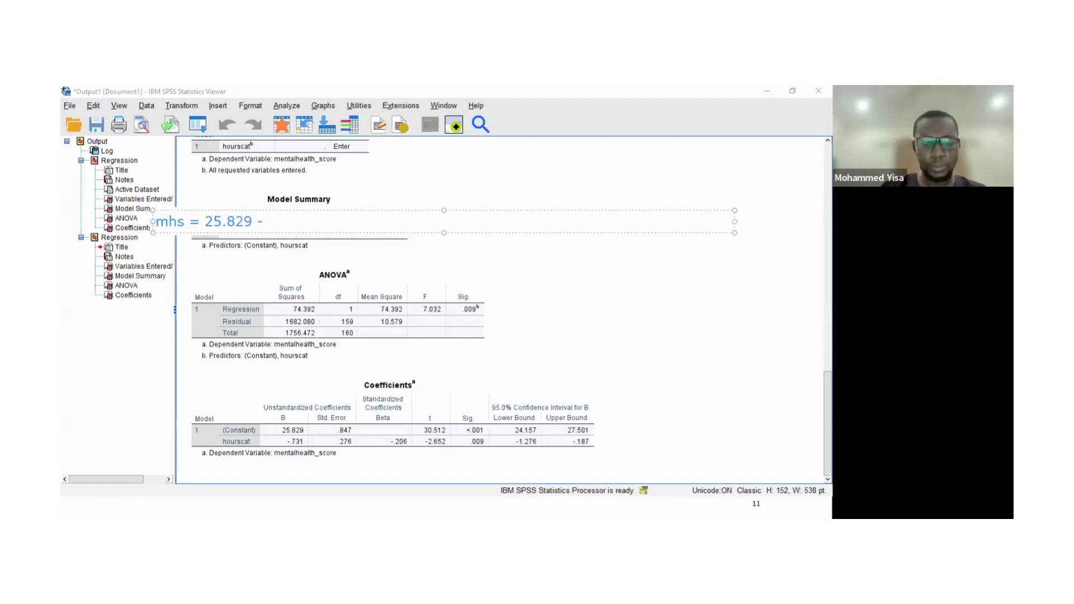
text( 0.)
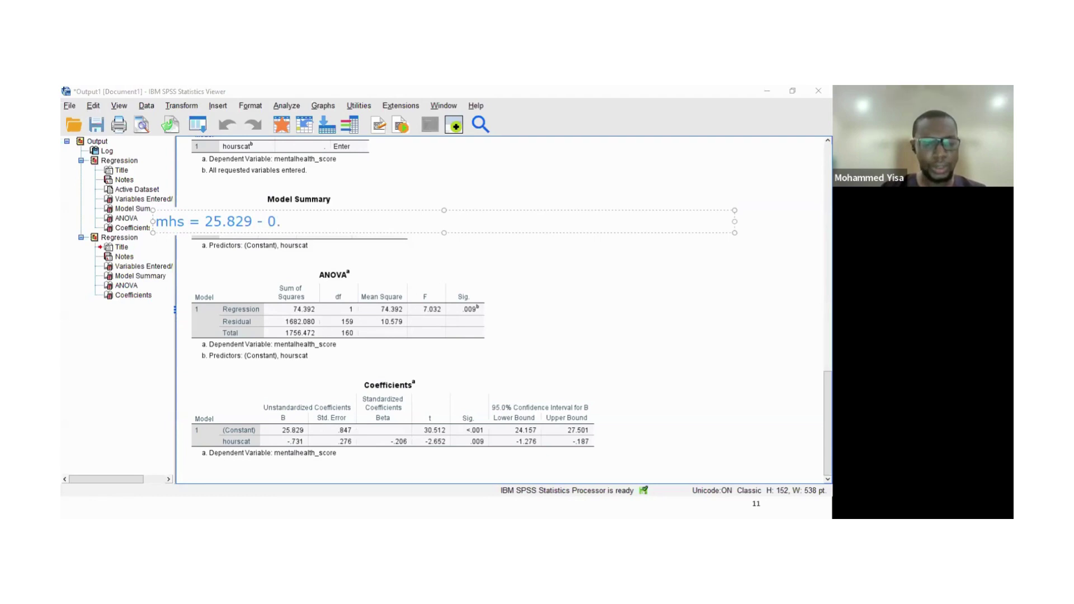
text(731)
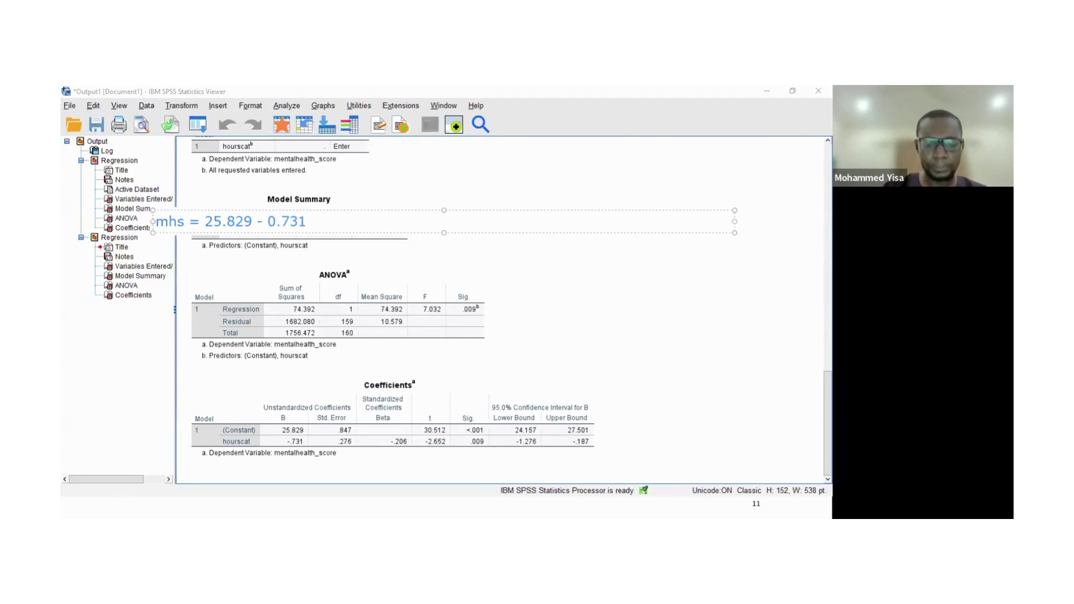
text((1))
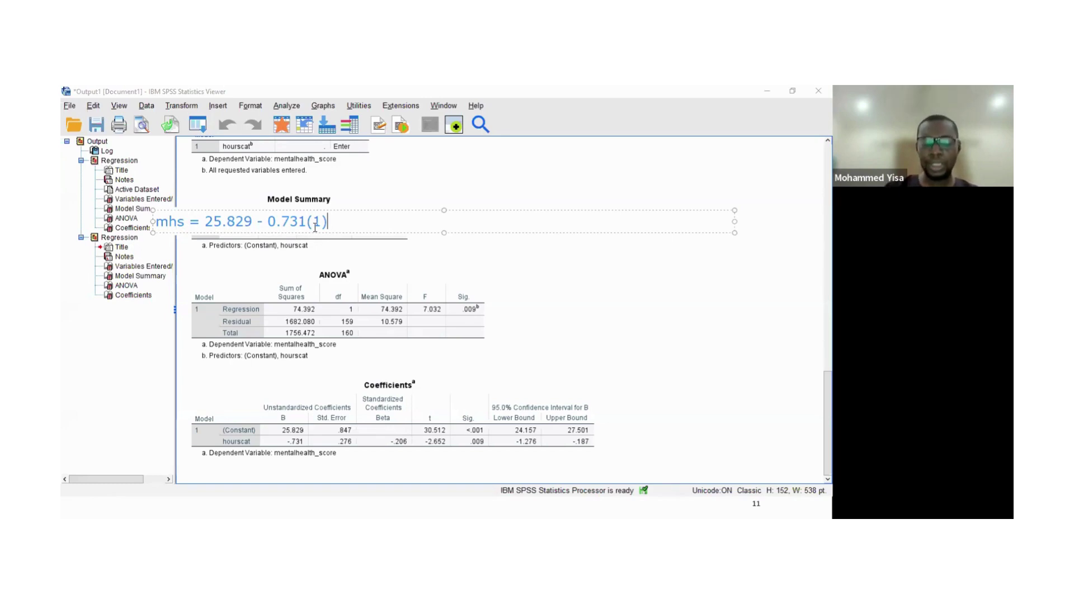
Add a second annotation line with the lower-bound equation "mhs (lb) = 24.157 - 1.276(1)".
key(Return)
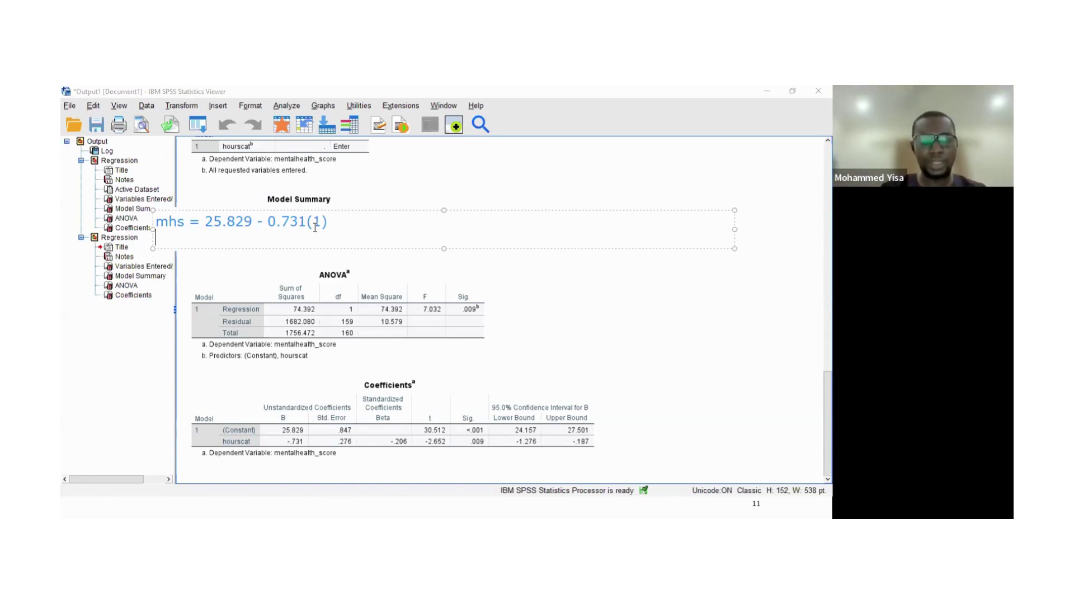
text(mhs)
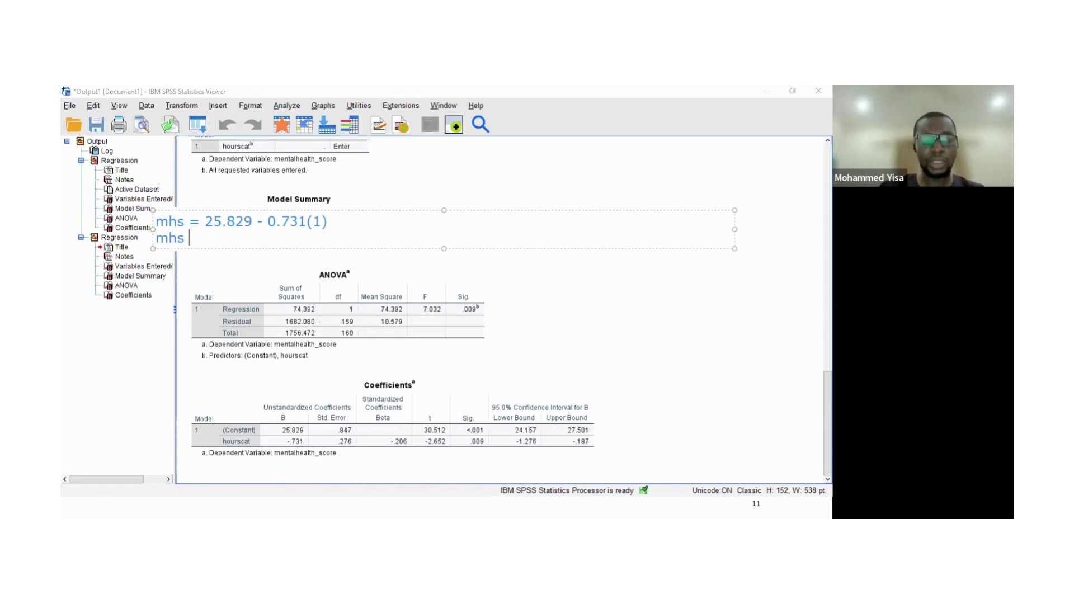
text( =)
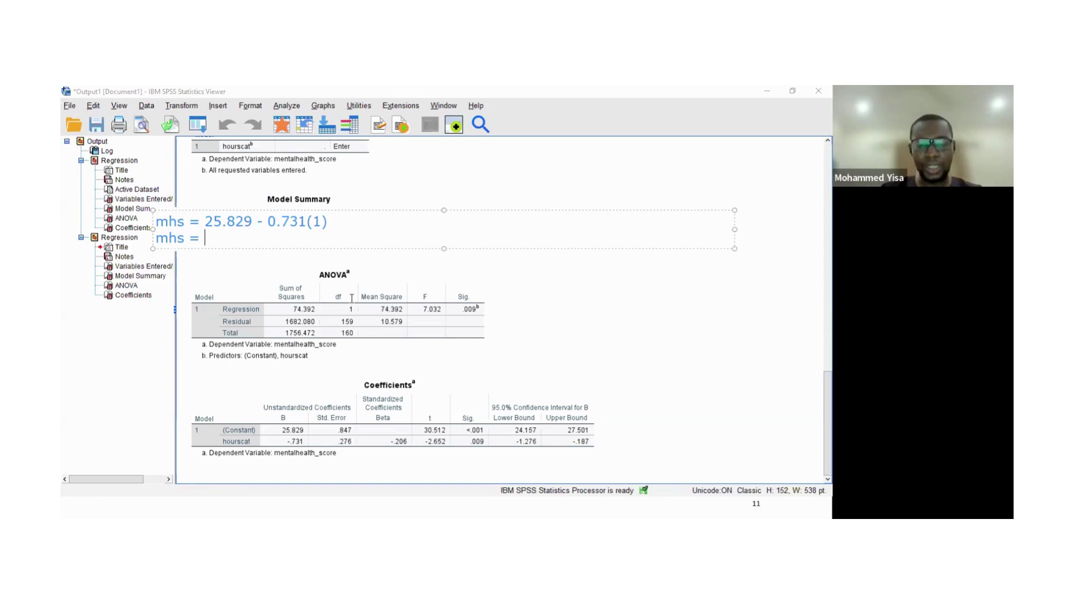
click(184, 238)
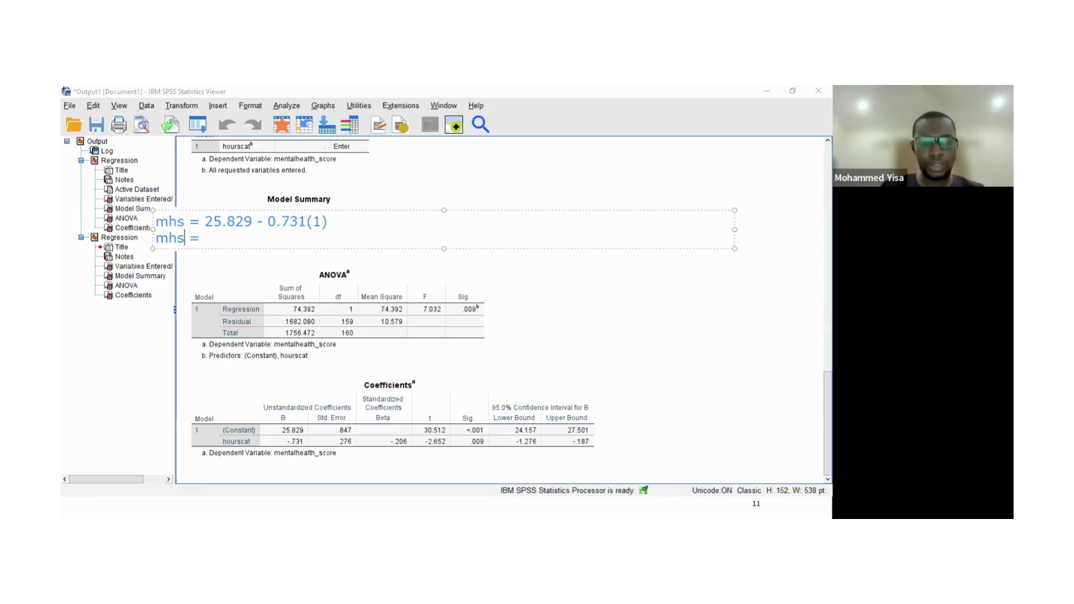
text((lower)
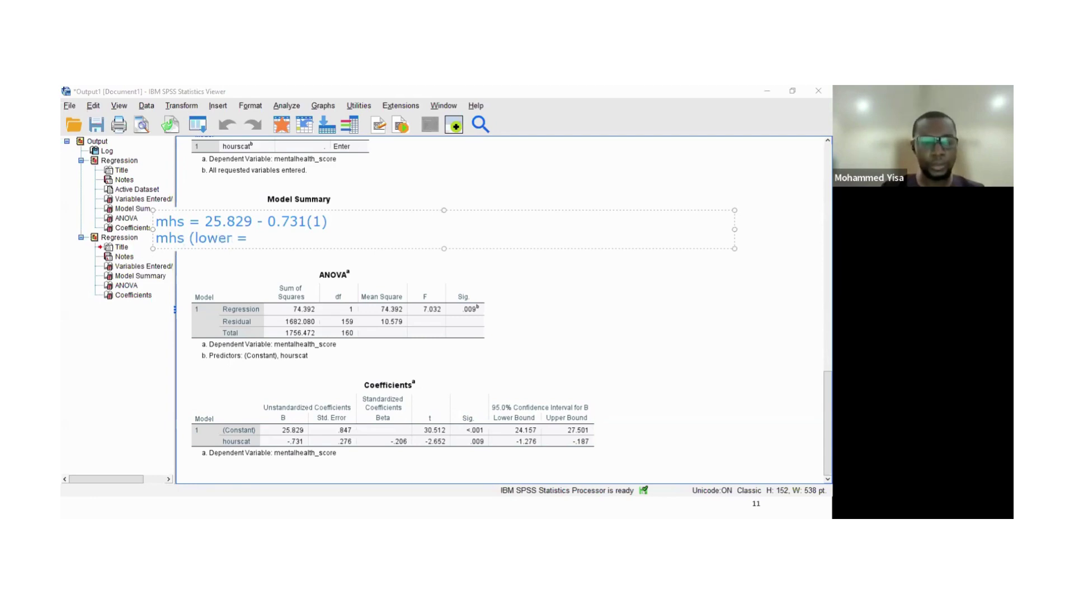
key(BackSpace)
key(BackSpace)
key(BackSpace)
key(BackSpace)
text(b))
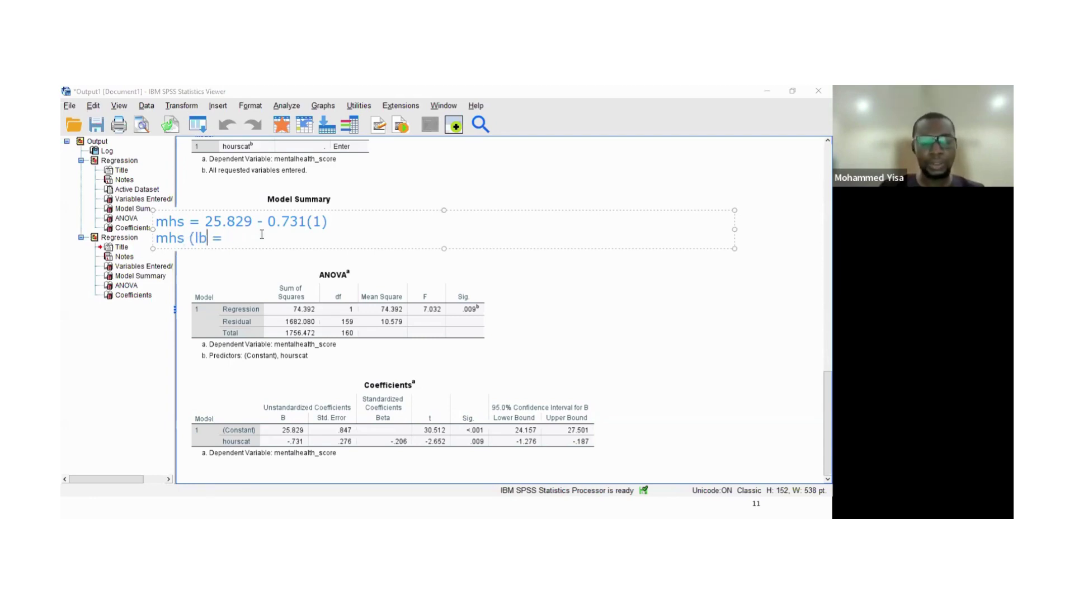
key(End)
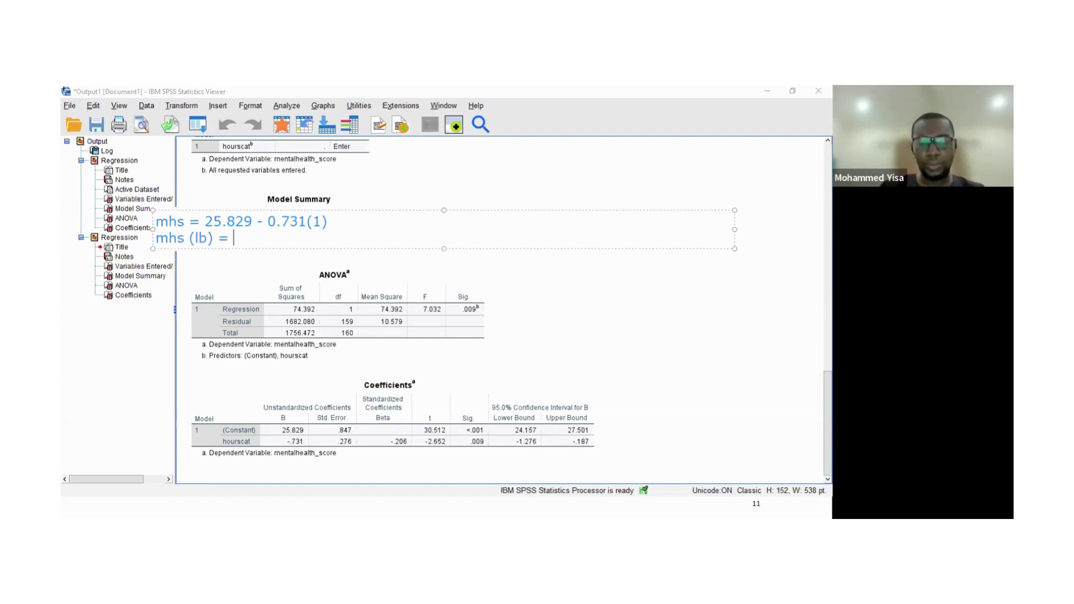
text(j)
key(BackSpace)
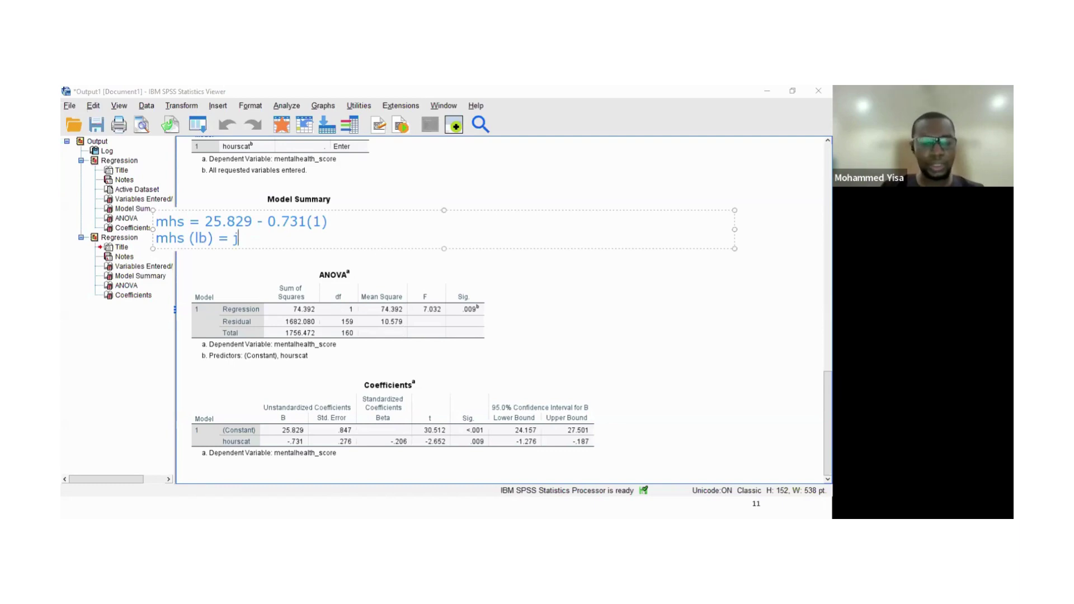
text(24.)
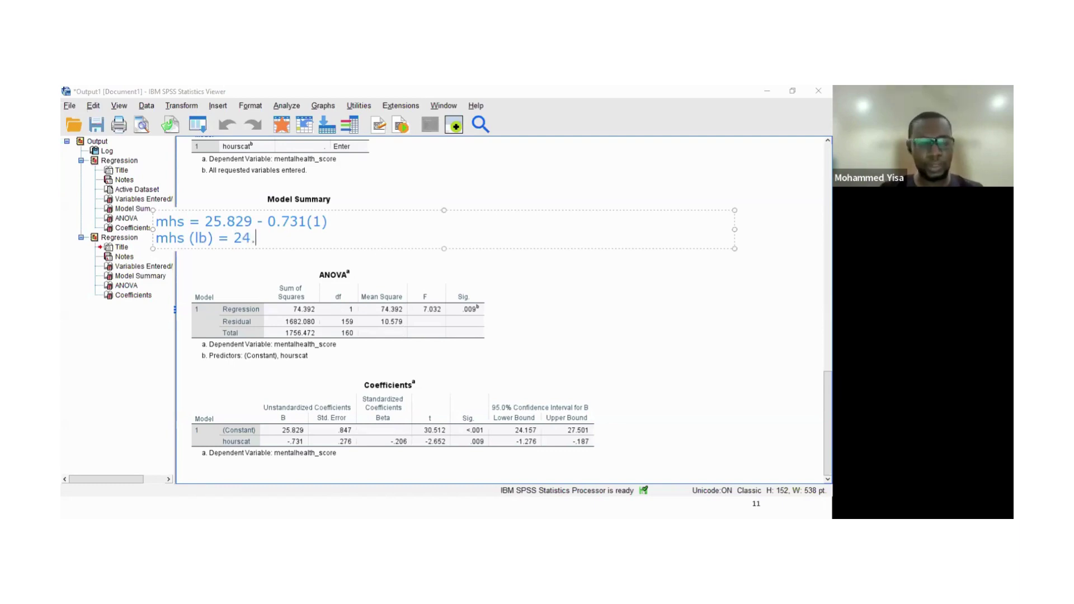
text(157)
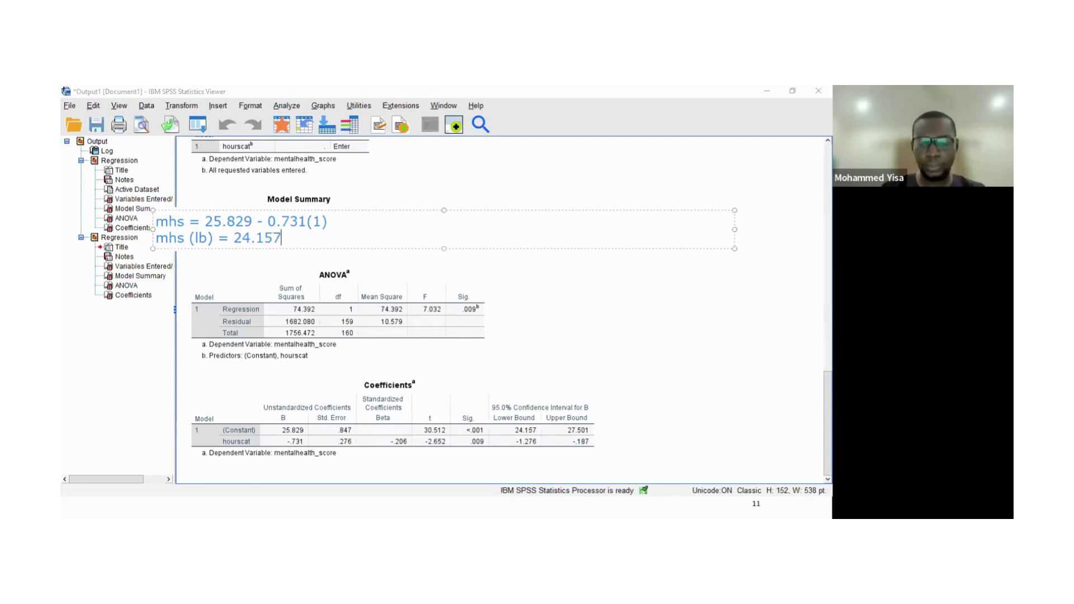
text( - )
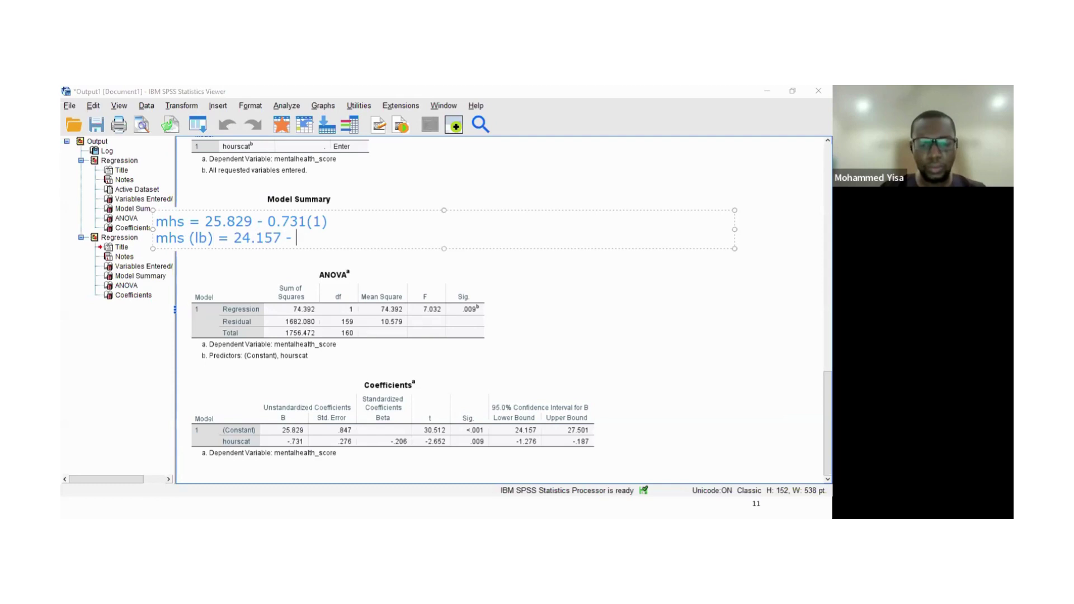
text(1.27)
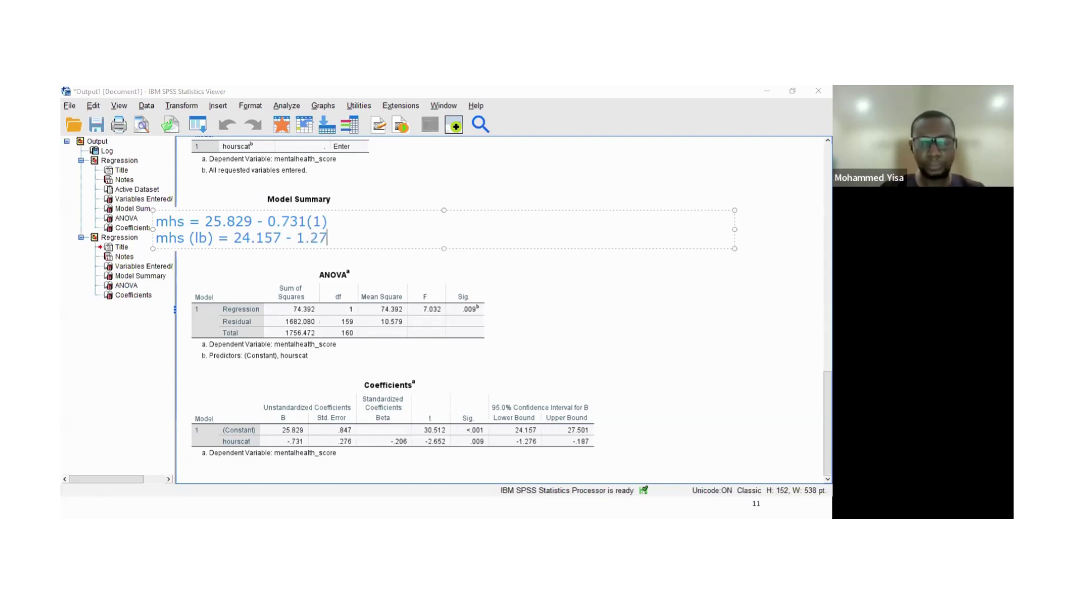
text(6()
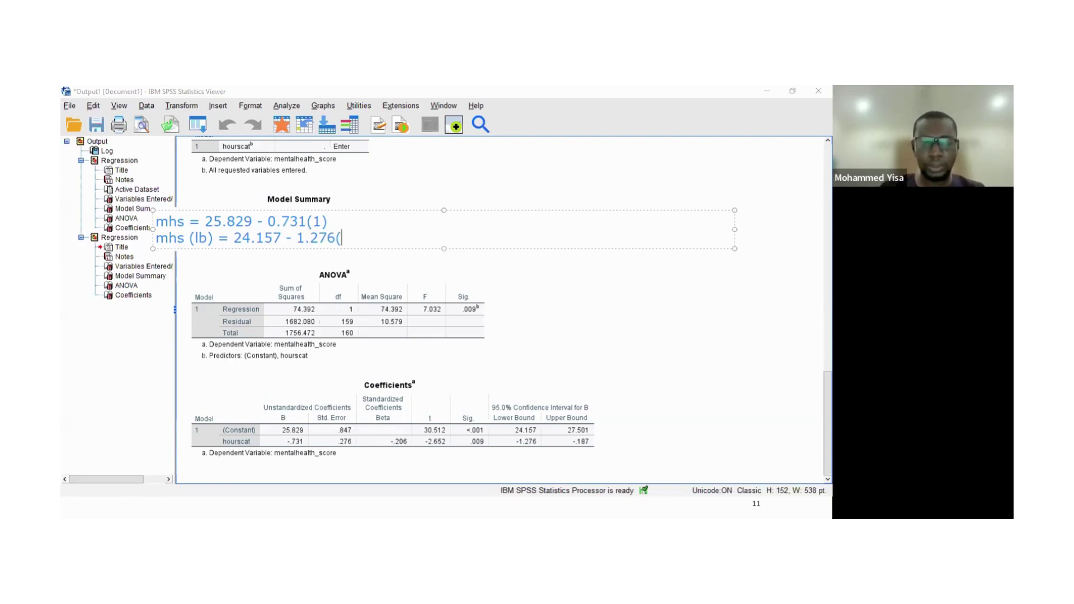
text())
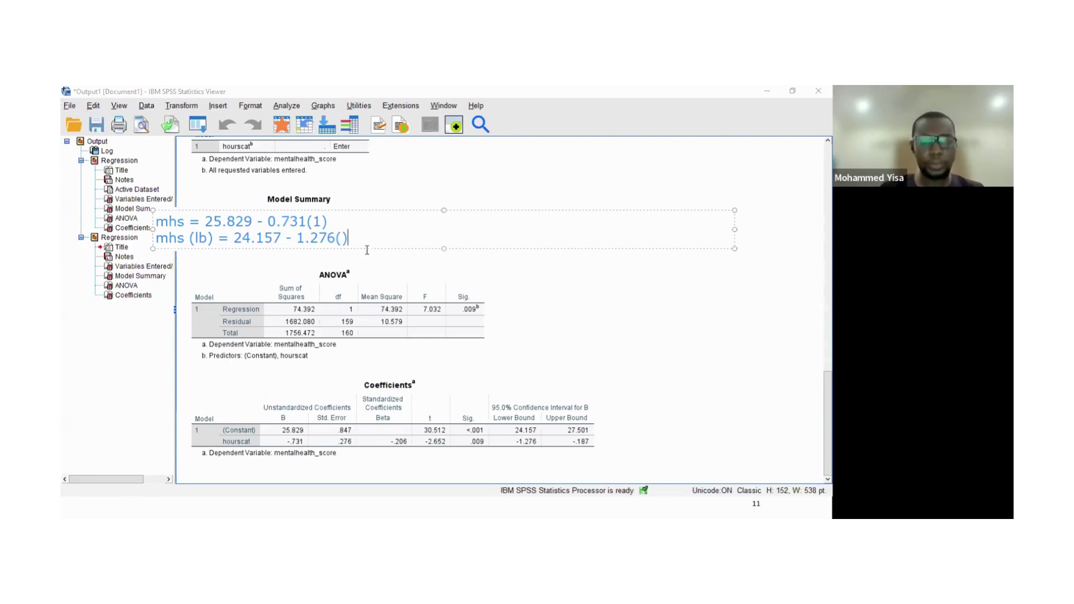
key(Left)
text(1)
Add a third annotation line with the upper-bound equation "mhs (ub) = 27.501 - 0.187(1)".
key(Return)
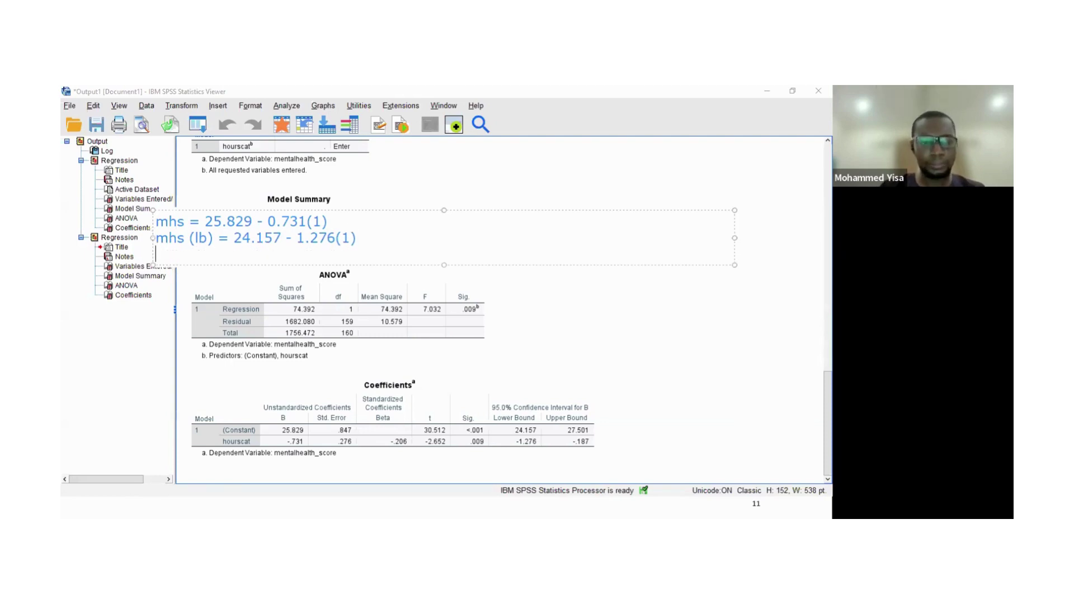
text(mhs)
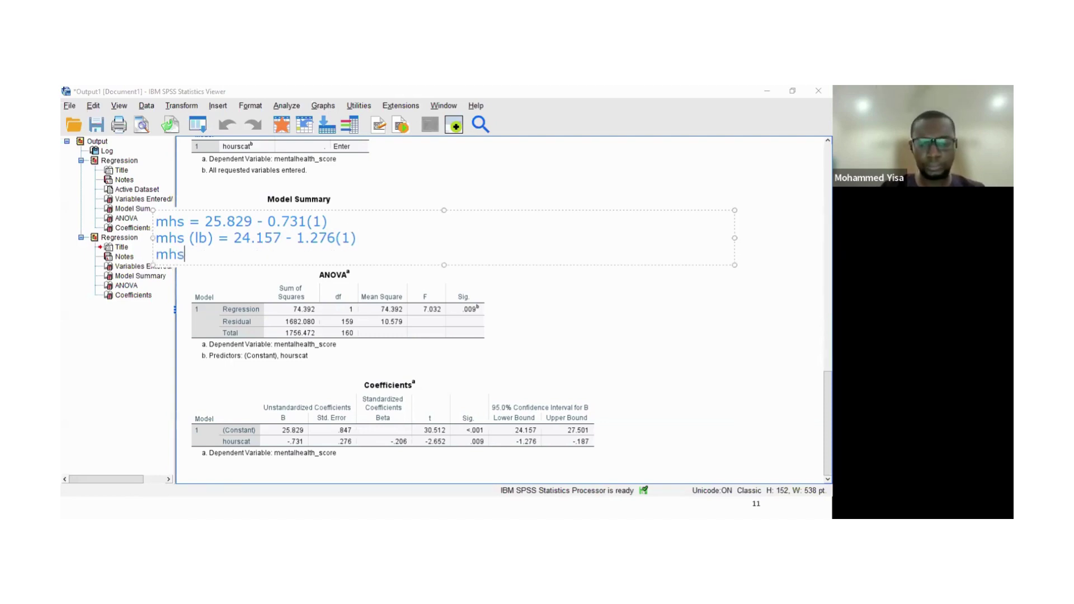
text( (up)
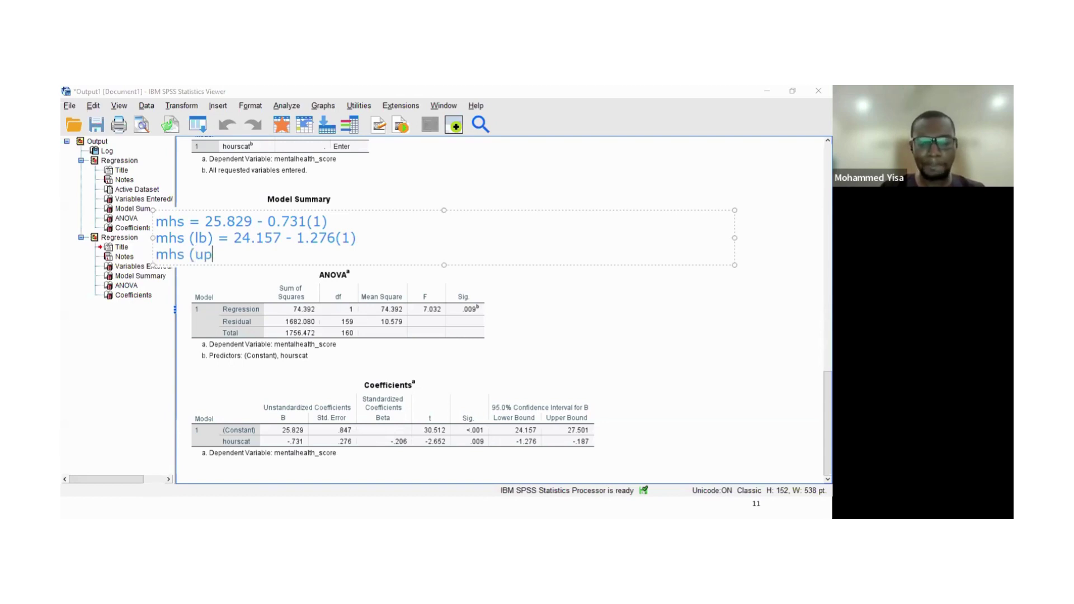
key(BackSpace)
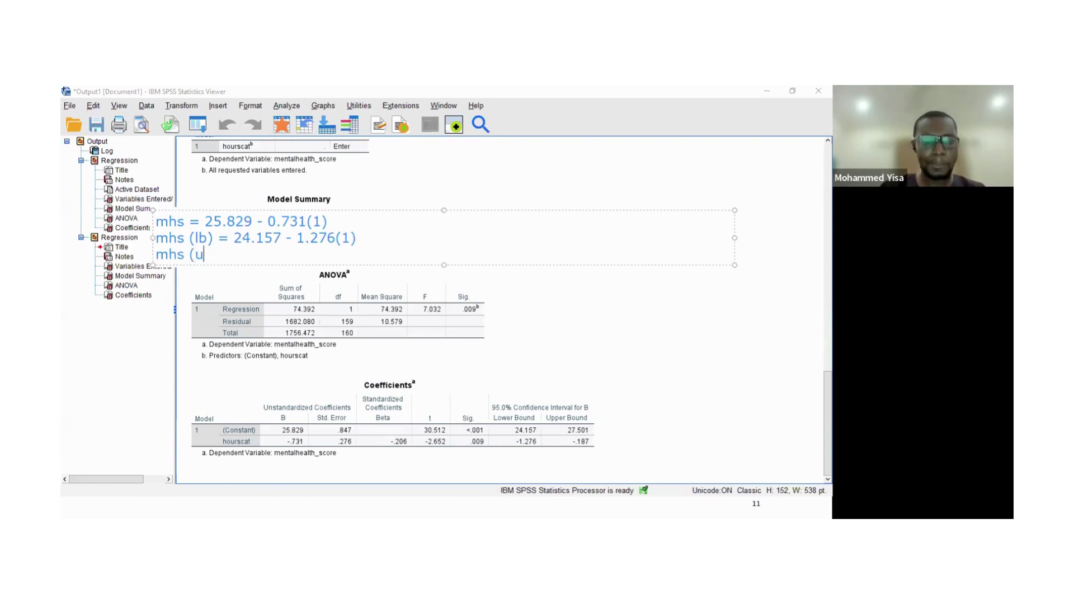
text(b) = )
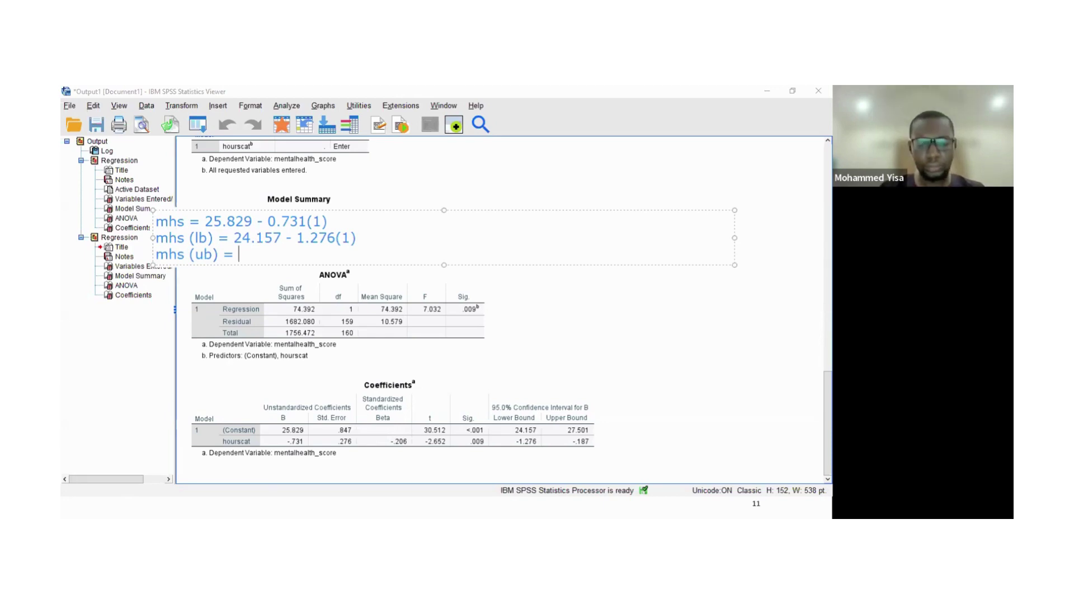
text(12)
key(BackSpace)
key(BackSpace)
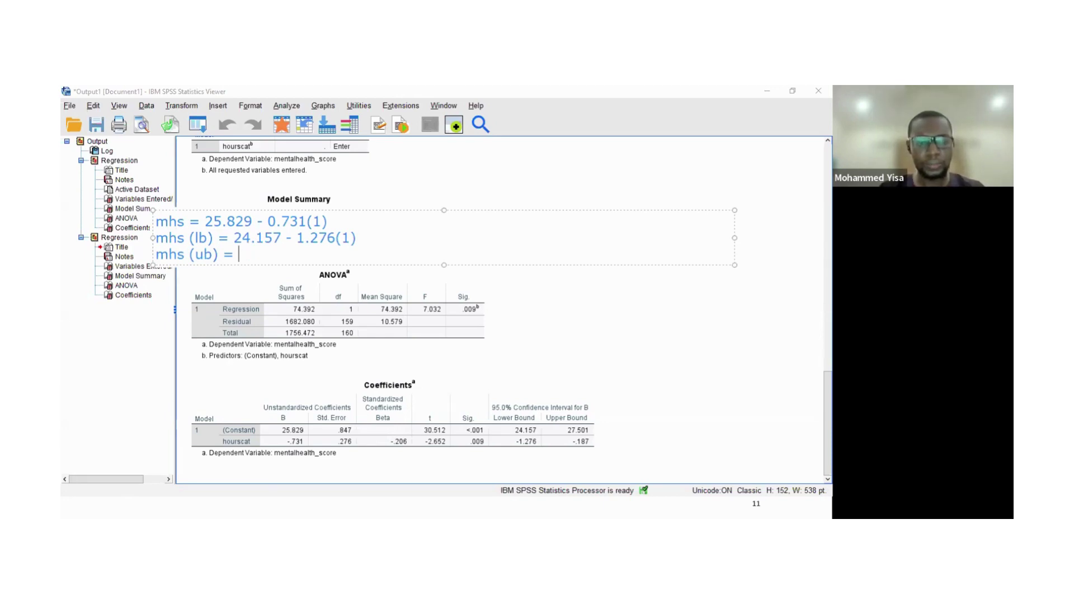
text(27.)
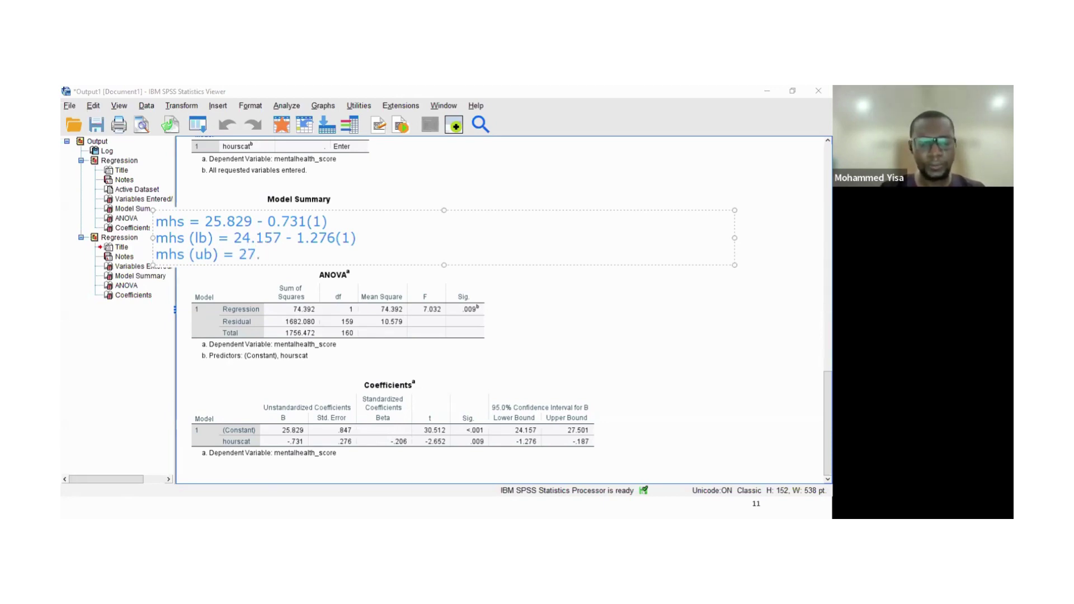
text(501)
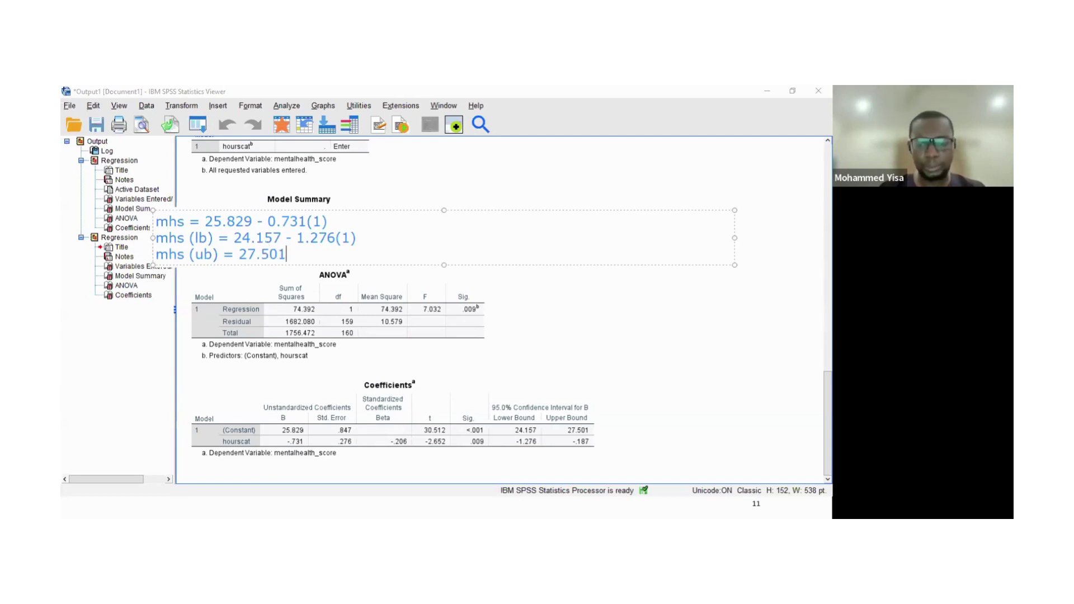
text( -)
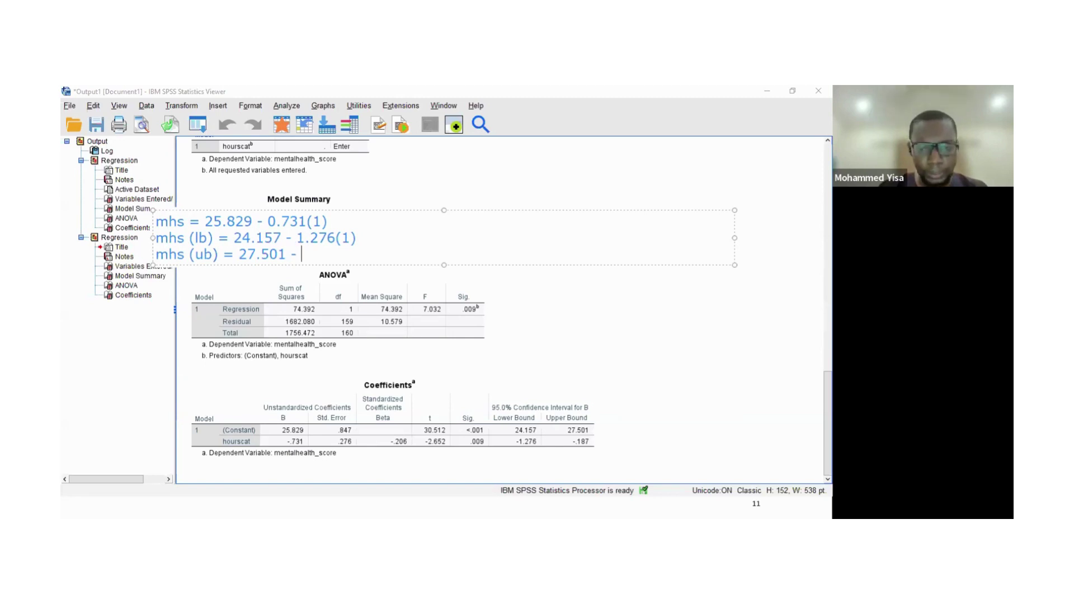
text( 0.1)
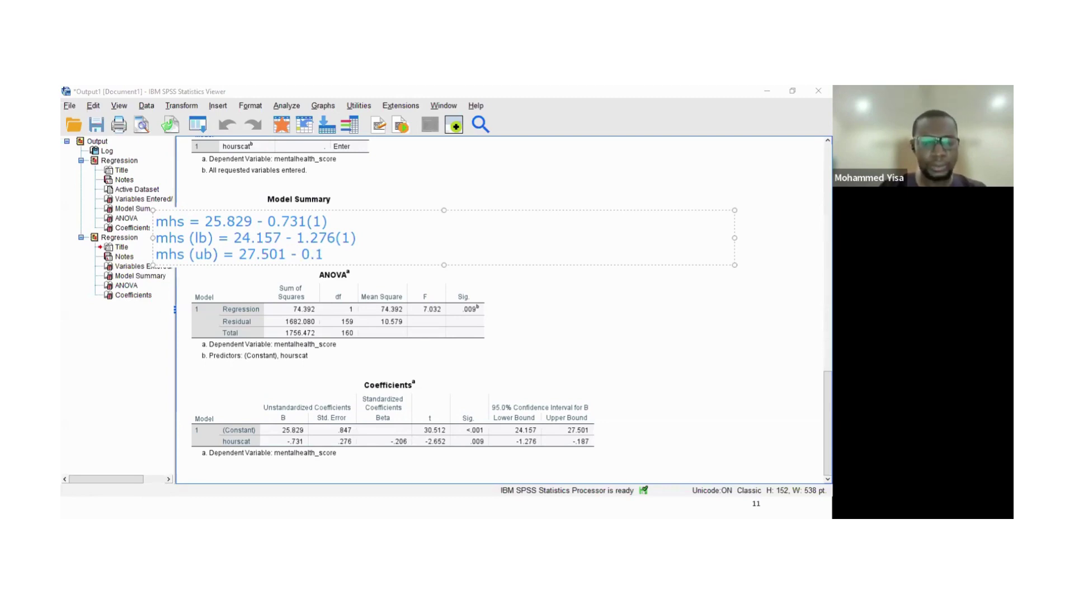
text(87(1)
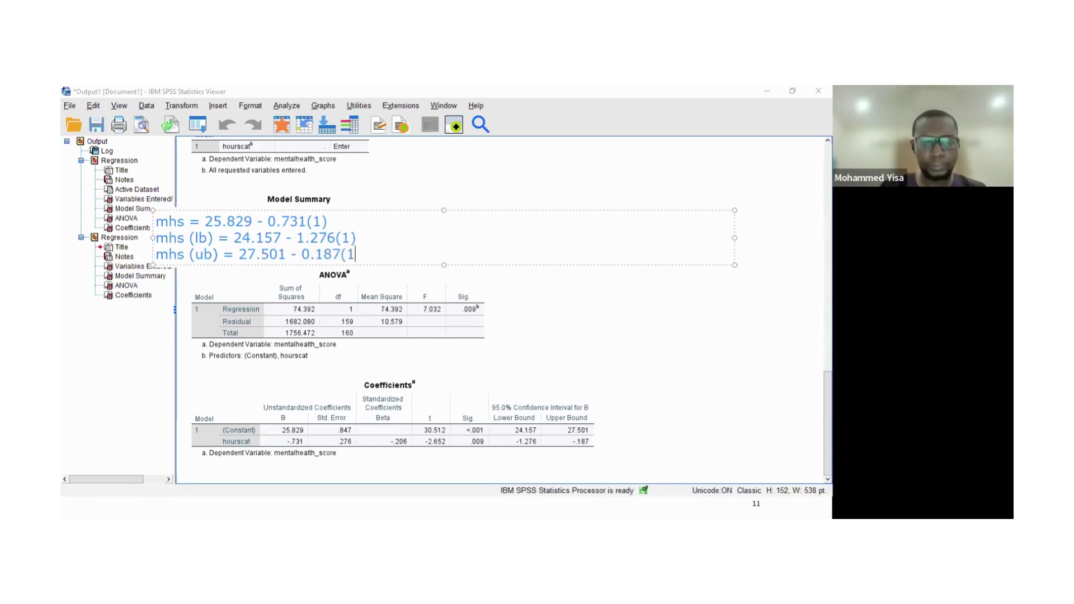
text())
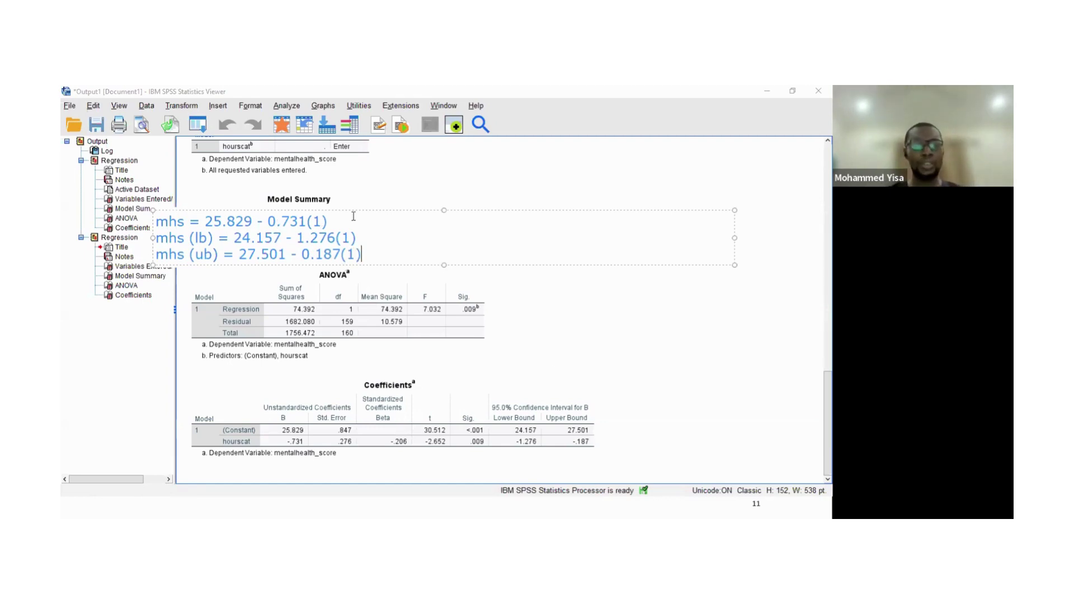
Highlight the point-estimate, lower-bound and upper-bound equations in the annotation one after another to compare them.
drag(328, 222, 153, 221)
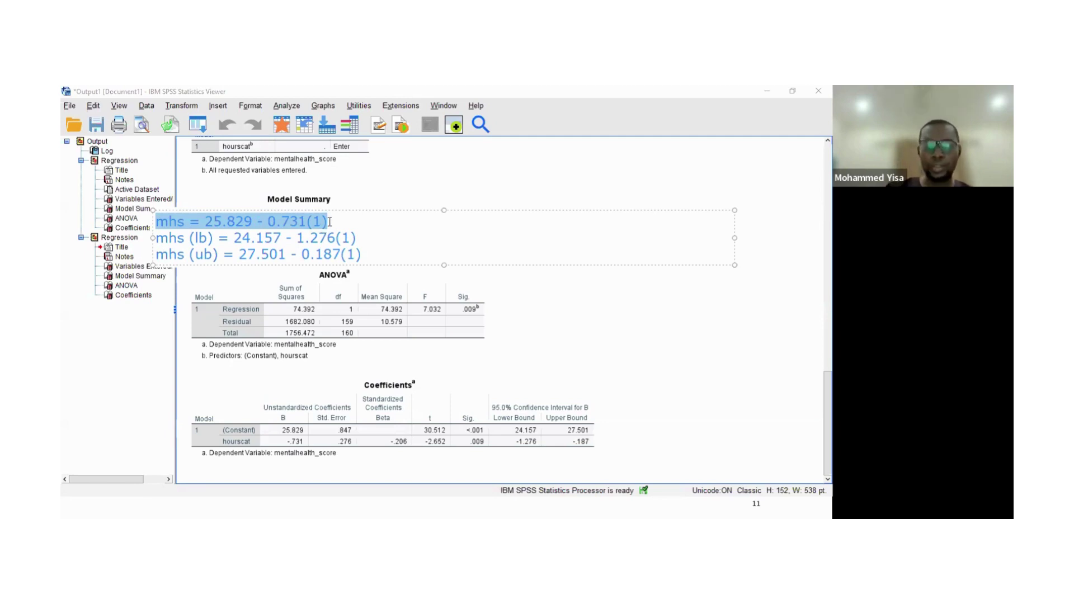
click(357, 238)
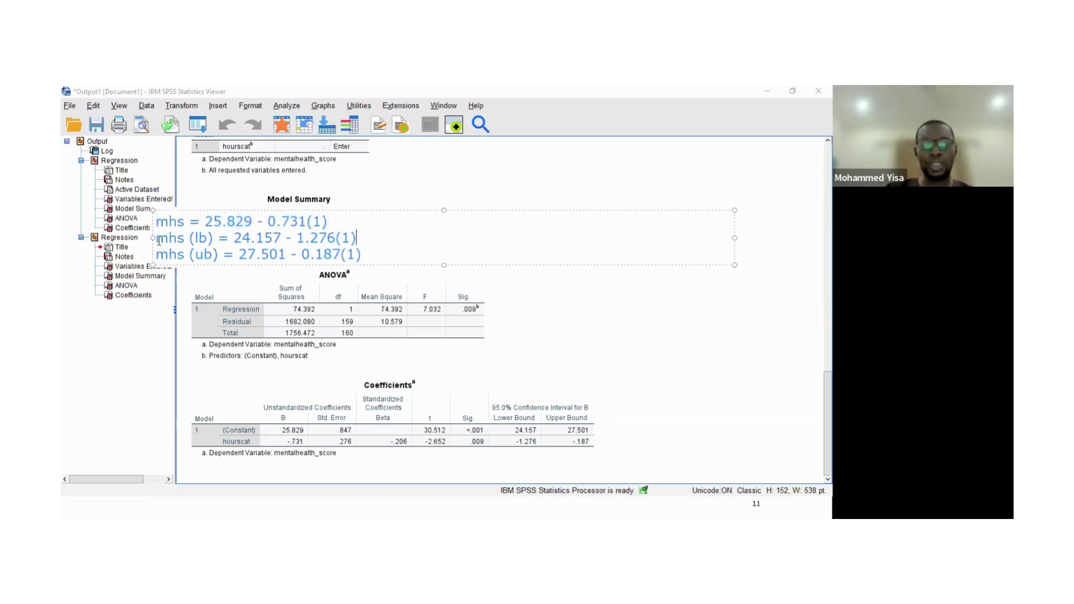
drag(357, 237, 157, 244)
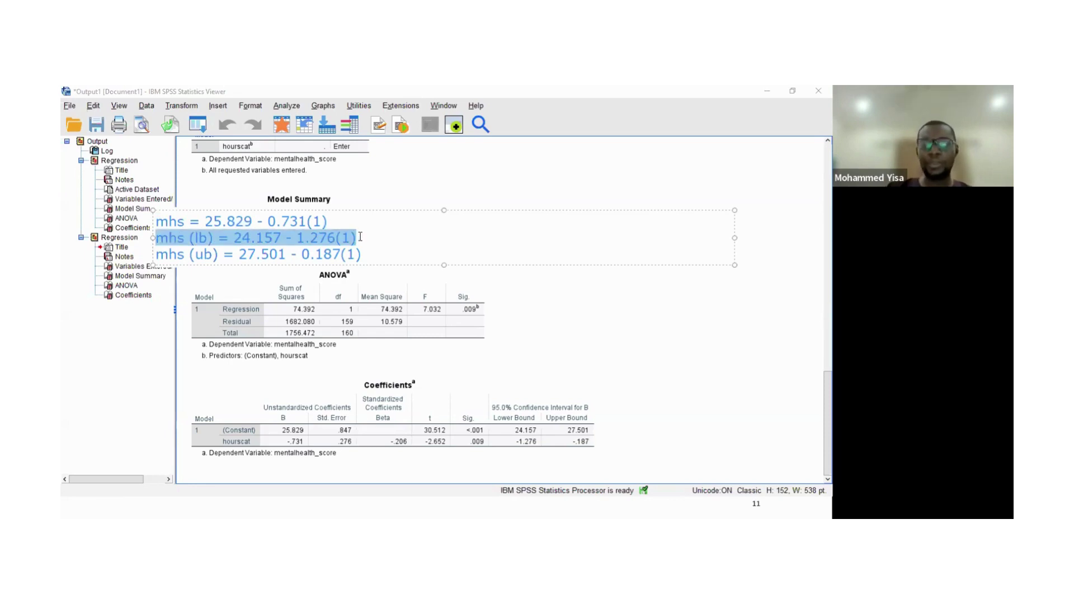
drag(362, 258, 158, 258)
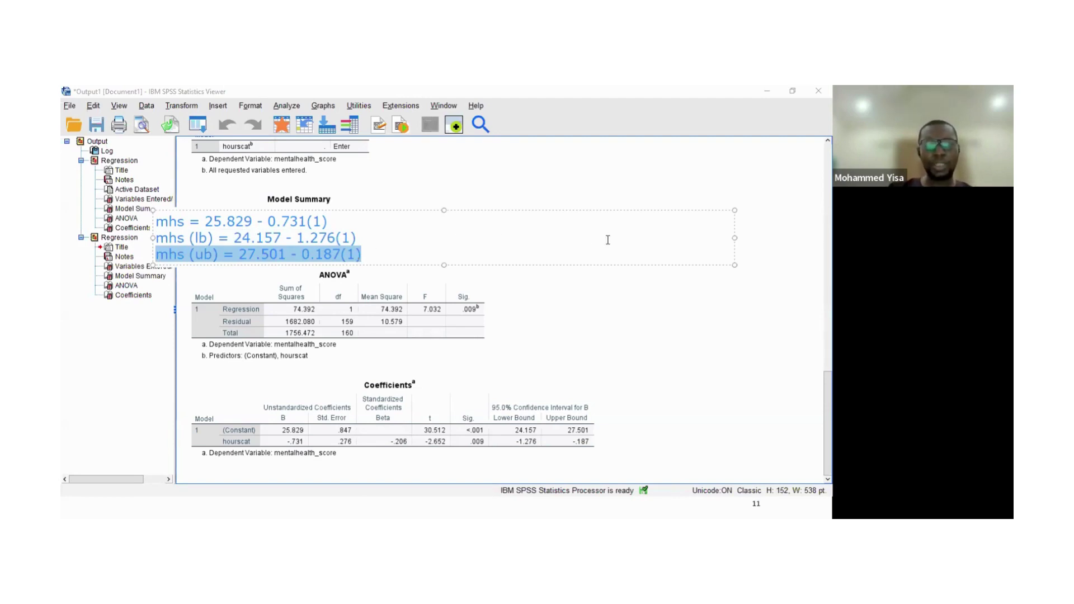
key(Up)
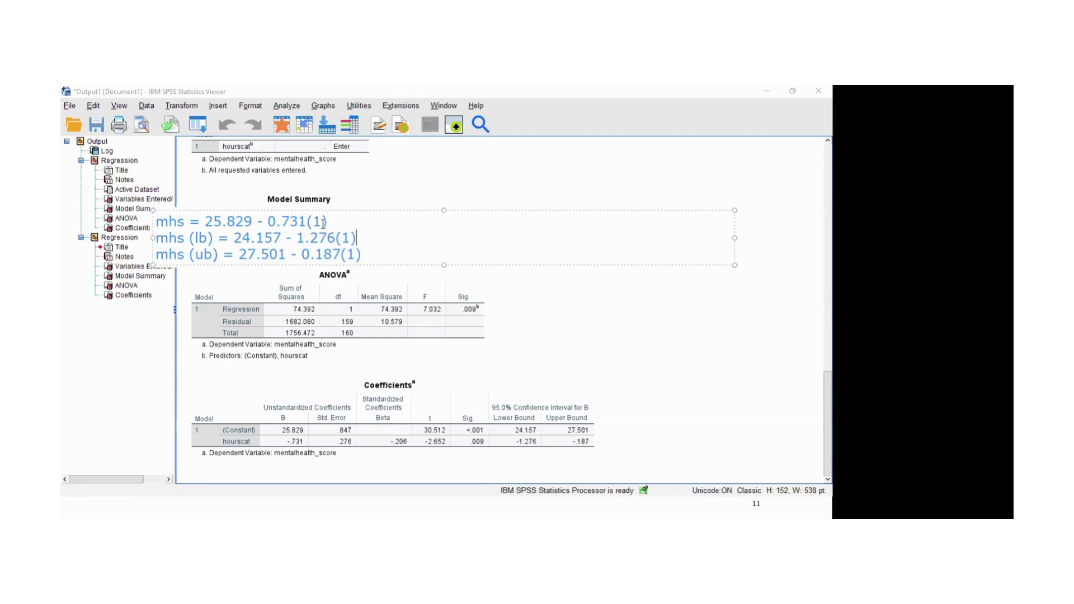
Change the hourscat value in parentheses to 2 in all three annotated prediction equations.
drag(312, 222, 321, 223)
text(2)
double_click(345, 239)
text(2)
double_click(351, 255)
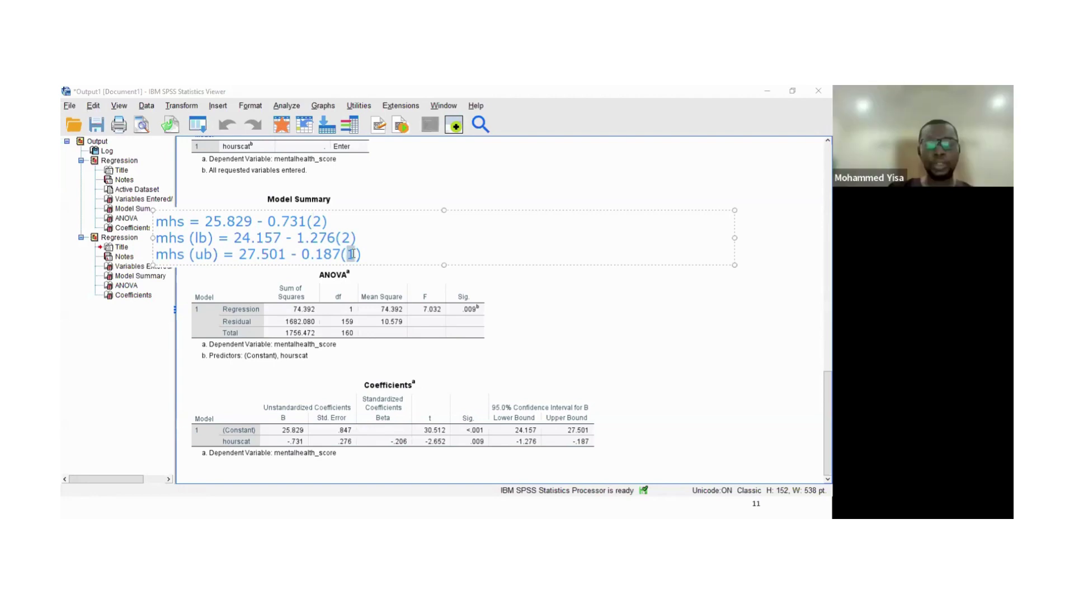
text(2)
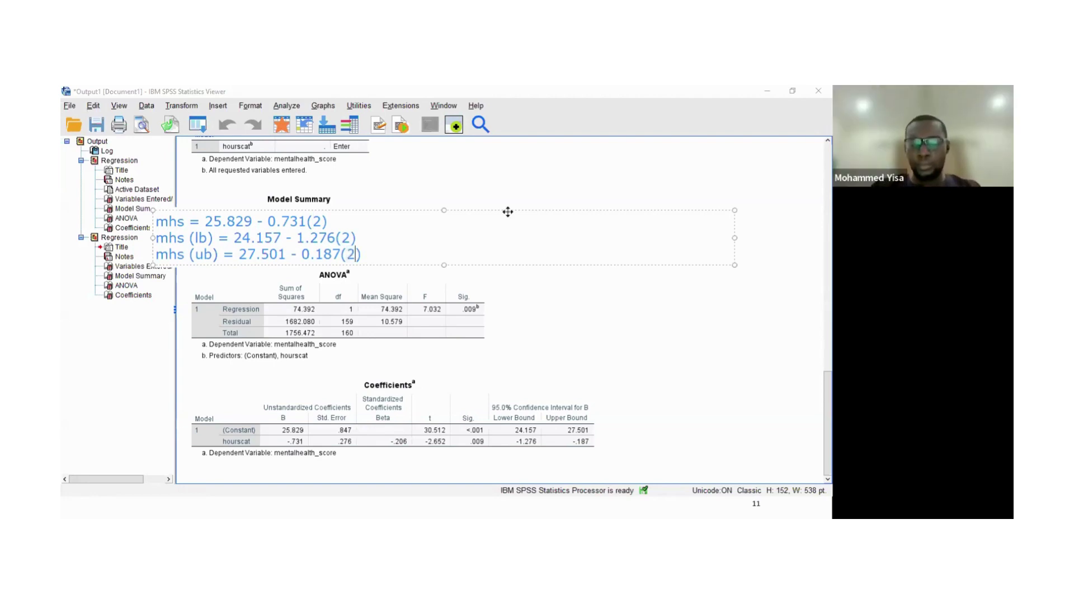
Delete the whole equation annotation covering the Model Summary table.
key(Delete)
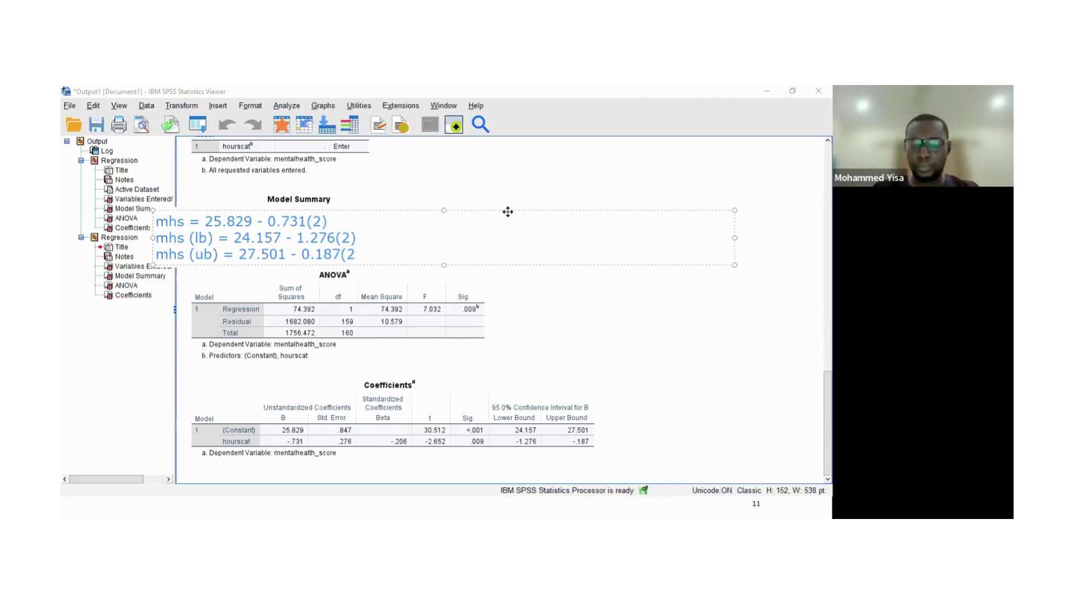
key(Up)
key(Up)
key(Delete)
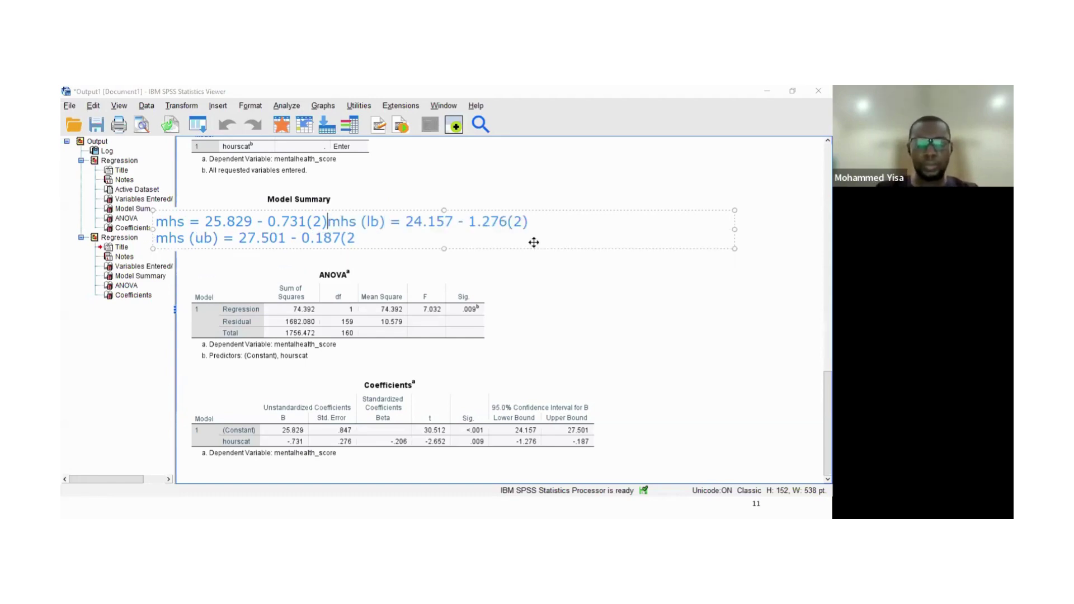
key(BackSpace)
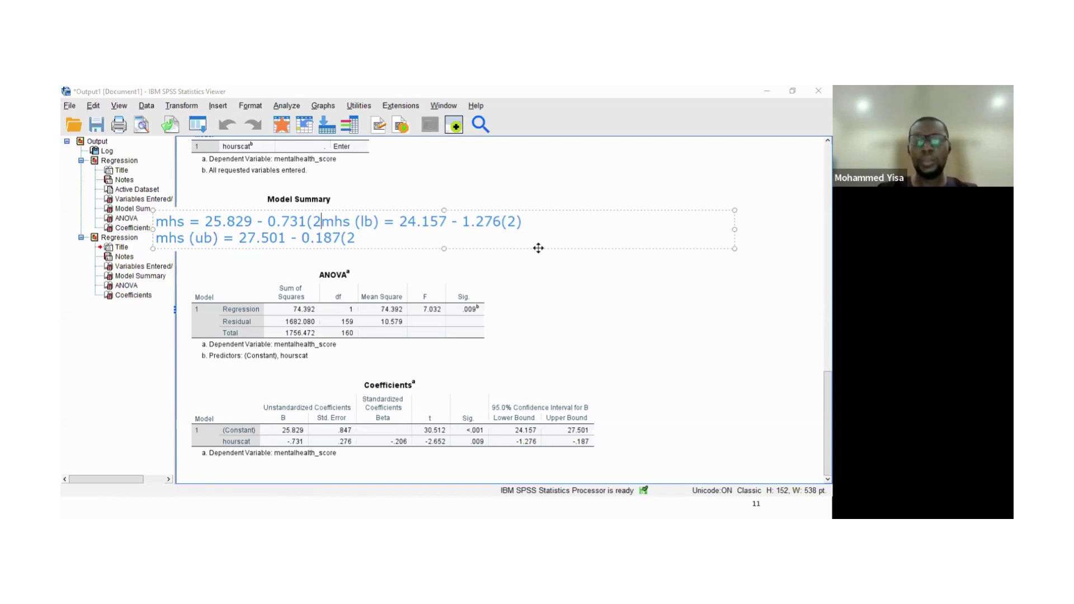
click(538, 247)
key(Delete)
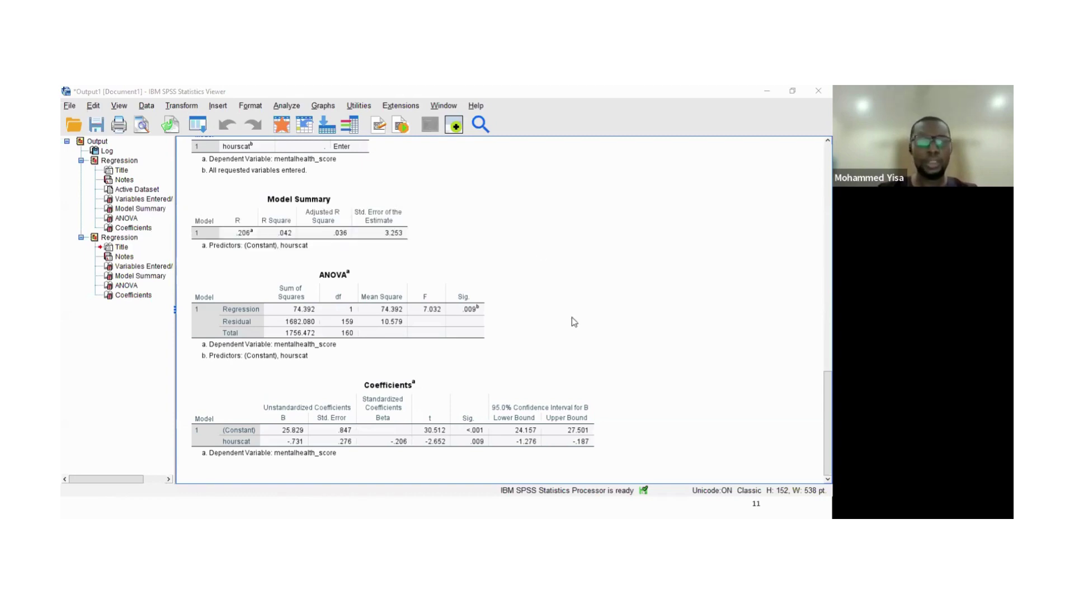
click(491, 461)
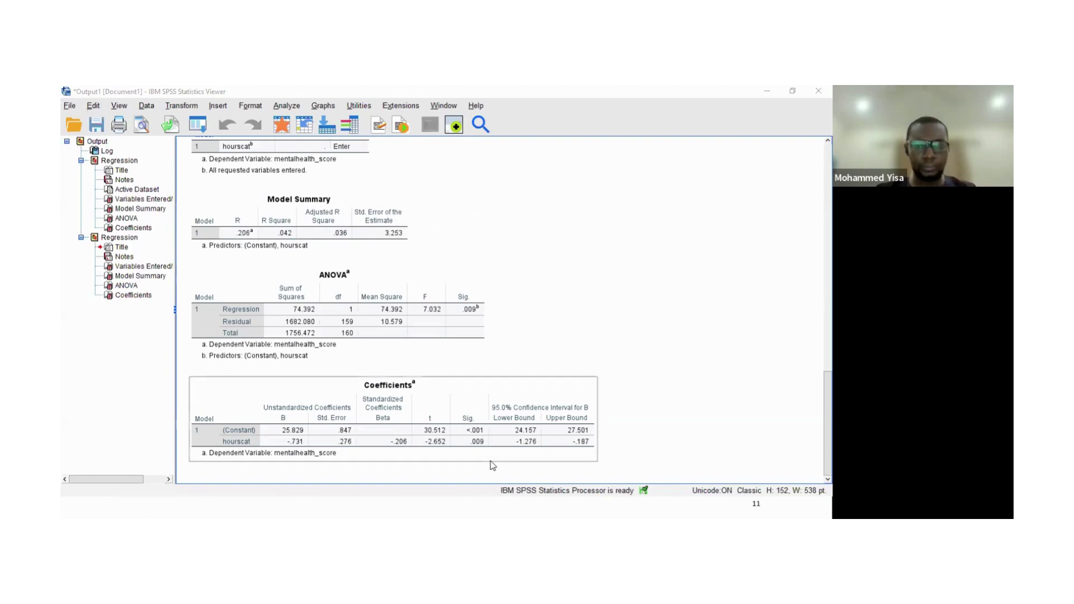
Switch to the PowerPoint slide show and advance from the indicator-variables slide to the Acknowledgement slide.
key(alt+Tab)
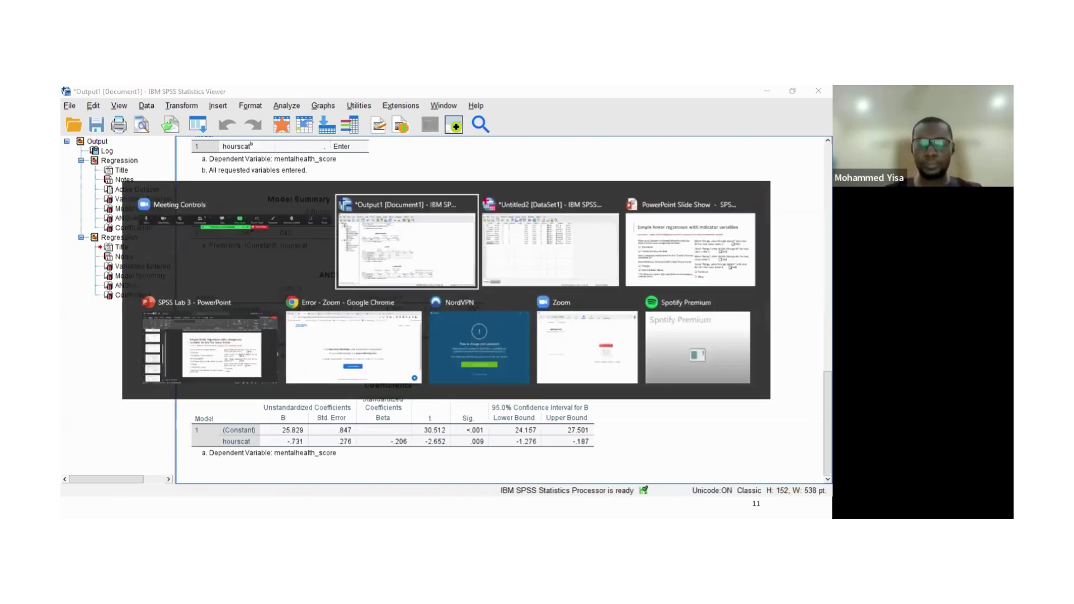
key(alt+Tab)
key(alt+Tab)
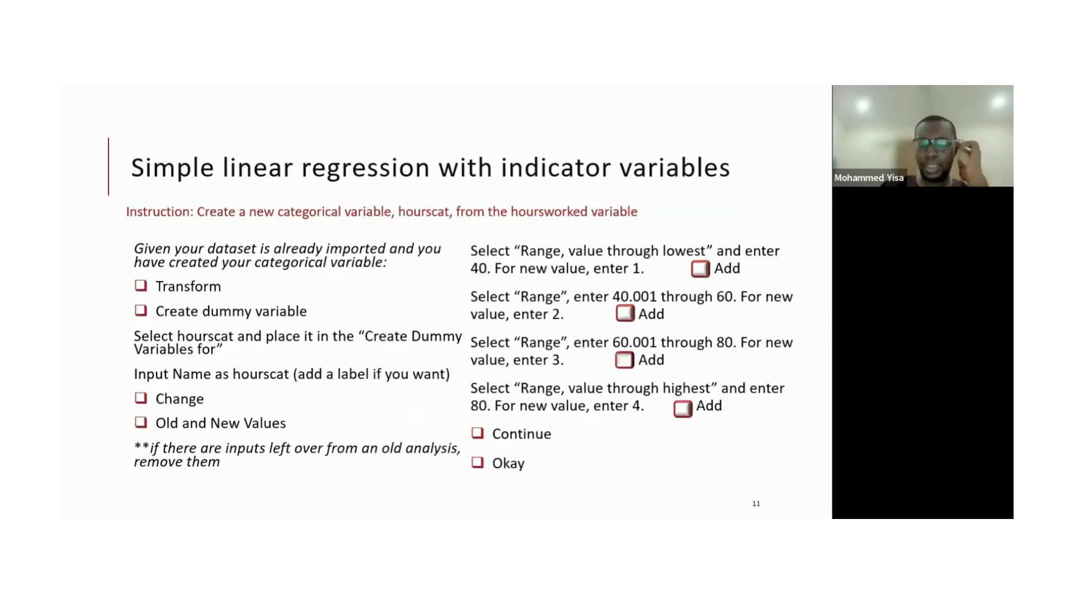
key(Right)
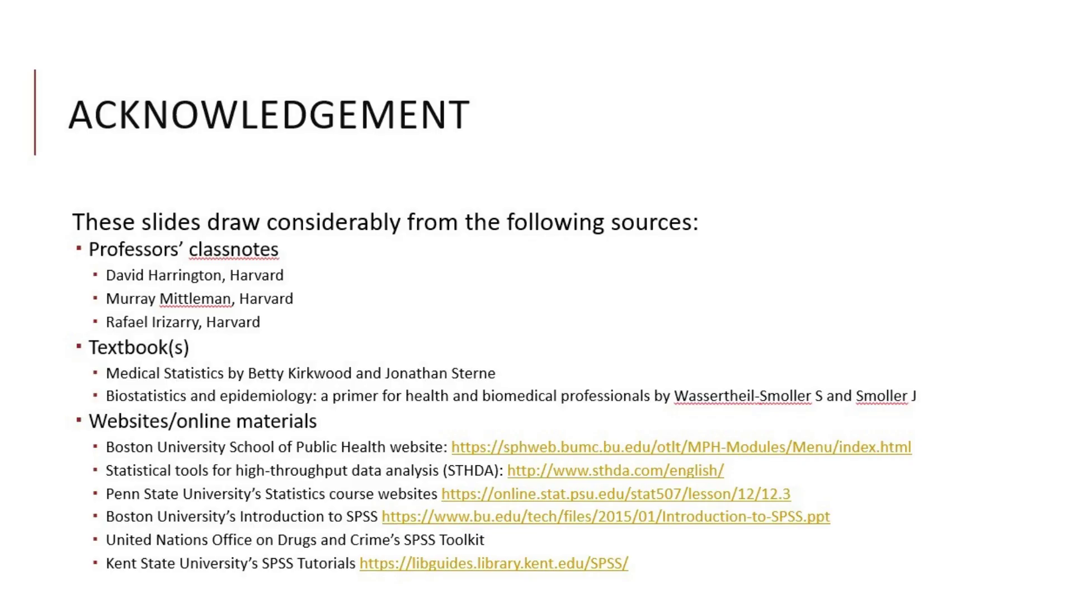